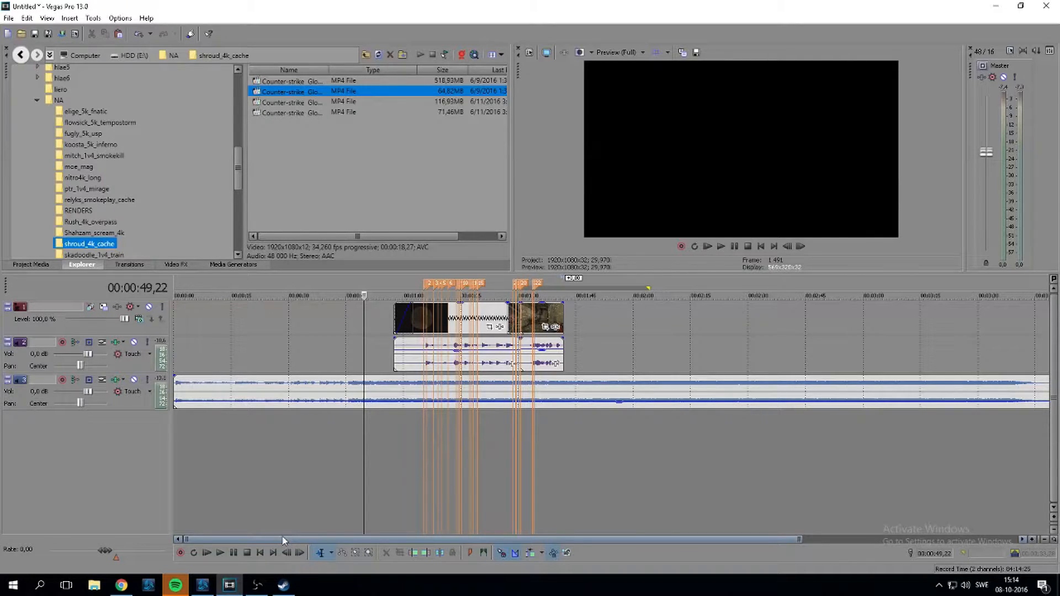
Review the two gameplay clips and the music track around the markers on the timeline
{"action": "left_click", "coordinate": [409, 321]}
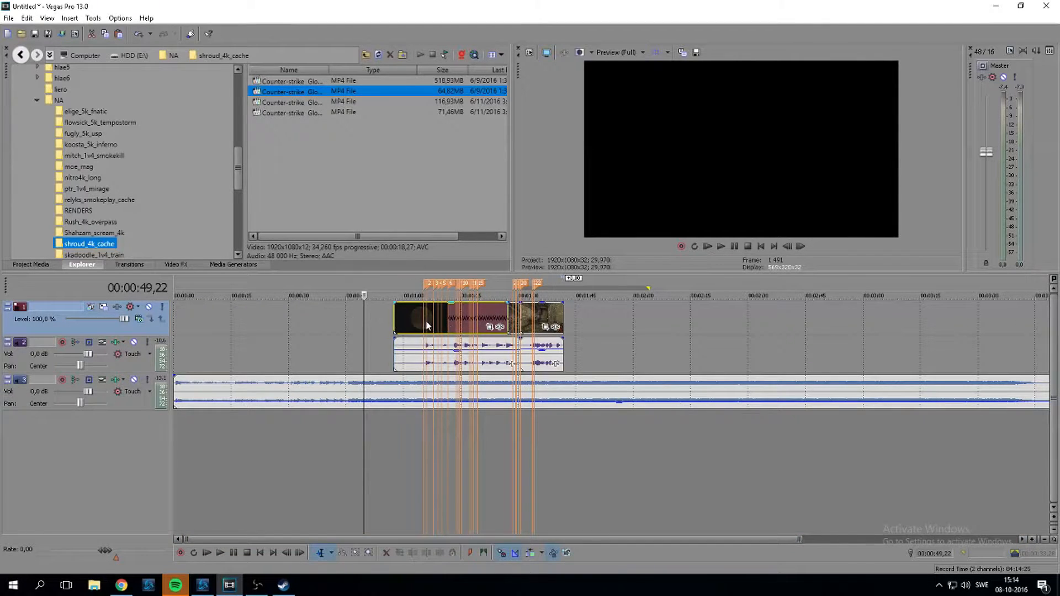
{"action": "left_click", "coordinate": [481, 312]}
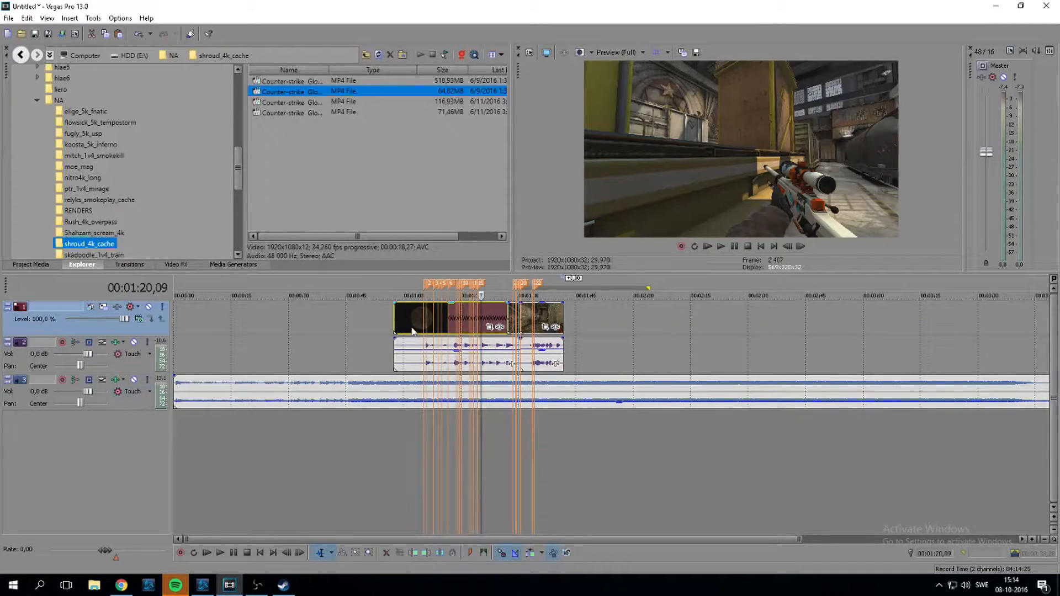
{"action": "left_click", "coordinate": [508, 313]}
{"action": "left_click", "coordinate": [498, 313]}
{"action": "key", "text": "Right"}
{"action": "key", "text": "Right"}
{"action": "key", "text": "Right"}
{"action": "key", "text": "Right"}
{"action": "left_click", "coordinate": [373, 391]}
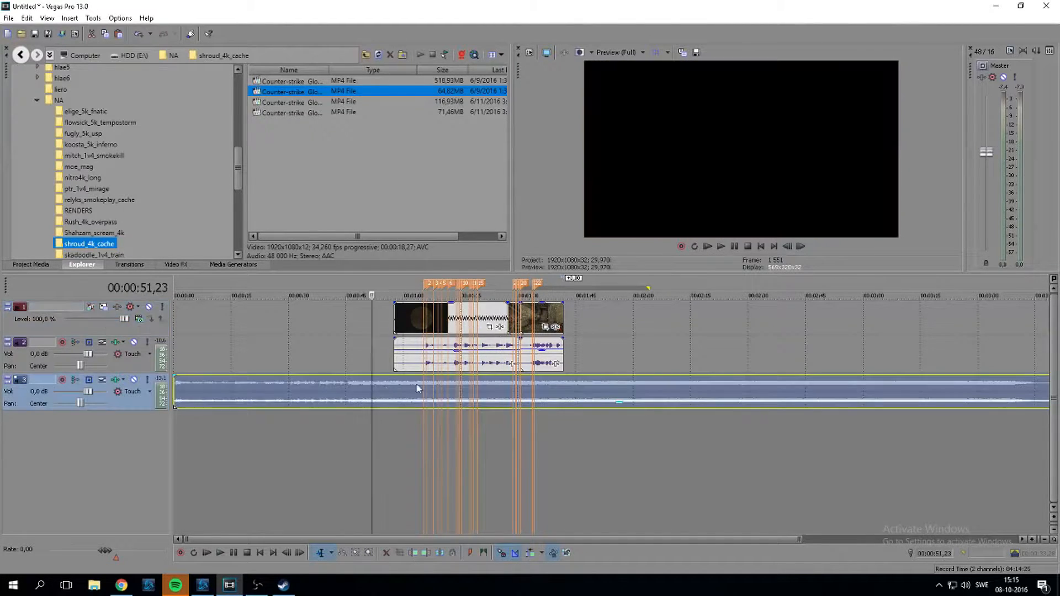
{"action": "left_click", "coordinate": [407, 390]}
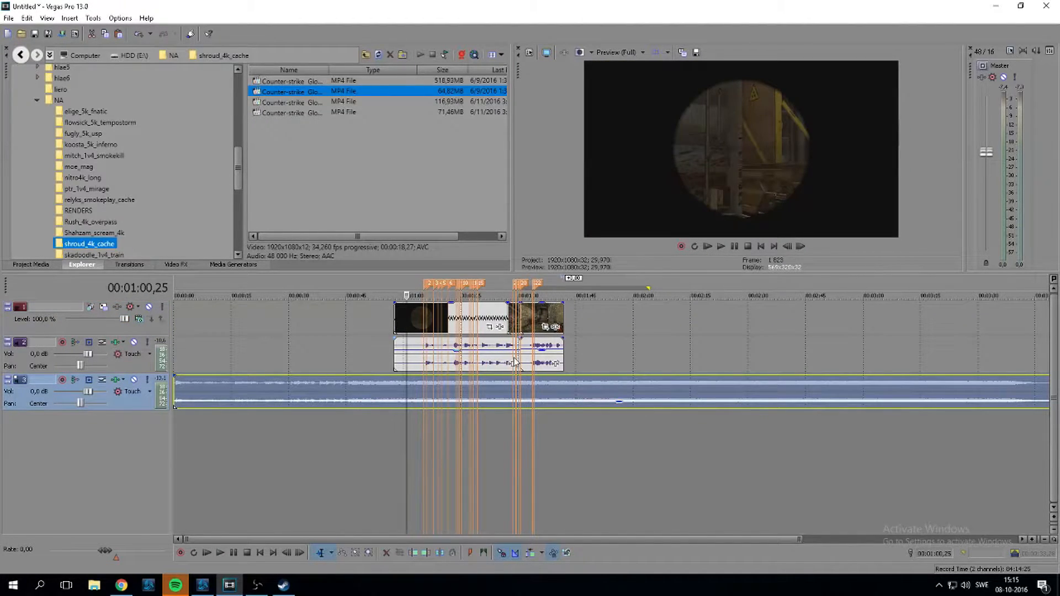
Examine the frames around the cut between the first and second clips near marker 20
{"action": "left_click", "coordinate": [513, 321]}
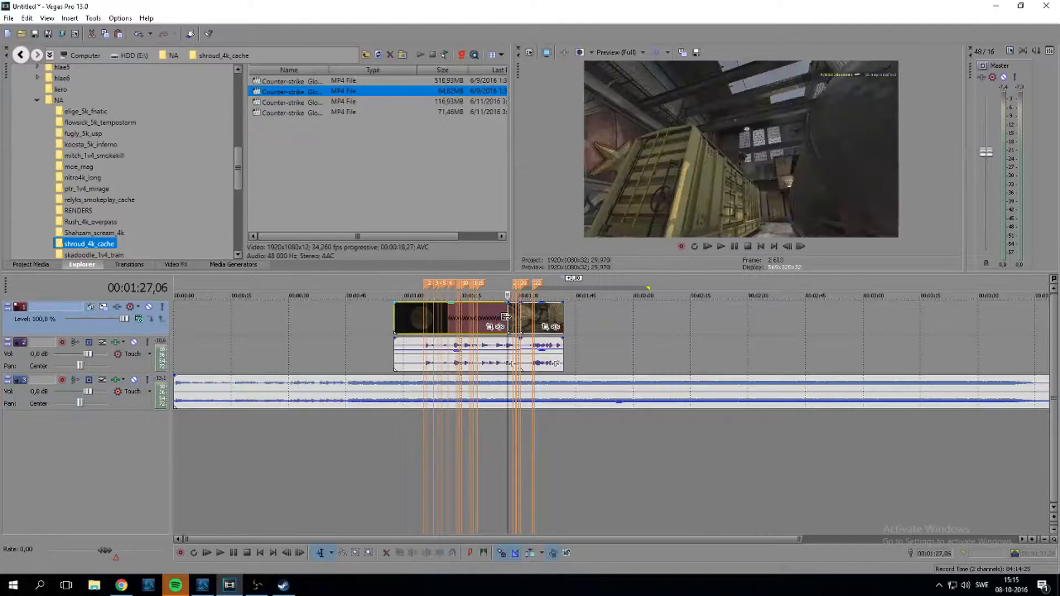
{"action": "scroll", "coordinate": [642, 330], "scroll_direction": "up", "scroll_amount": 4}
{"action": "key", "text": "Right"}
{"action": "key", "text": "Right"}
{"action": "key", "text": "Right"}
{"action": "key", "text": "Right"}
{"action": "left_click", "coordinate": [727, 318]}
{"action": "key", "text": "Right"}
{"action": "key", "text": "Right"}
{"action": "key", "text": "Right"}
{"action": "key", "text": "Right"}
{"action": "key", "text": "Right"}
{"action": "key", "text": "Right"}
{"action": "key", "text": "Right"}
{"action": "key", "text": "Right"}
{"action": "key", "text": "Right"}
{"action": "key", "text": "Right"}
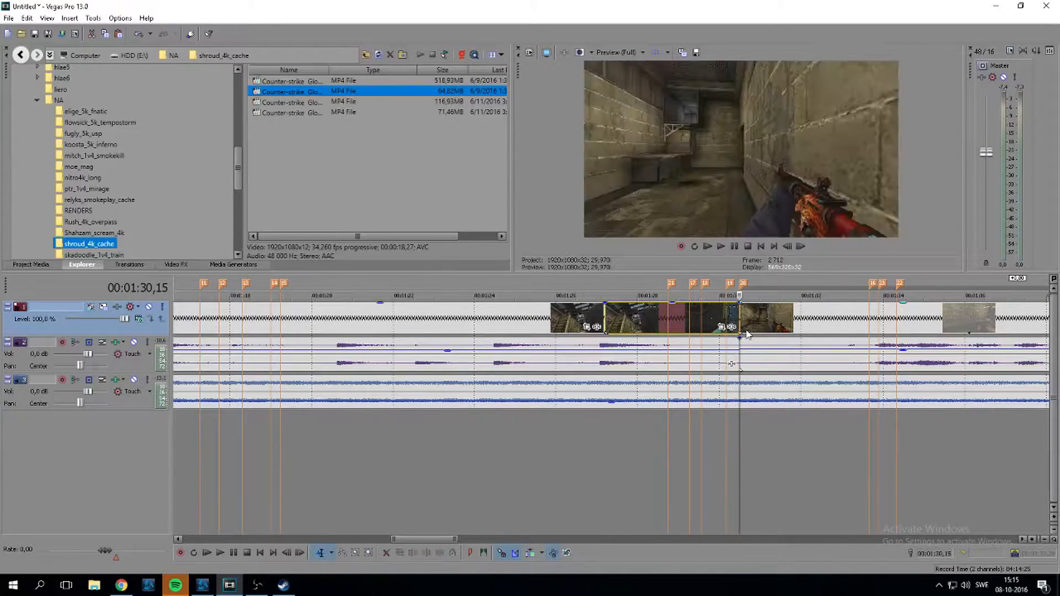
{"action": "key", "text": "Right"}
{"action": "key", "text": "Right"}
{"action": "key", "text": "Right"}
{"action": "key", "text": "Right"}
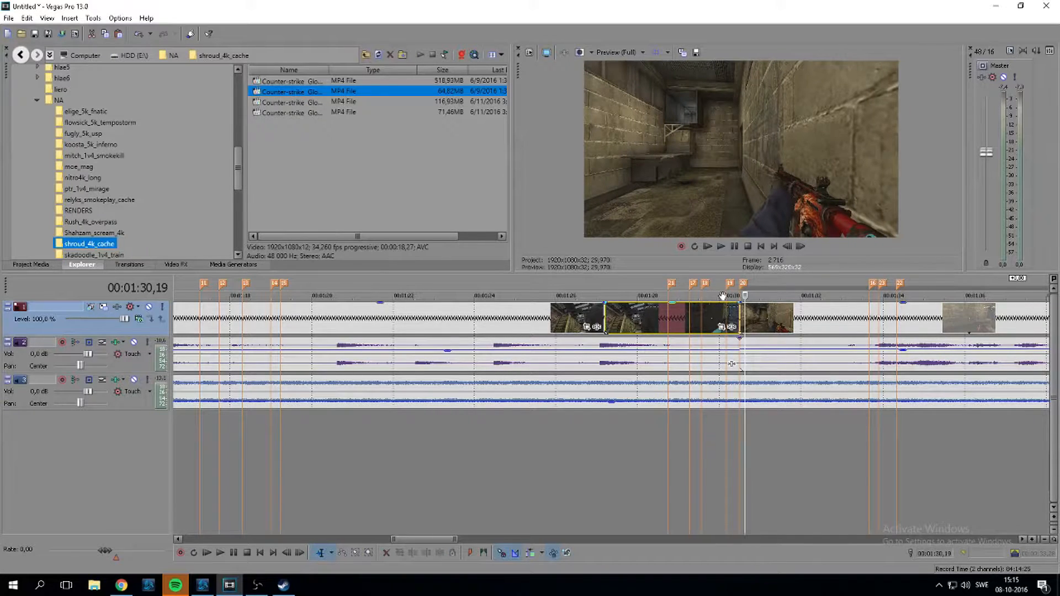
{"action": "key", "text": "Right"}
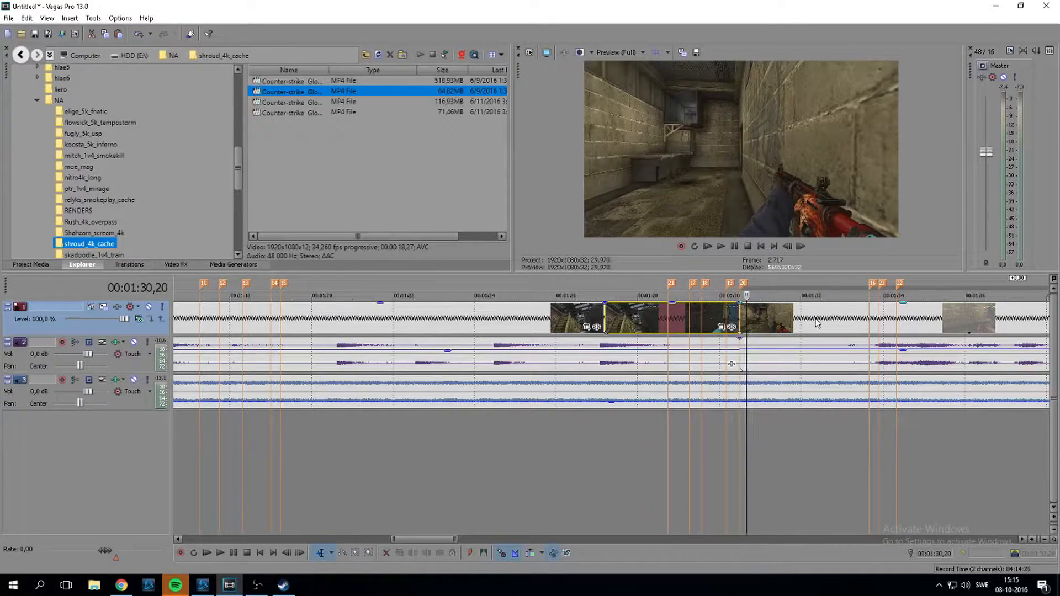
Insert a new video track above the clips and set its compositing mode to Add
{"action": "key", "text": "ctrl+shift+q"}
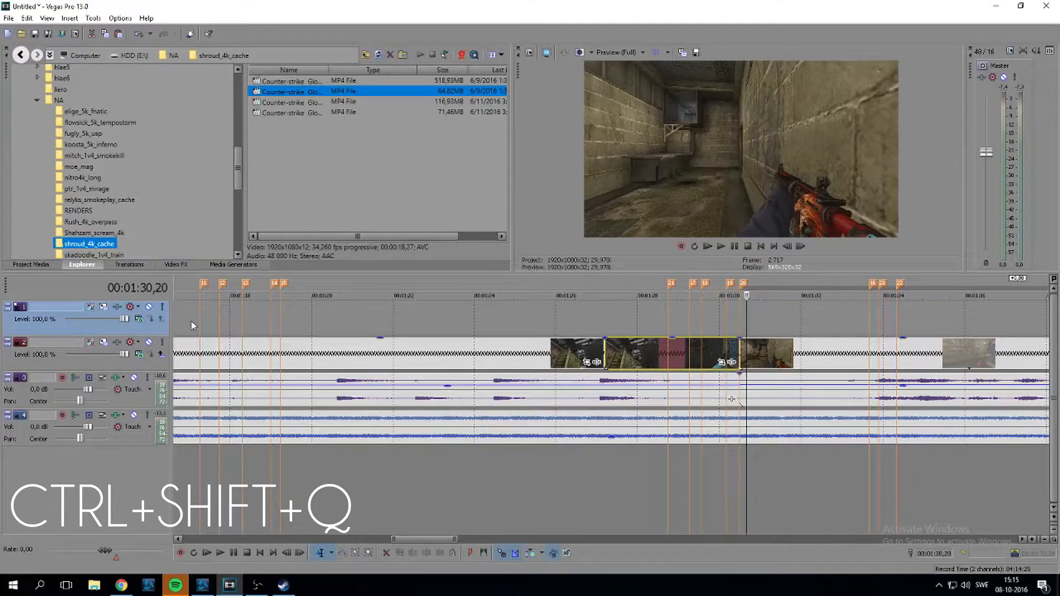
{"action": "left_click", "coordinate": [139, 320]}
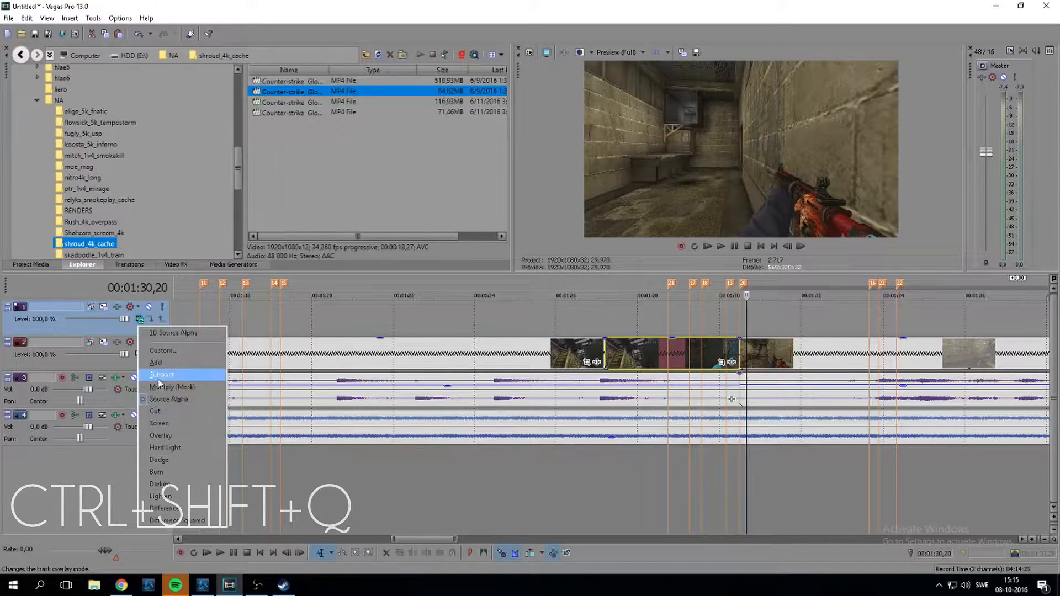
{"action": "left_click", "coordinate": [160, 387]}
Move the second clip onto the new upper track and start it at the marker before marker 17, overlapping the first clip
{"action": "left_click_drag", "start_coordinate": [775, 358], "coordinate": [765, 331]}
{"action": "left_click", "coordinate": [735, 322]}
{"action": "left_click", "coordinate": [743, 323]}
{"action": "left_click_drag", "start_coordinate": [759, 326], "coordinate": [686, 325]}
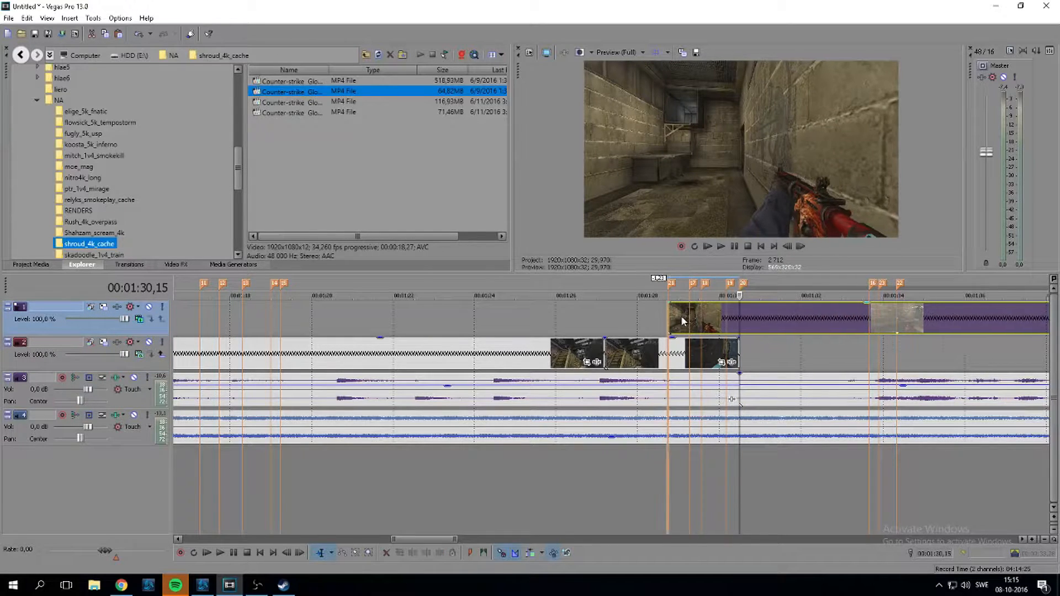
Examine frame by frame how the upper clip blends with the first clip at the start of the overlap
{"action": "left_click", "coordinate": [665, 317]}
{"action": "key", "text": "Right"}
{"action": "key", "text": "Right"}
{"action": "key", "text": "Left"}
{"action": "key", "text": "Left"}
{"action": "key", "text": "Right"}
{"action": "key", "text": "Right"}
{"action": "key", "text": "Right"}
{"action": "key", "text": "Right"}
{"action": "key", "text": "Right"}
{"action": "key", "text": "Right"}
{"action": "key", "text": "Right"}
{"action": "key", "text": "Right"}
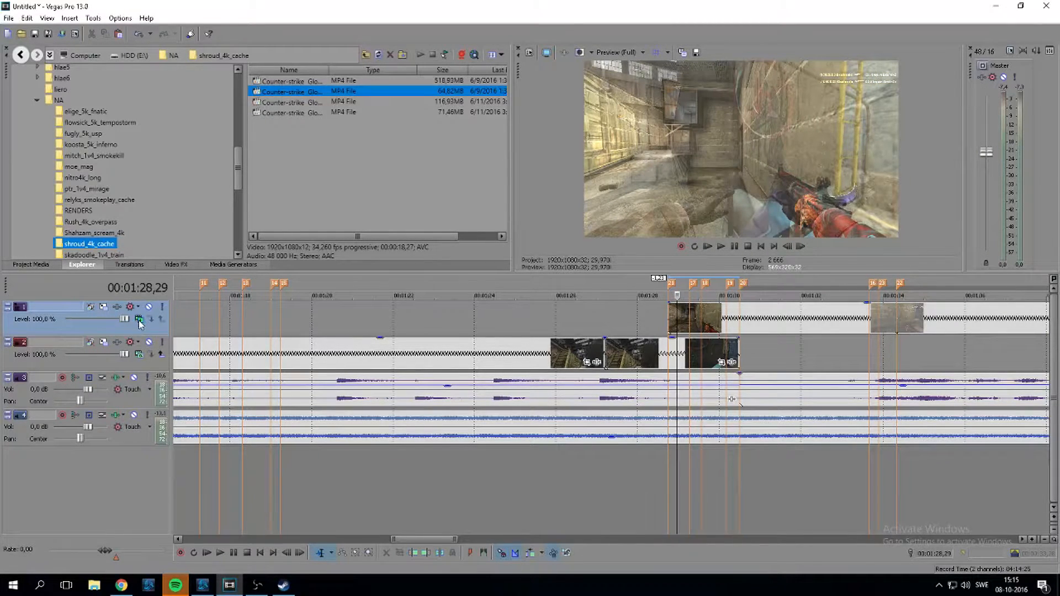
Switch the upper track's compositing mode to Source Alpha for comparison, and set it back to Add
{"action": "left_click", "coordinate": [146, 339]}
{"action": "left_click", "coordinate": [167, 386]}
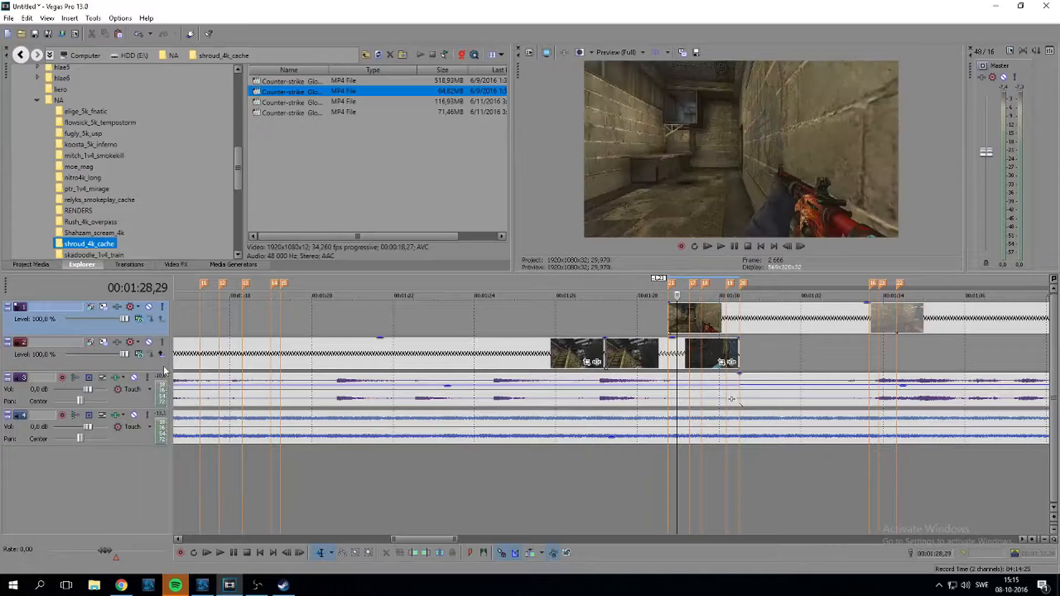
{"action": "left_click", "coordinate": [139, 320]}
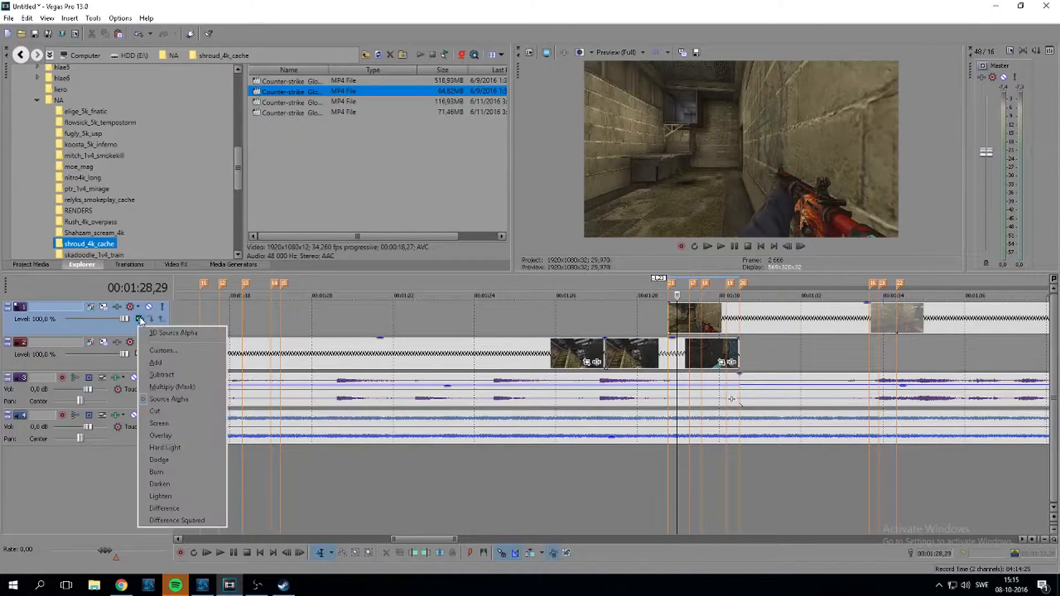
{"action": "left_click", "coordinate": [165, 362]}
Move the second clip back to the lower track, directly behind the first clip
{"action": "left_click_drag", "start_coordinate": [670, 320], "coordinate": [723, 320]}
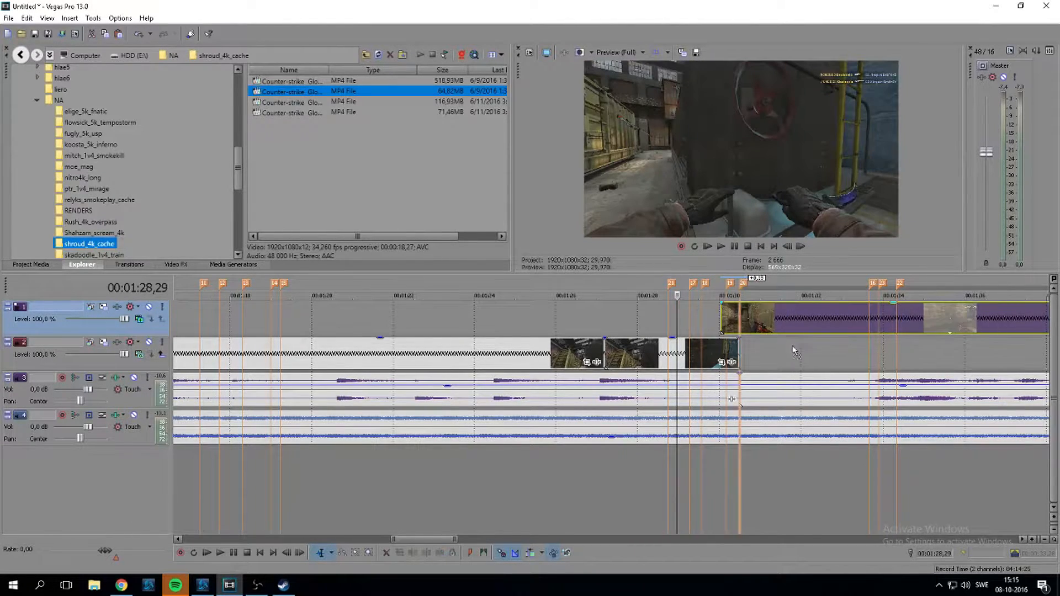
{"action": "left_click_drag", "start_coordinate": [796, 353], "coordinate": [815, 352]}
{"action": "left_click", "coordinate": [727, 314]}
{"action": "scroll", "coordinate": [730, 313], "scroll_direction": "right", "scroll_amount": 1}
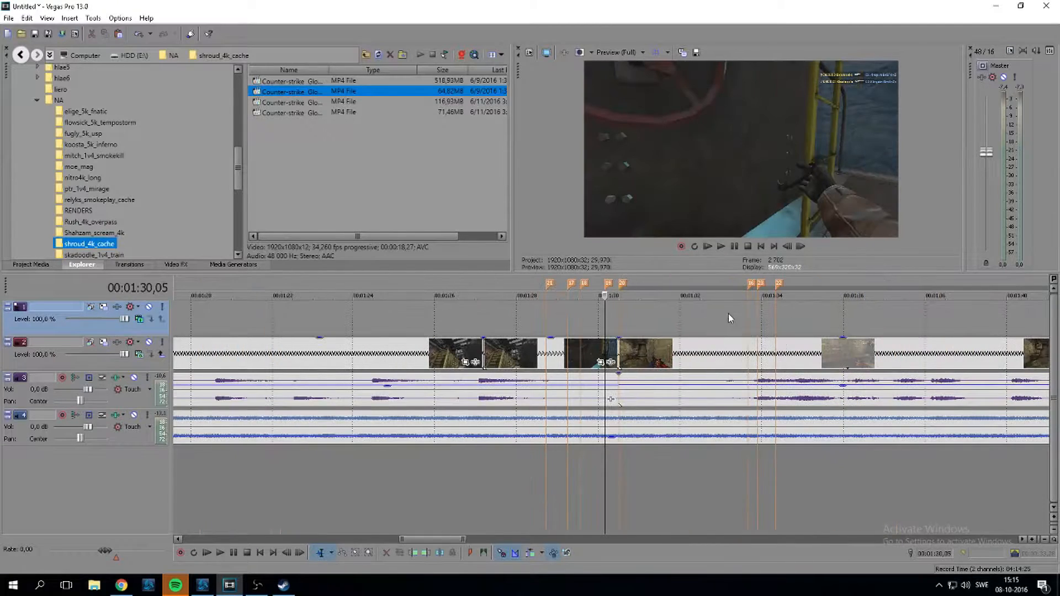
Place the second clip on the upper track with its start at the marker before marker 17, over the first clip's end
{"action": "scroll", "coordinate": [674, 319], "scroll_direction": "up", "scroll_amount": 2}
{"action": "left_click_drag", "start_coordinate": [632, 358], "coordinate": [530, 315]}
{"action": "left_click", "coordinate": [549, 315]}
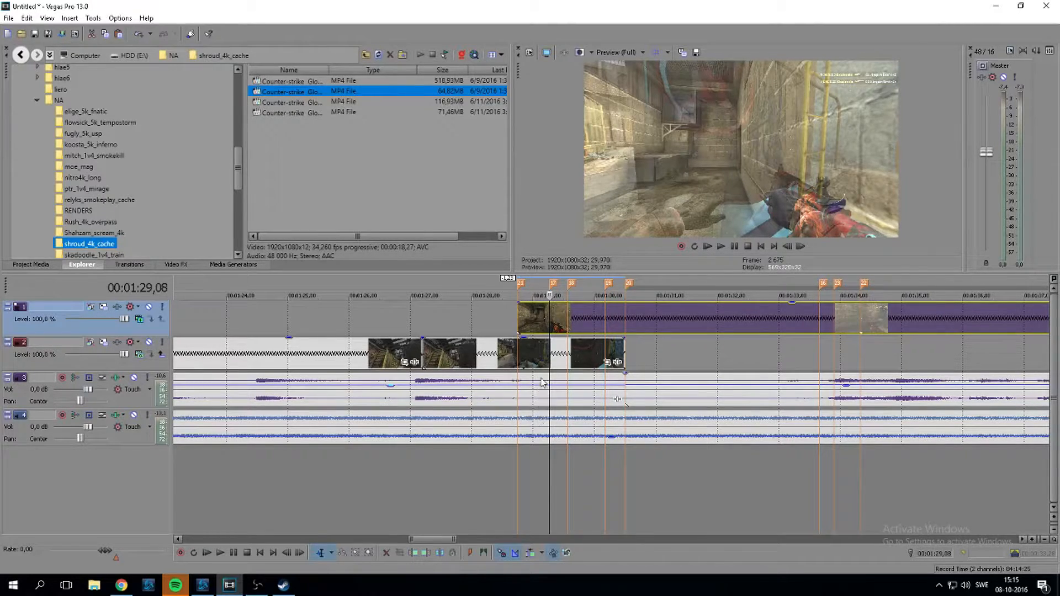
Split the upper clip at marker 17
{"action": "left_click", "coordinate": [519, 313]}
{"action": "key", "text": "Right"}
{"action": "key", "text": "Right"}
{"action": "key", "text": "Right"}
{"action": "key", "text": "Right"}
{"action": "key", "text": "Right"}
{"action": "scroll", "coordinate": [710, 342], "scroll_direction": "up", "scroll_amount": 1}
{"action": "key", "text": "Right"}
{"action": "key", "text": "Right"}
{"action": "key", "text": "Right"}
{"action": "key", "text": "Right"}
{"action": "key", "text": "Right"}
{"action": "key", "text": "Right"}
{"action": "key", "text": "Right"}
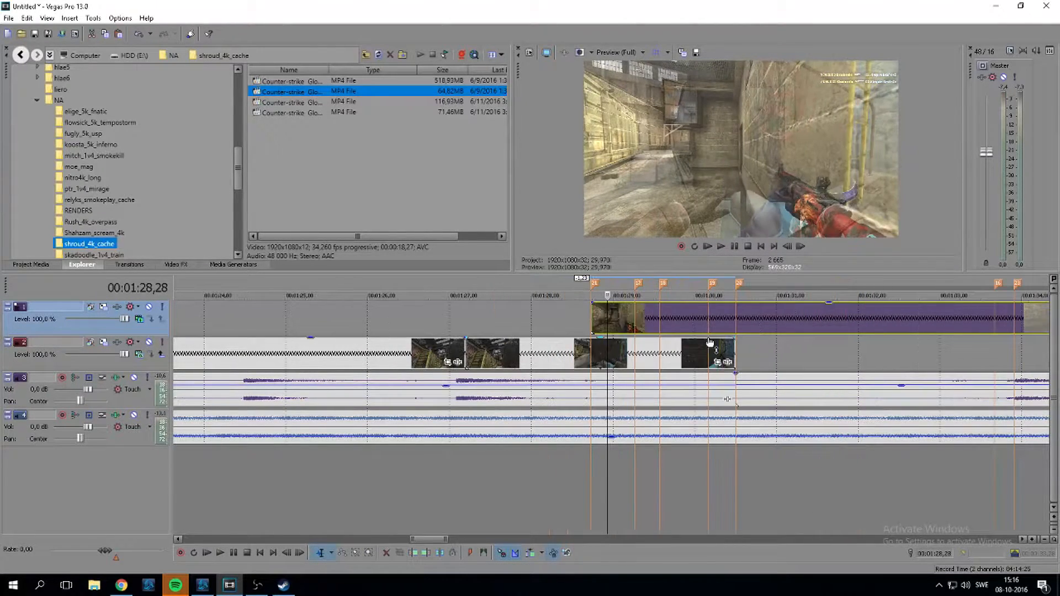
{"action": "key", "text": "Right"}
{"action": "key", "text": "Right"}
{"action": "key", "text": "Right"}
{"action": "key", "text": "Right"}
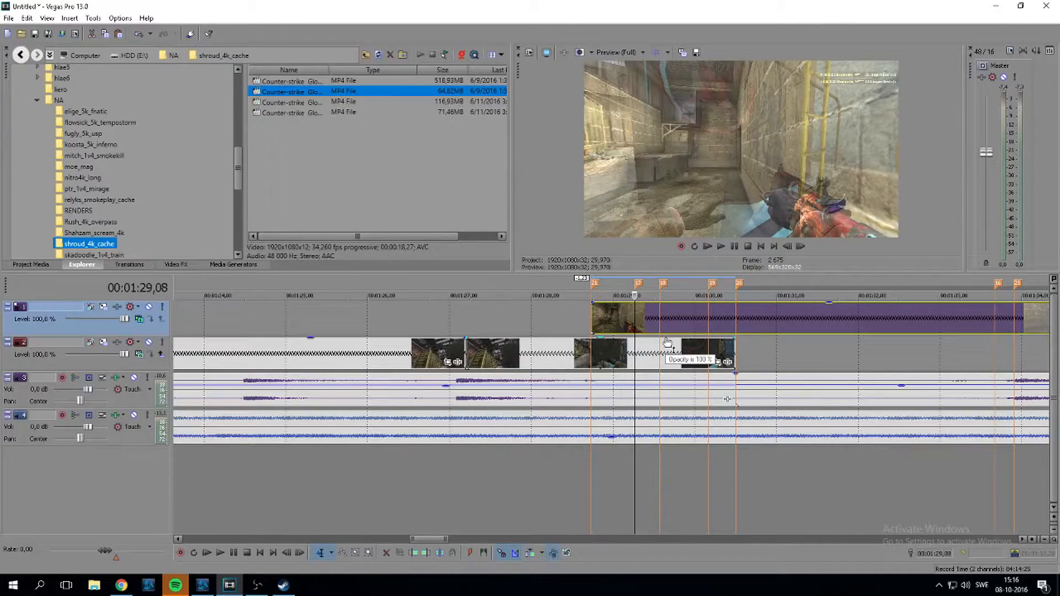
{"action": "key", "text": "Right"}
{"action": "key", "text": "Right"}
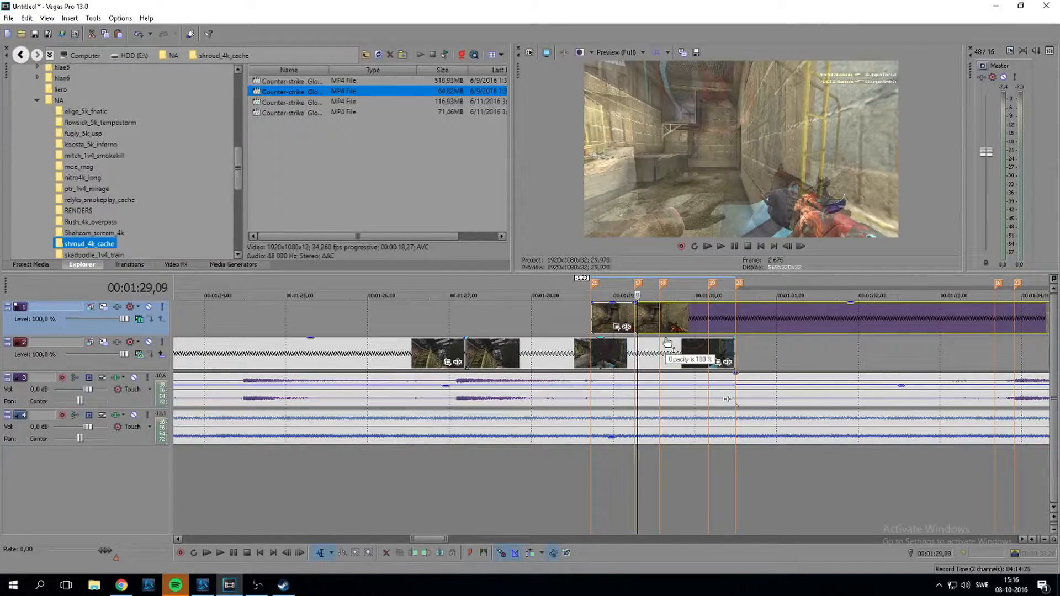
Split the upper clip at marker 18
{"action": "key", "text": "Right"}
{"action": "key", "text": "Right"}
{"action": "key", "text": "Right"}
{"action": "key", "text": "Right"}
{"action": "key", "text": "Right"}
{"action": "key", "text": "Right"}
{"action": "key", "text": "Right"}
{"action": "key", "text": "Right"}
{"action": "key", "text": "Right"}
{"action": "key", "text": "Right"}
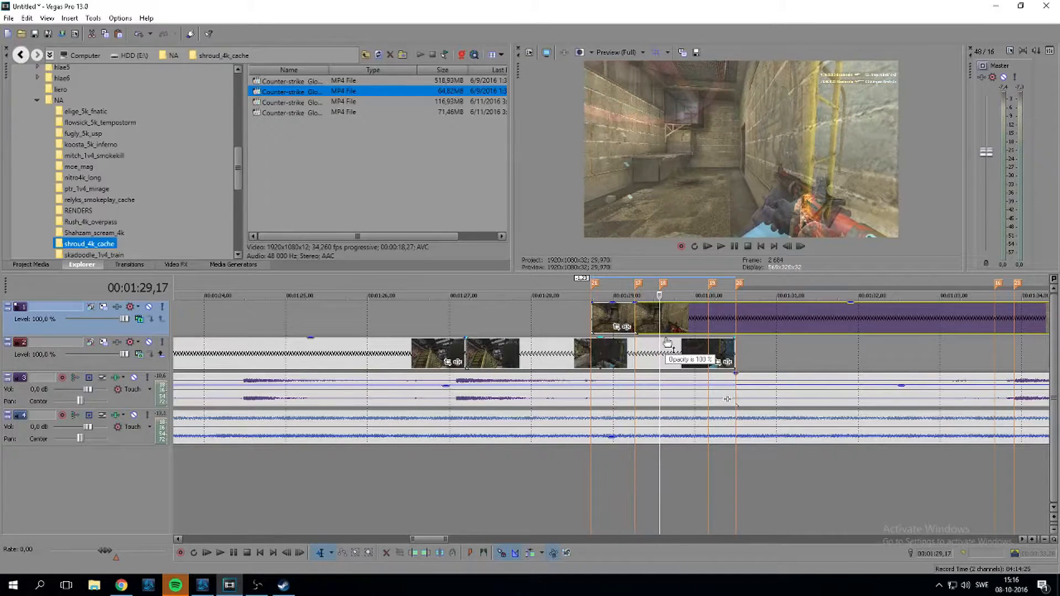
Split the upper clip at marker 19
{"action": "key", "text": "Right"}
{"action": "key", "text": "Right"}
{"action": "key", "text": "Right"}
{"action": "key", "text": "Right"}
{"action": "key", "text": "Right"}
{"action": "key", "text": "Right"}
{"action": "key", "text": "Right"}
{"action": "key", "text": "Right"}
{"action": "key", "text": "Right"}
{"action": "key", "text": "Right"}
{"action": "key", "text": "Right"}
{"action": "key", "text": "Right"}
{"action": "key", "text": "Right"}
{"action": "key", "text": "Right"}
{"action": "key", "text": "Right"}
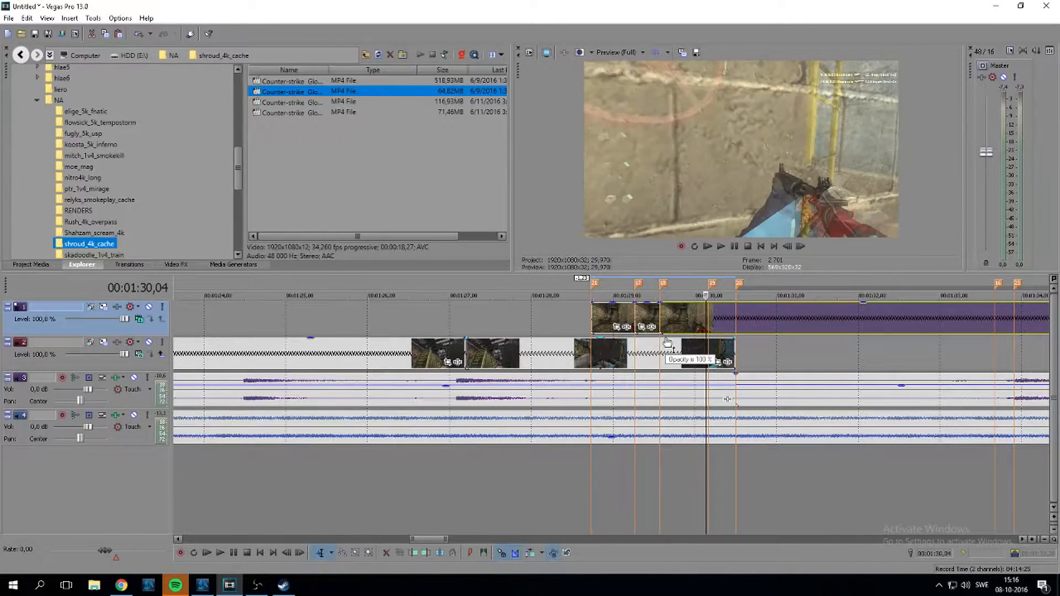
{"action": "key", "text": "Right"}
Split the upper clip at marker 20, where the first clip ends
{"action": "key", "text": "Right"}
{"action": "key", "text": "Right"}
{"action": "key", "text": "Right"}
{"action": "key", "text": "Right"}
{"action": "key", "text": "Right"}
{"action": "key", "text": "Right"}
{"action": "key", "text": "Right"}
{"action": "key", "text": "Right"}
{"action": "key", "text": "Right"}
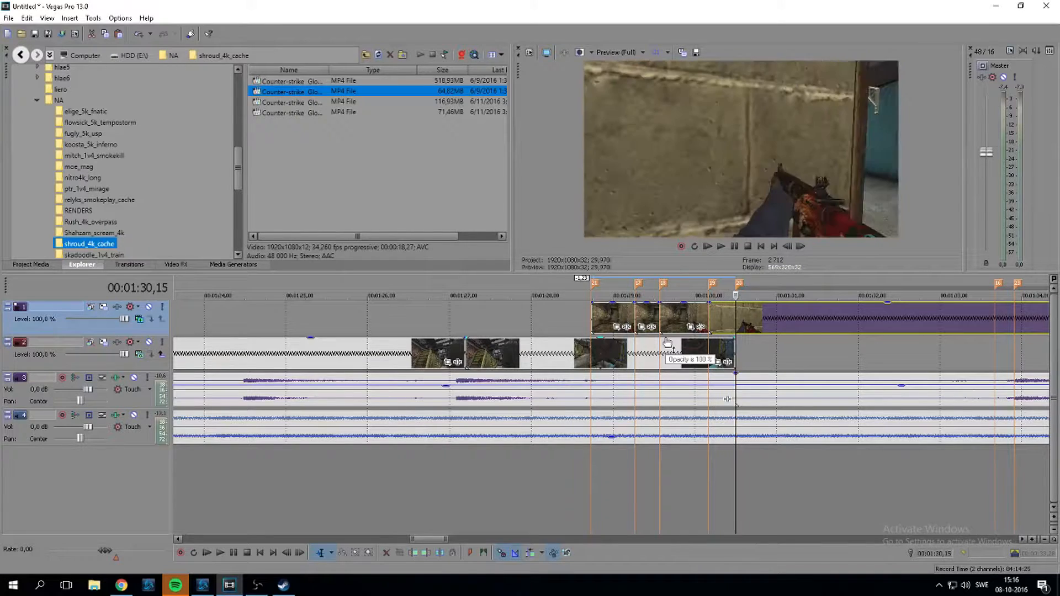
Split the upper clip once more about half a second after marker 20
{"action": "key", "text": "Right"}
{"action": "key", "text": "Right"}
{"action": "key", "text": "Right"}
{"action": "key", "text": "Right"}
{"action": "key", "text": "Right"}
{"action": "key", "text": "Right"}
{"action": "key", "text": "Right"}
{"action": "key", "text": "Right"}
{"action": "key", "text": "Right"}
{"action": "key", "text": "Right"}
{"action": "key", "text": "Right"}
{"action": "key", "text": "Right"}
{"action": "key", "text": "Right"}
{"action": "key", "text": "Right"}
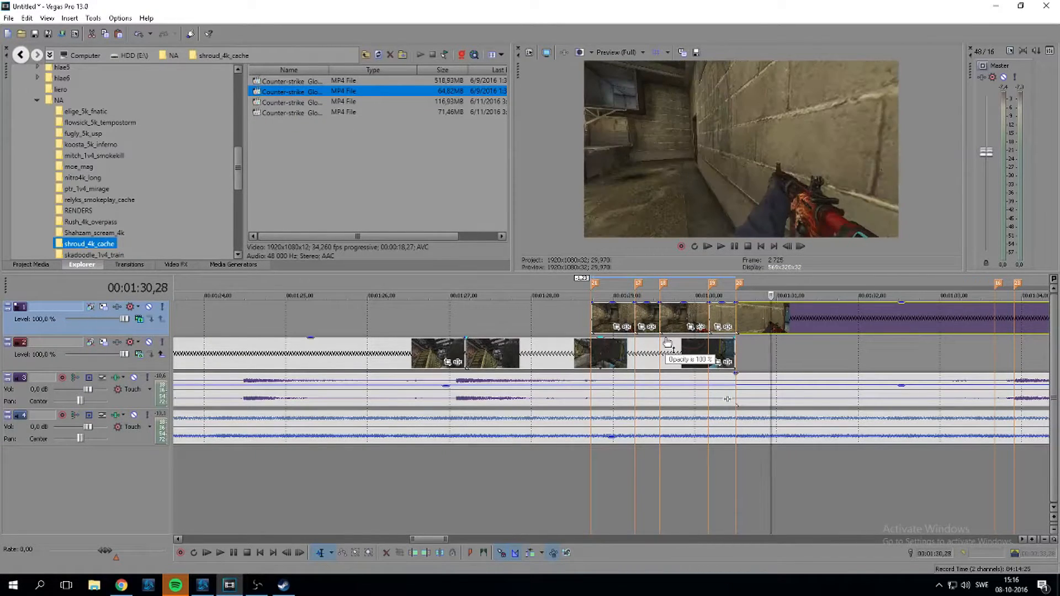
{"action": "left_click", "coordinate": [791, 318]}
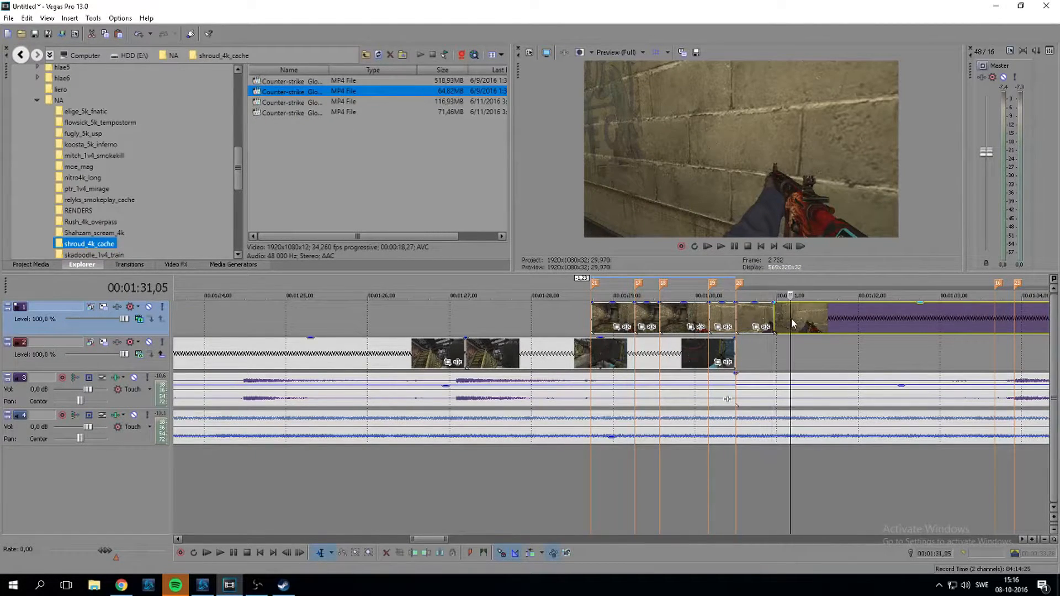
Examine the frames of the short upper piece that follows marker 20
{"action": "left_click", "coordinate": [760, 318]}
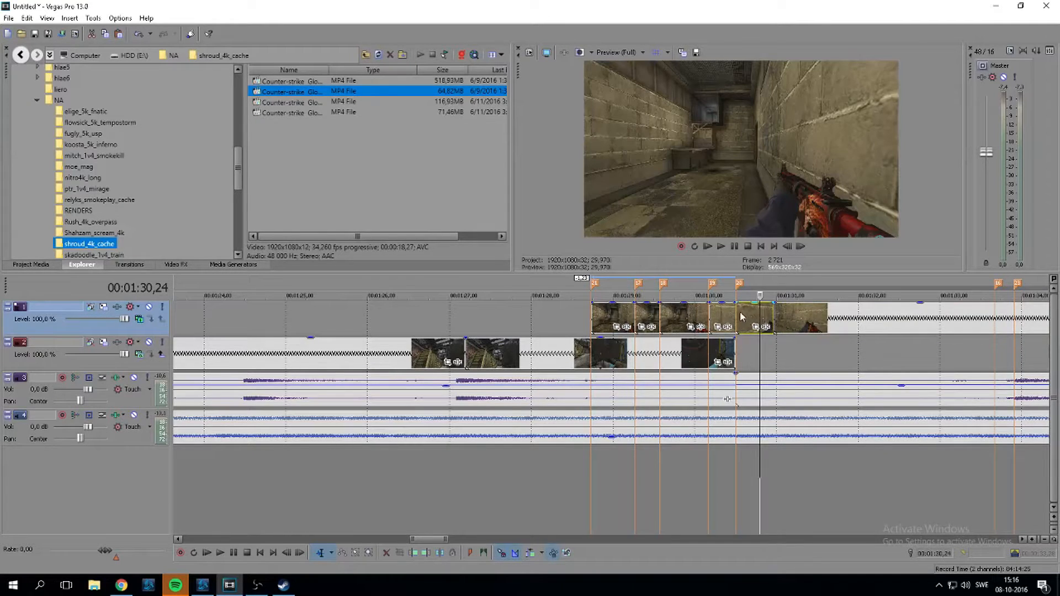
{"action": "key", "text": "Left"}
{"action": "key", "text": "Left"}
{"action": "key", "text": "Left"}
{"action": "key", "text": "Left"}
{"action": "key", "text": "Left"}
{"action": "key", "text": "Left"}
{"action": "key", "text": "Left"}
{"action": "key", "text": "Right"}
{"action": "key", "text": "Right"}
Move the long remaining part of the upper clip to the lower track and extend its start back to the first clip's end at marker 20
{"action": "left_click", "coordinate": [782, 312]}
{"action": "left_click_drag", "start_coordinate": [789, 355], "coordinate": [784, 356]}
{"action": "left_click", "coordinate": [779, 354]}
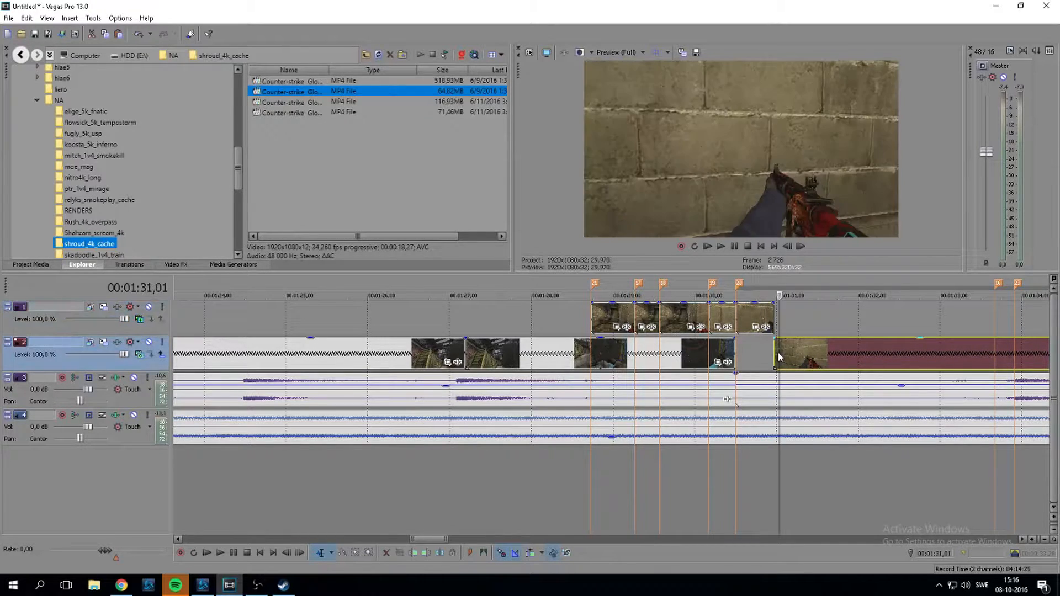
{"action": "key", "text": "Left"}
{"action": "key", "text": "Left"}
{"action": "scroll", "coordinate": [787, 341], "scroll_direction": "up", "scroll_amount": 2}
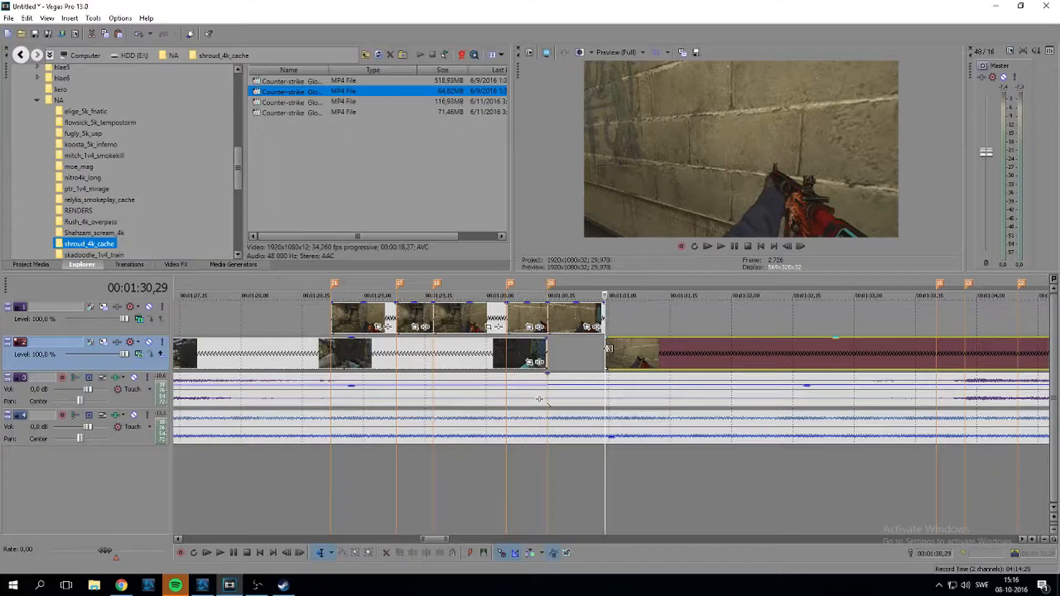
{"action": "left_click_drag", "start_coordinate": [607, 349], "coordinate": [547, 351]}
Examine the Add blend through the last short upper piece over the lower clip
{"action": "left_click", "coordinate": [554, 329]}
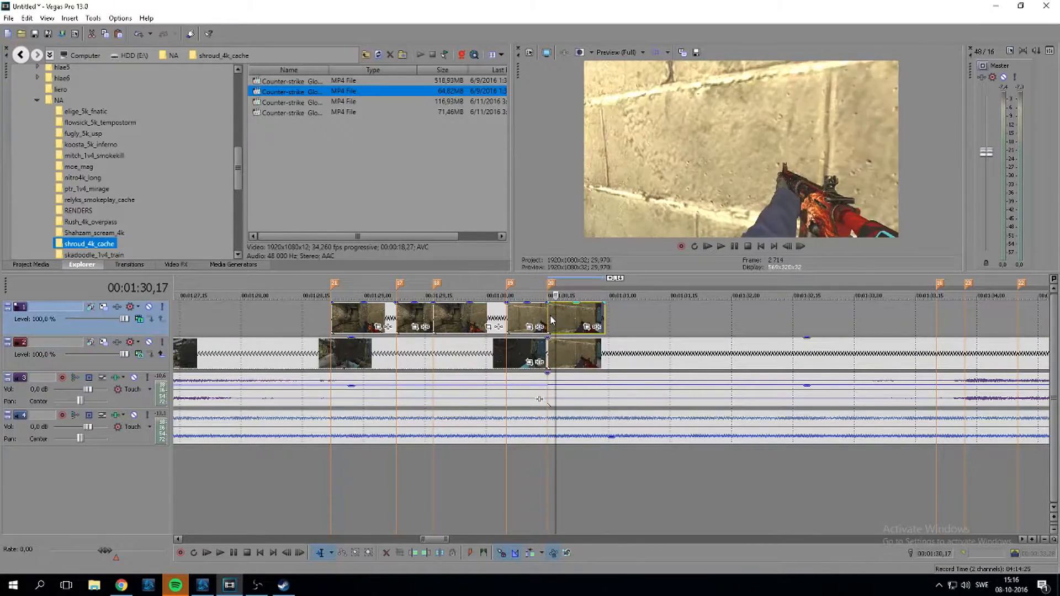
{"action": "key", "text": "Right"}
{"action": "key", "text": "Right"}
{"action": "key", "text": "Right"}
{"action": "key", "text": "Right"}
{"action": "key", "text": "Right"}
{"action": "key", "text": "Right"}
{"action": "key", "text": "Right"}
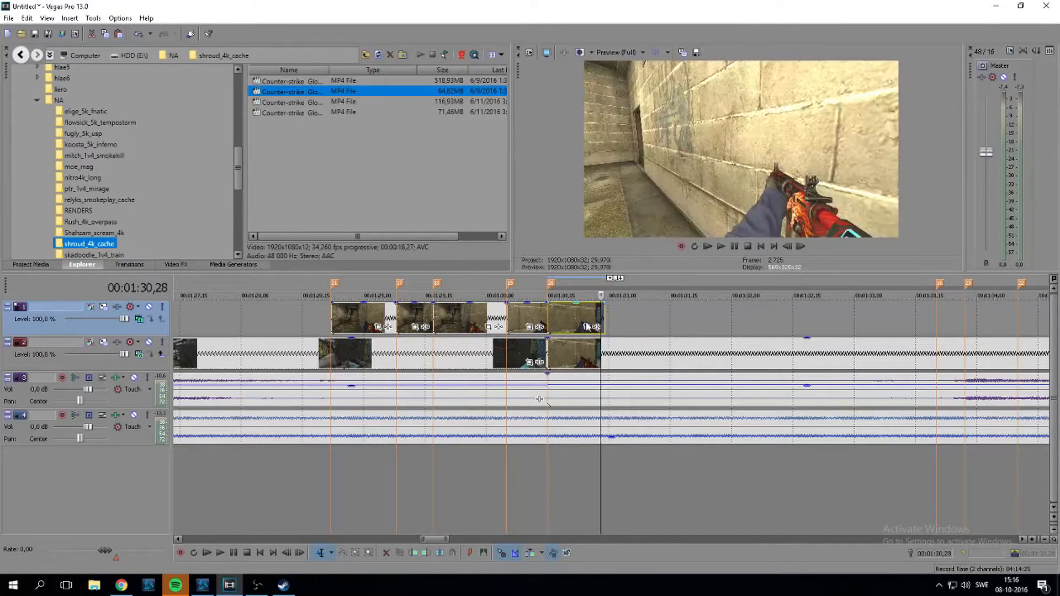
Select all five pieces on the upper track and give each one a full-length fade-out
{"action": "left_click", "coordinate": [567, 318]}
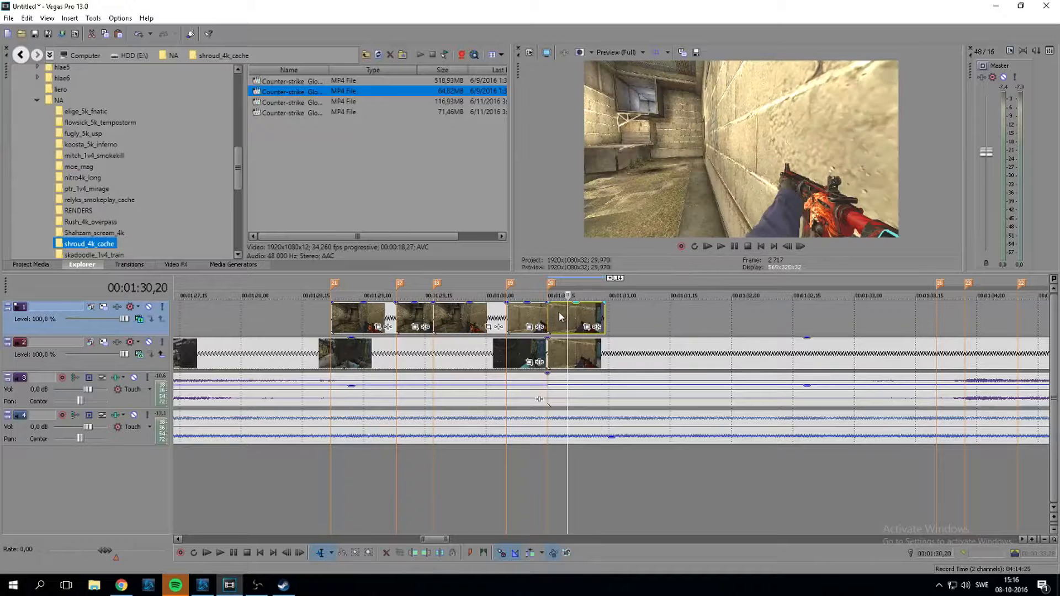
{"action": "left_click", "coordinate": [451, 316], "text": "ctrl"}
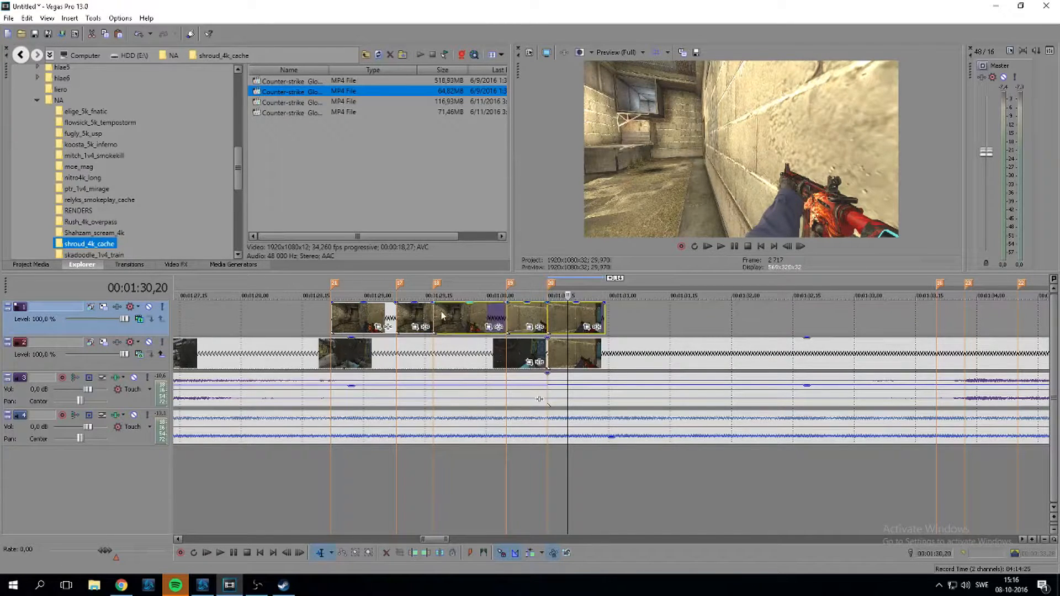
{"action": "left_click", "coordinate": [373, 316], "text": "ctrl"}
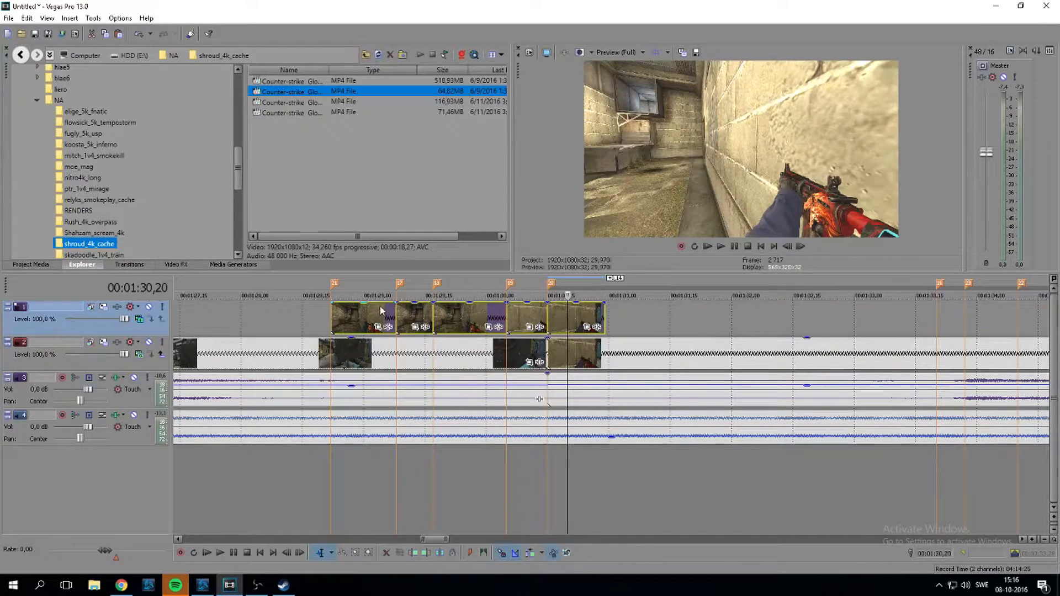
{"action": "left_click_drag", "start_coordinate": [395, 302], "coordinate": [636, 321]}
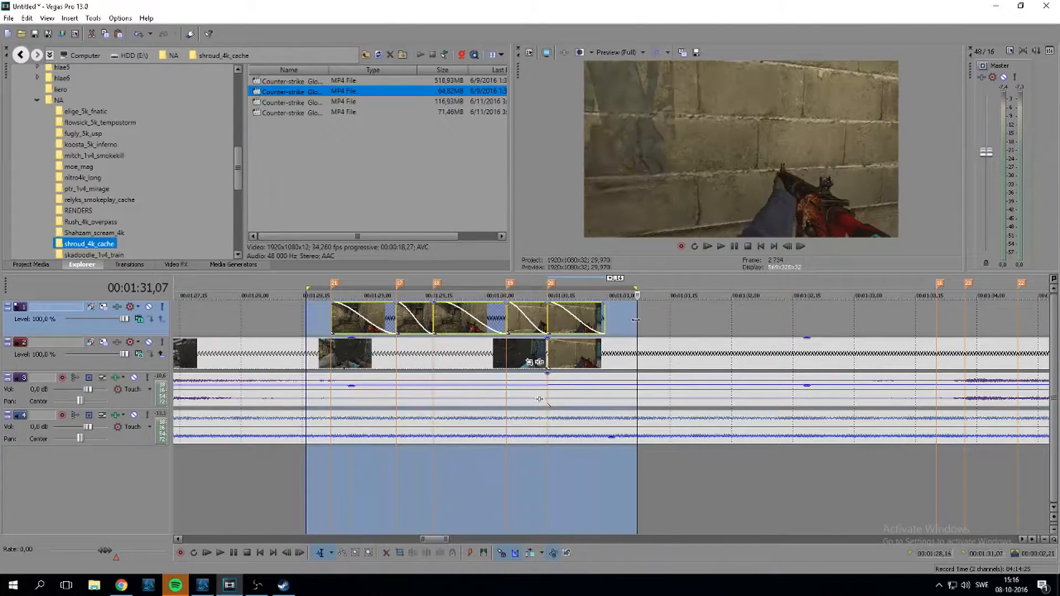
Play back the section from just before marker 21 to 00:01:31,07 to check the faded overlay pieces
{"action": "key", "text": "space"}
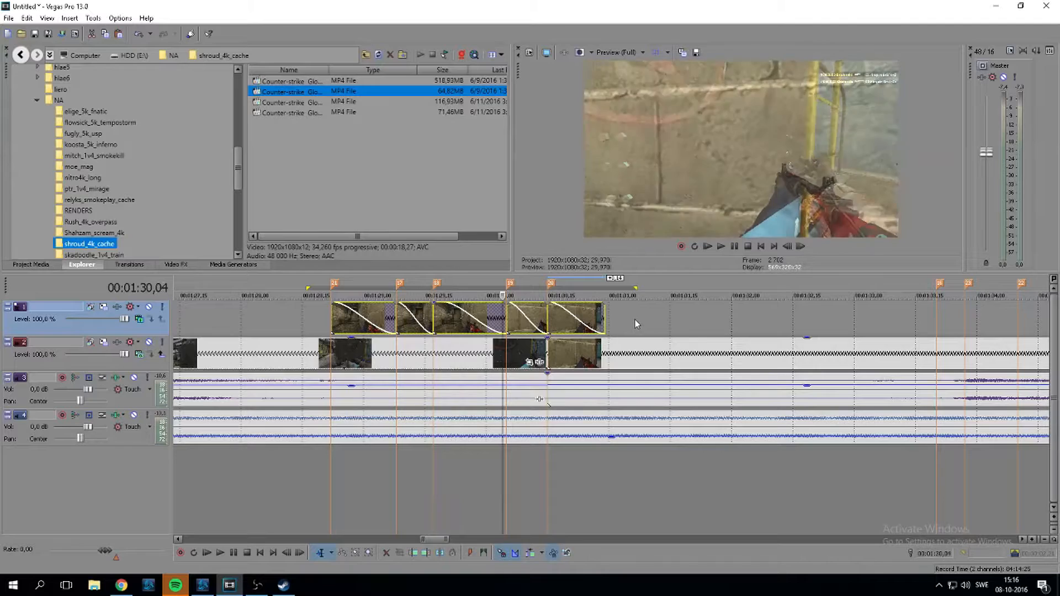
{"action": "key", "text": "space"}
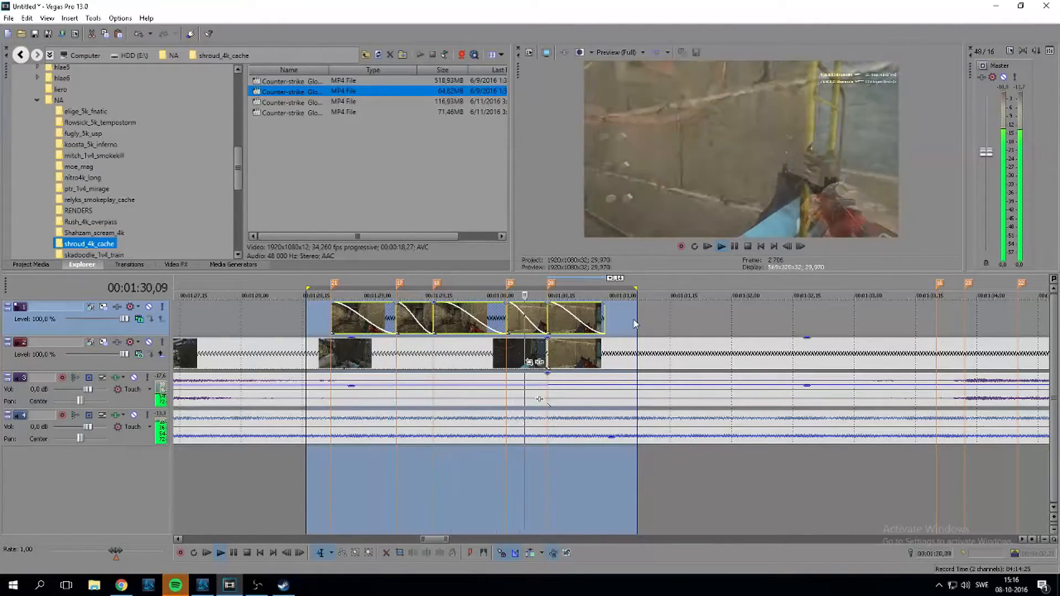
{"action": "key", "text": "space"}
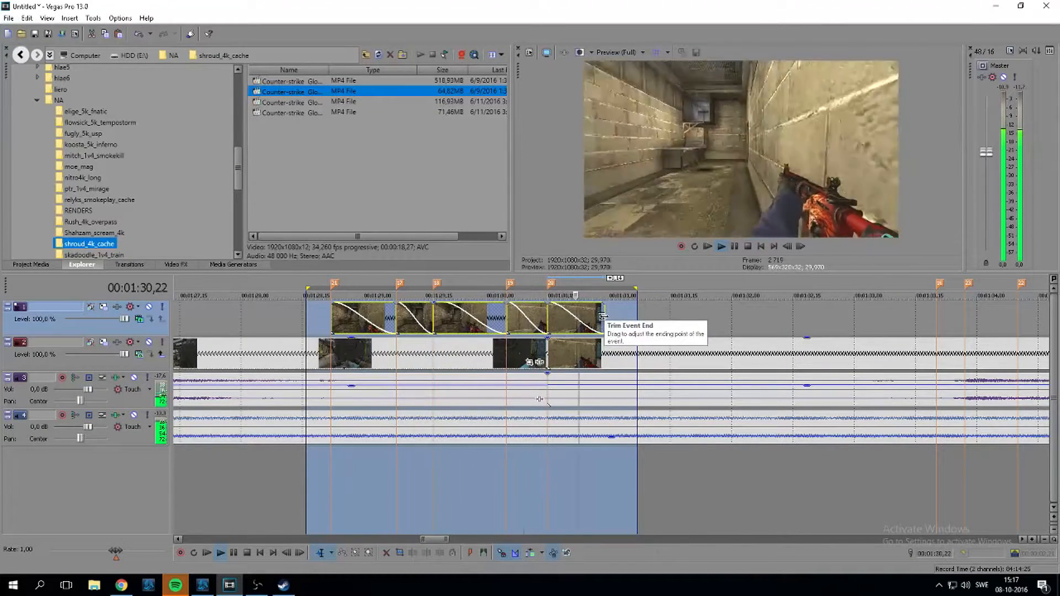
Examine the fade-out of the first upper piece frame by frame from marker 21 to marker 17
{"action": "left_click", "coordinate": [338, 322]}
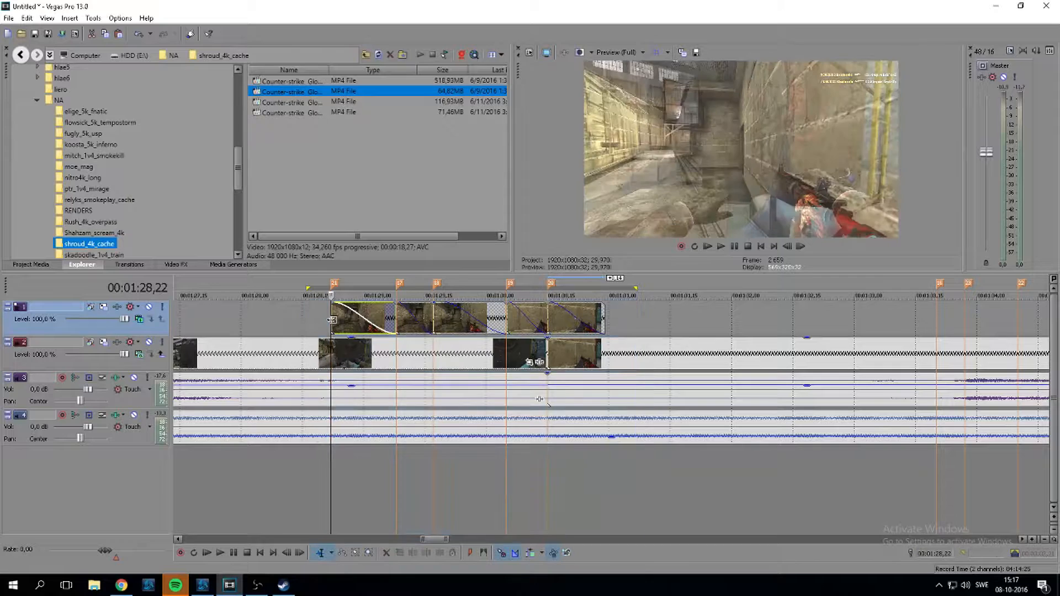
{"action": "key", "text": "Left"}
{"action": "key", "text": "Right"}
{"action": "key", "text": "Right"}
{"action": "key", "text": "Right"}
{"action": "key", "text": "Right"}
{"action": "key", "text": "Right"}
{"action": "key", "text": "Right"}
{"action": "key", "text": "Right"}
{"action": "key", "text": "Right"}
{"action": "key", "text": "Right"}
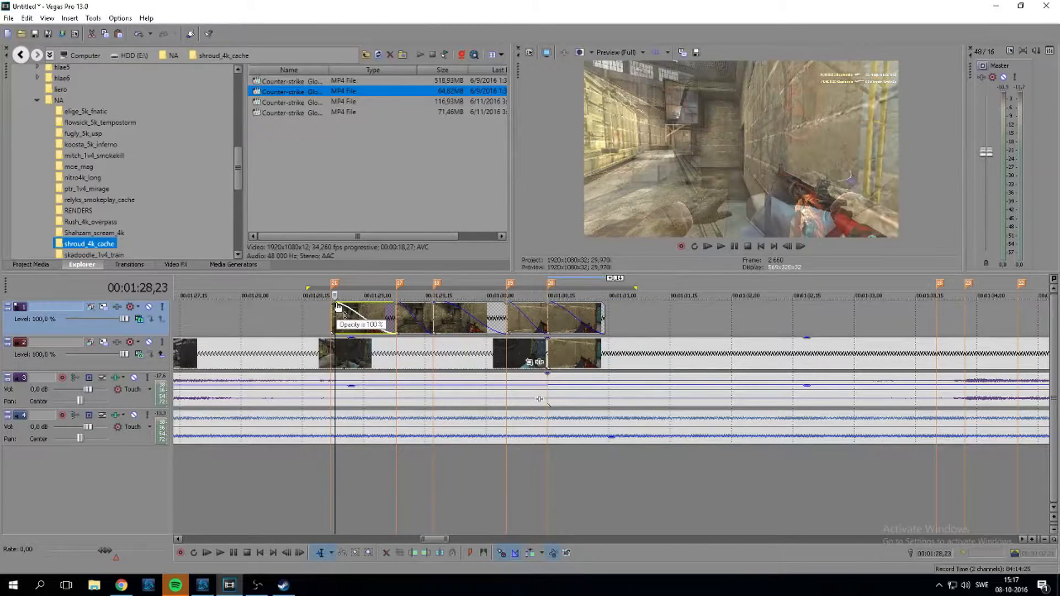
{"action": "key", "text": "Right"}
{"action": "key", "text": "Right"}
{"action": "key", "text": "Right"}
{"action": "key", "text": "Right"}
{"action": "key", "text": "Right"}
{"action": "key", "text": "Right"}
{"action": "key", "text": "Right"}
{"action": "key", "text": "Right"}
{"action": "key", "text": "Right"}
{"action": "key", "text": "Right"}
{"action": "key", "text": "Right"}
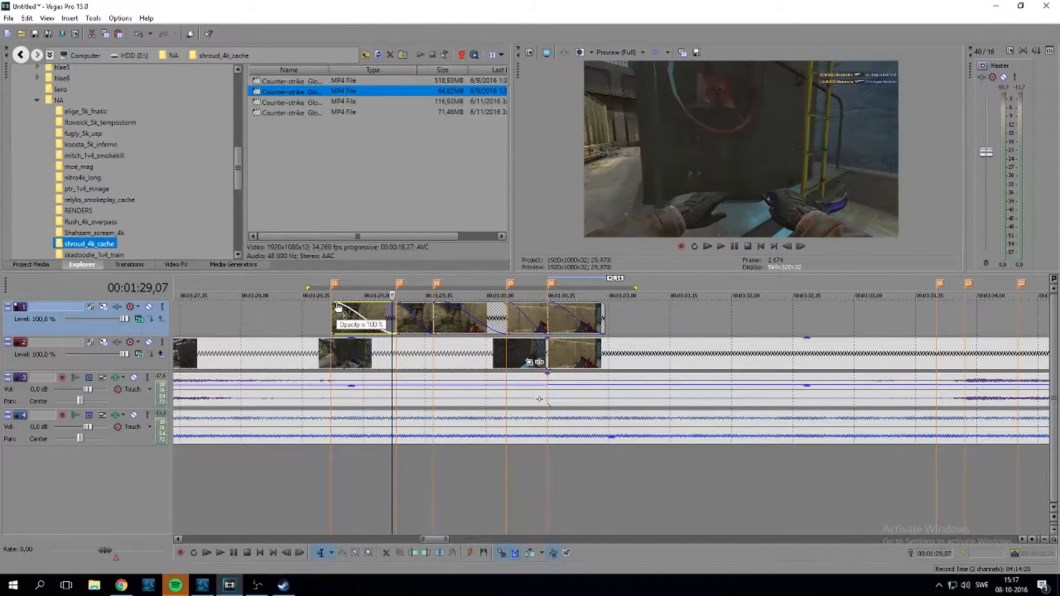
{"action": "left_click", "coordinate": [348, 327]}
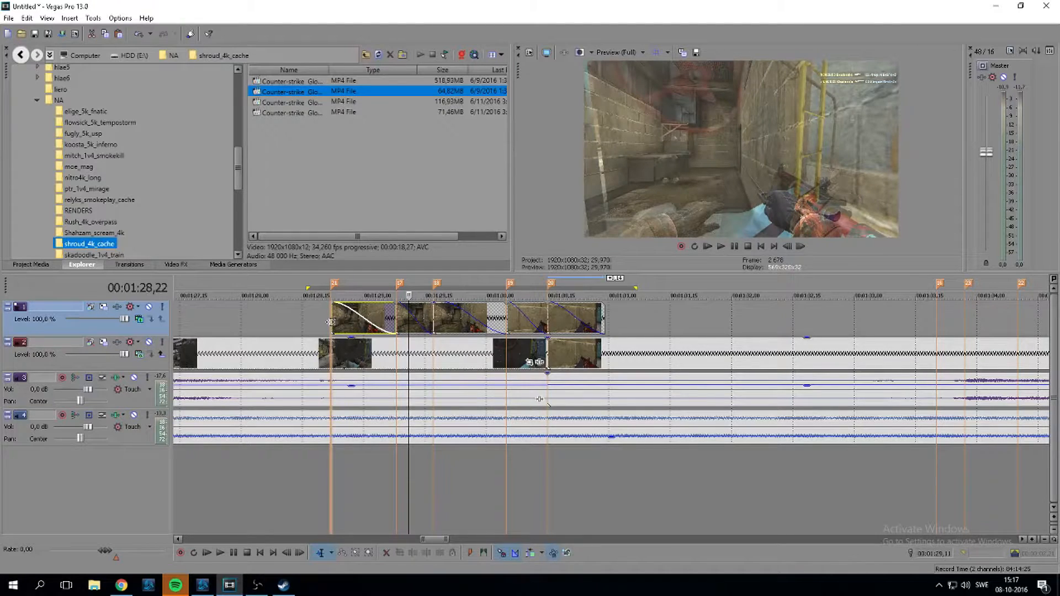
Apply the Gaussian Blur effect with the Light Blur preset to all five pieces on the upper track
{"action": "left_click", "coordinate": [177, 265]}
{"action": "scroll", "coordinate": [91, 196], "scroll_direction": "down", "scroll_amount": 3}
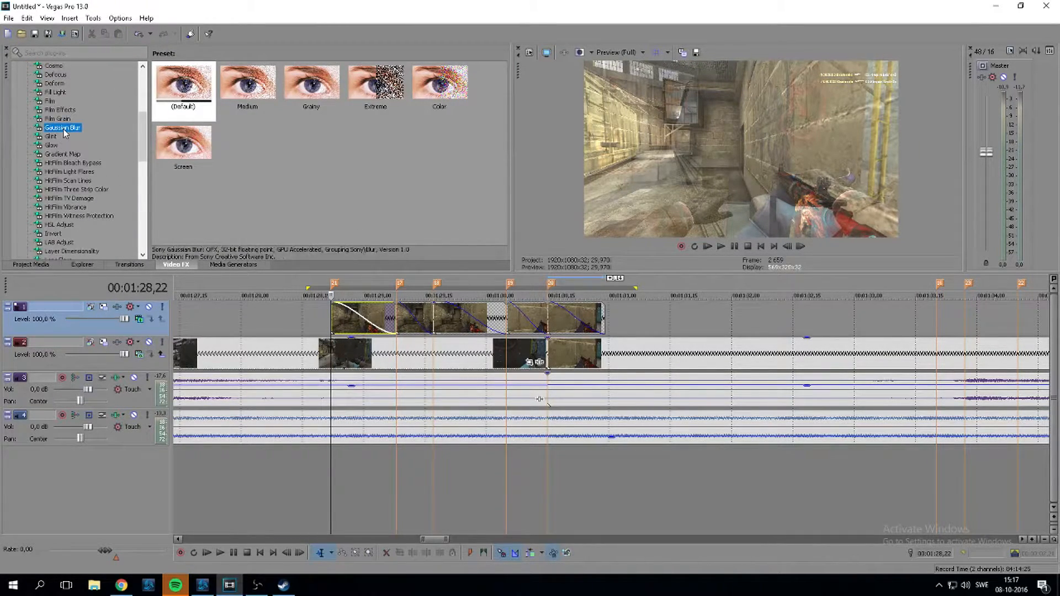
{"action": "left_click", "coordinate": [373, 314]}
{"action": "left_click", "coordinate": [414, 323], "text": "ctrl"}
{"action": "left_click", "coordinate": [477, 326], "text": "ctrl"}
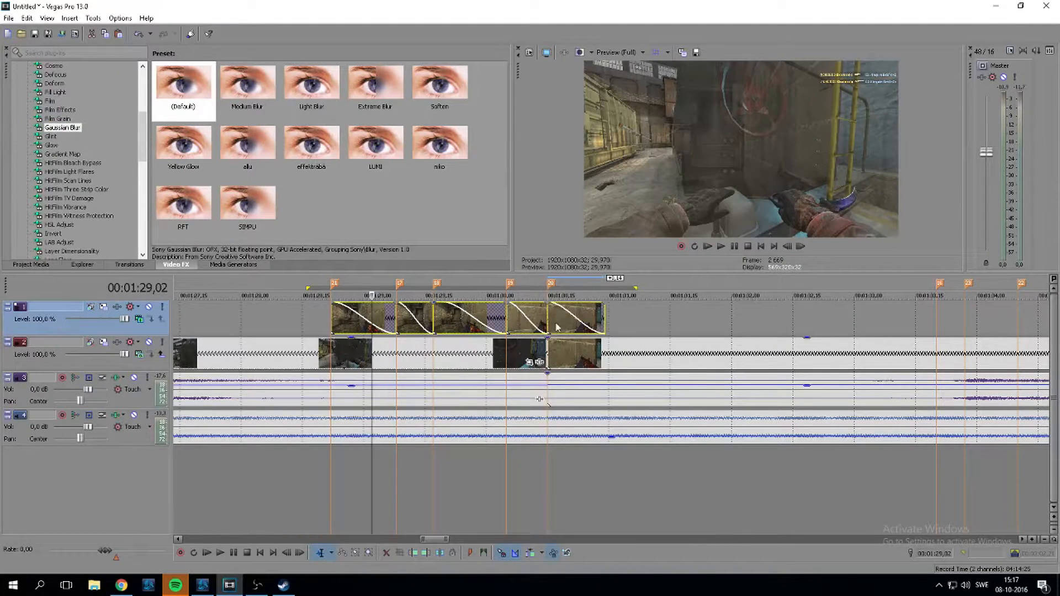
{"action": "left_click", "coordinate": [308, 99]}
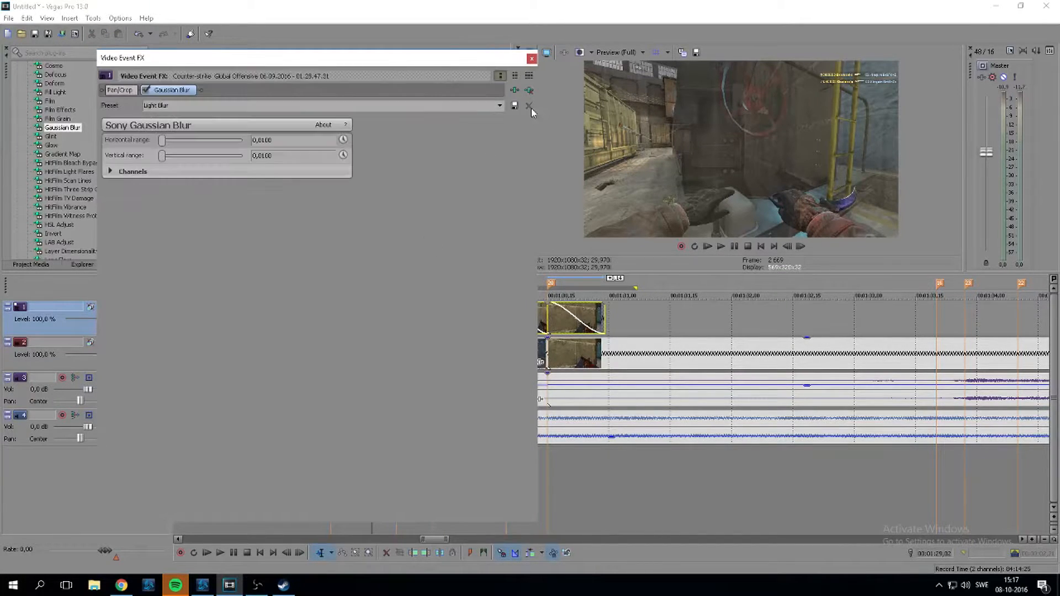
{"action": "left_click", "coordinate": [532, 58]}
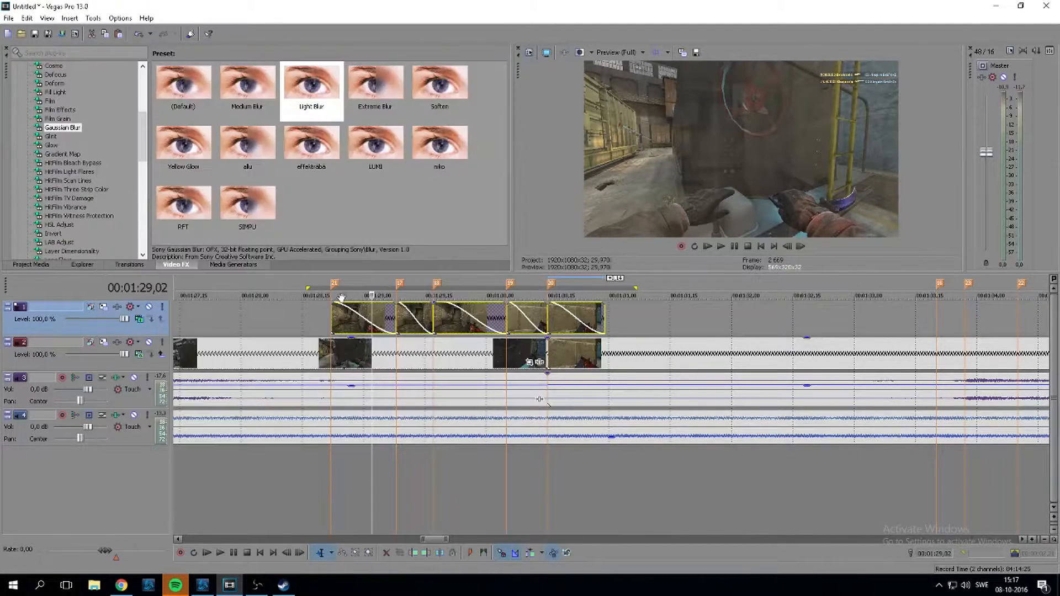
Play back the time range from marker 21 to just past the last upper piece to check the blurred transition
{"action": "left_click_drag", "start_coordinate": [327, 480], "coordinate": [617, 480]}
{"action": "key", "text": "space"}
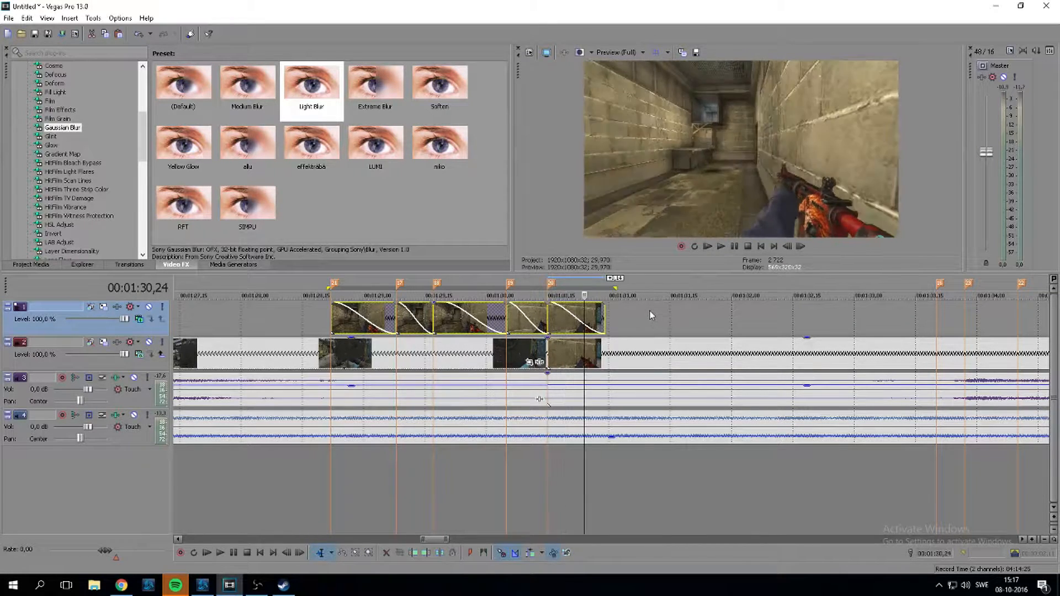
{"action": "key", "text": "space"}
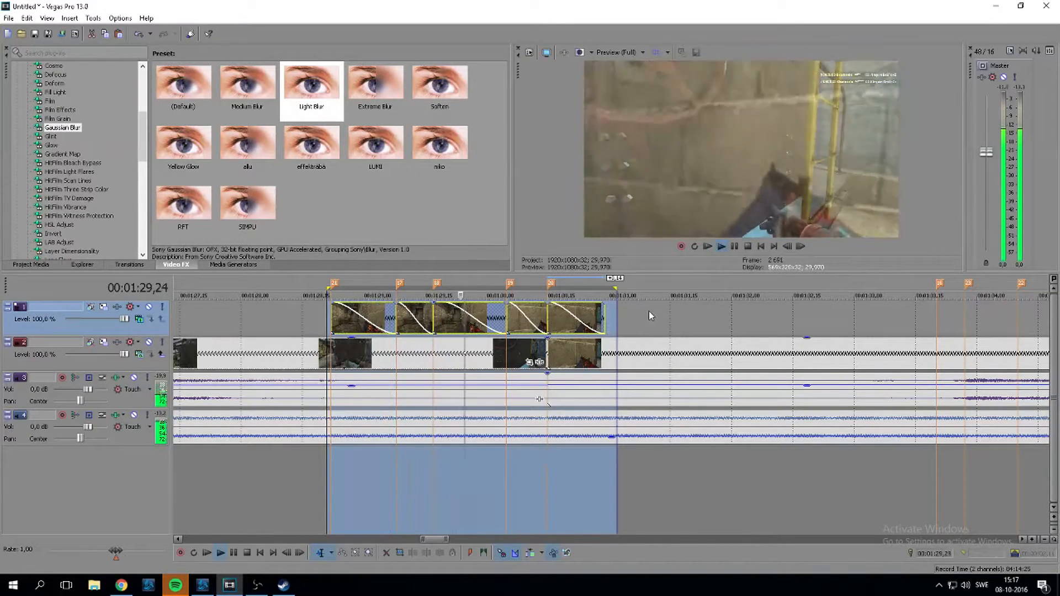
{"action": "key", "text": "space"}
{"action": "key", "text": "space"}
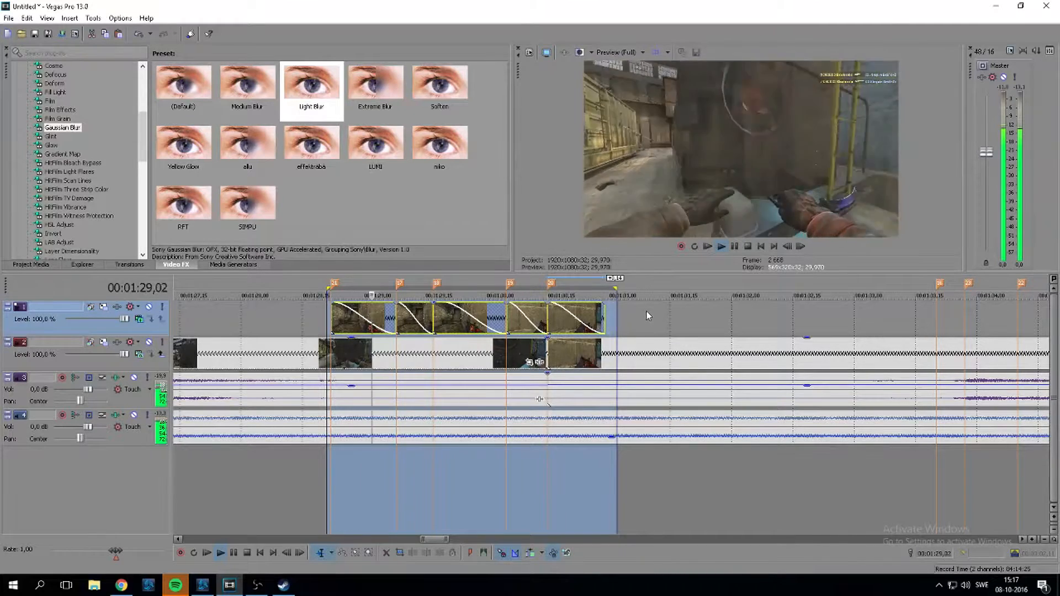
{"action": "key", "text": "space"}
Examine the blurred and fading upper pieces over the lower clips frame by frame, starting at marker 21
{"action": "left_click", "coordinate": [335, 321]}
{"action": "key", "text": "Left"}
{"action": "key", "text": "Right"}
{"action": "key", "text": "Right"}
{"action": "key", "text": "Right"}
{"action": "key", "text": "Right"}
{"action": "key", "text": "Right"}
{"action": "key", "text": "Right"}
{"action": "key", "text": "Right"}
{"action": "key", "text": "Right"}
{"action": "key", "text": "Right"}
{"action": "key", "text": "Right"}
{"action": "key", "text": "Right"}
{"action": "key", "text": "Right"}
{"action": "key", "text": "Right"}
{"action": "key", "text": "Right"}
{"action": "key", "text": "Right"}
{"action": "key", "text": "Right"}
{"action": "key", "text": "Right"}
{"action": "key", "text": "Right"}
{"action": "key", "text": "Right"}
{"action": "key", "text": "Right"}
{"action": "key", "text": "Right"}
{"action": "key", "text": "Right"}
{"action": "key", "text": "Right"}
{"action": "key", "text": "Right"}
{"action": "key", "text": "Right"}
{"action": "key", "text": "Right"}
{"action": "key", "text": "Right"}
{"action": "key", "text": "Right"}
{"action": "key", "text": "Right"}
{"action": "key", "text": "Right"}
{"action": "key", "text": "Right"}
{"action": "key", "text": "Right"}
{"action": "key", "text": "Right"}
{"action": "key", "text": "Right"}
{"action": "key", "text": "Right"}
{"action": "key", "text": "Right"}
{"action": "key", "text": "Right"}
{"action": "left_click", "coordinate": [443, 327]}
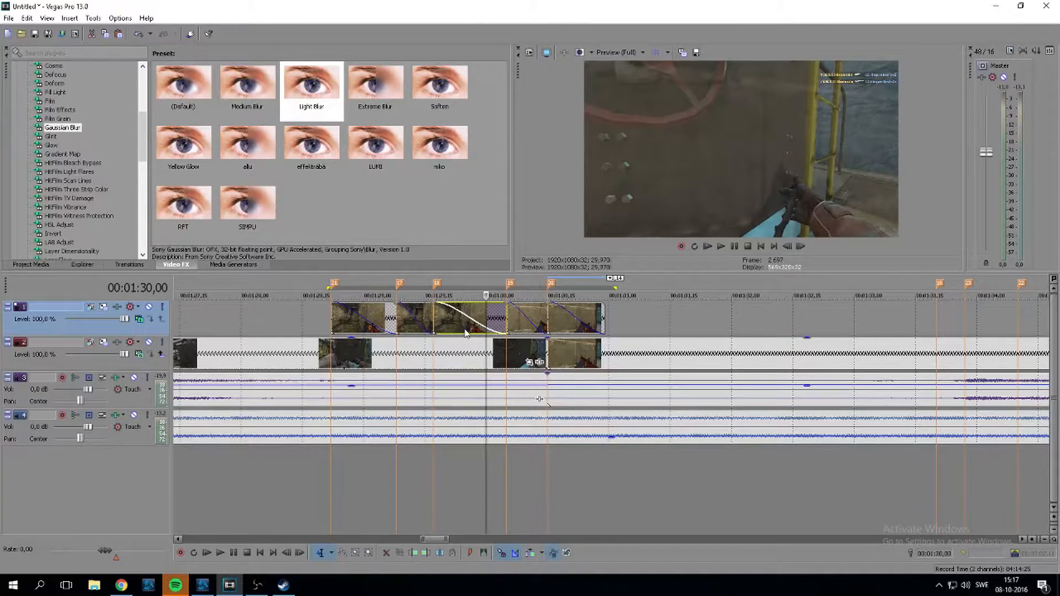
{"action": "key", "text": "Right"}
{"action": "key", "text": "Right"}
{"action": "key", "text": "Right"}
{"action": "key", "text": "Right"}
{"action": "key", "text": "Right"}
{"action": "key", "text": "Right"}
{"action": "key", "text": "Right"}
{"action": "key", "text": "Right"}
{"action": "key", "text": "Right"}
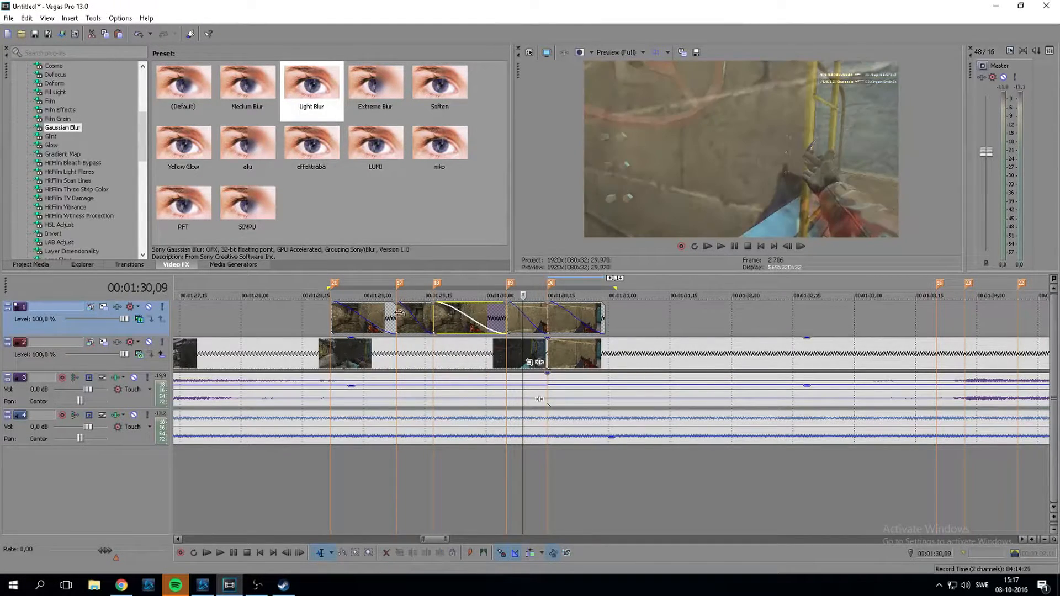
{"action": "left_click", "coordinate": [355, 330]}
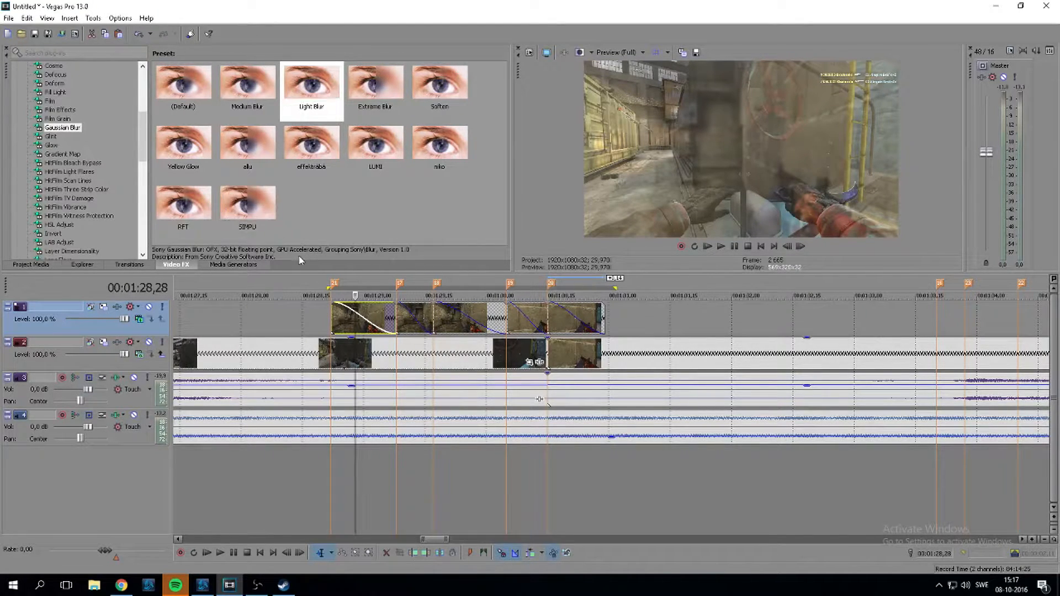
{"action": "key", "text": "ctrl+Left"}
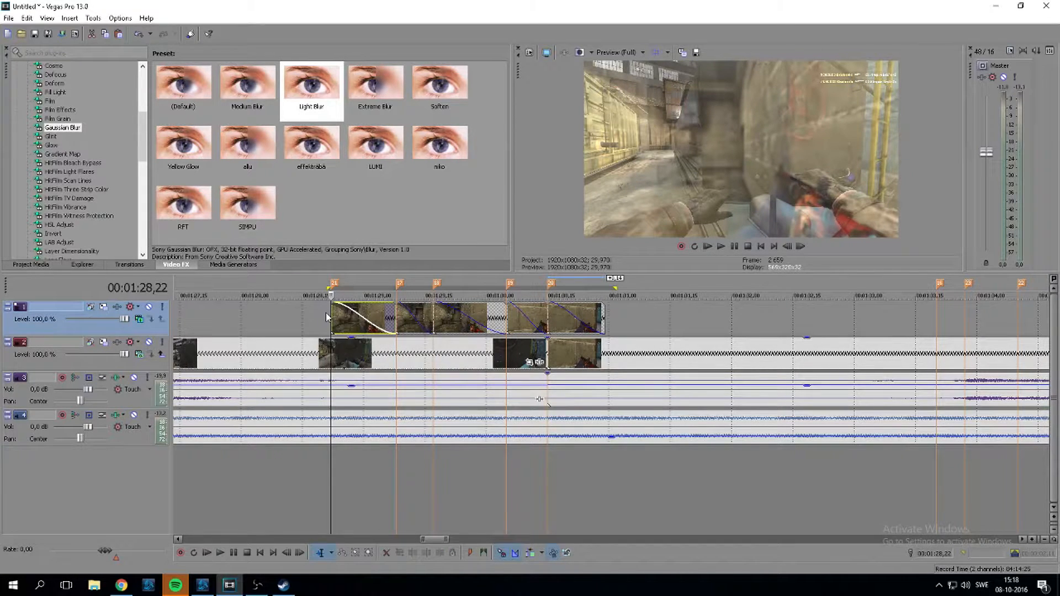
Review the first clip on the lower track around marker 7 at 00:01:13,25 and the timeline surrounding it
{"action": "scroll", "coordinate": [326, 312], "scroll_direction": "down", "scroll_amount": 4}
{"action": "scroll", "coordinate": [309, 320], "scroll_direction": "down", "scroll_amount": 3}
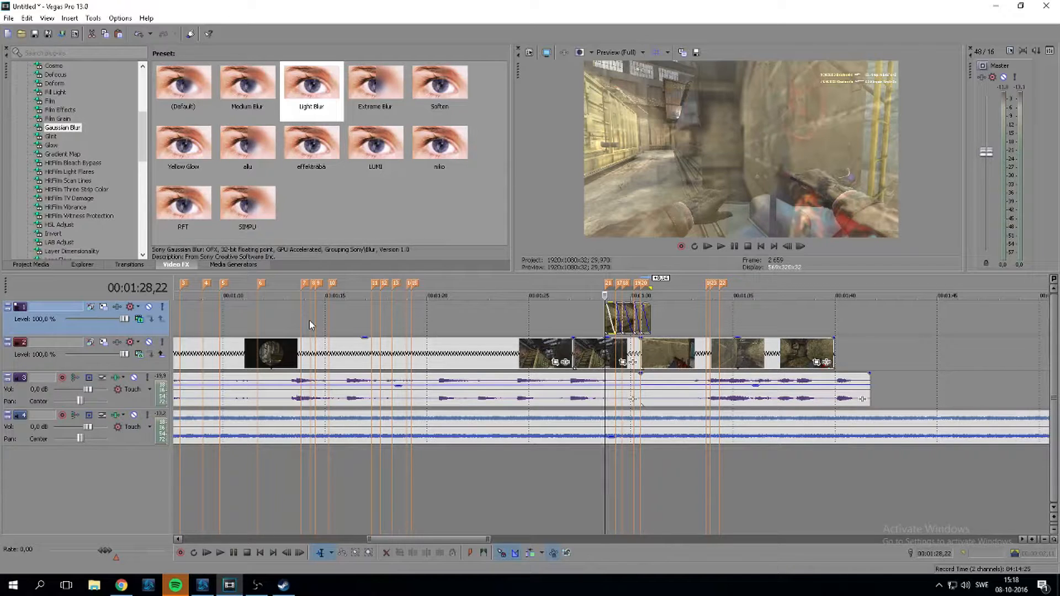
{"action": "left_click", "coordinate": [300, 320]}
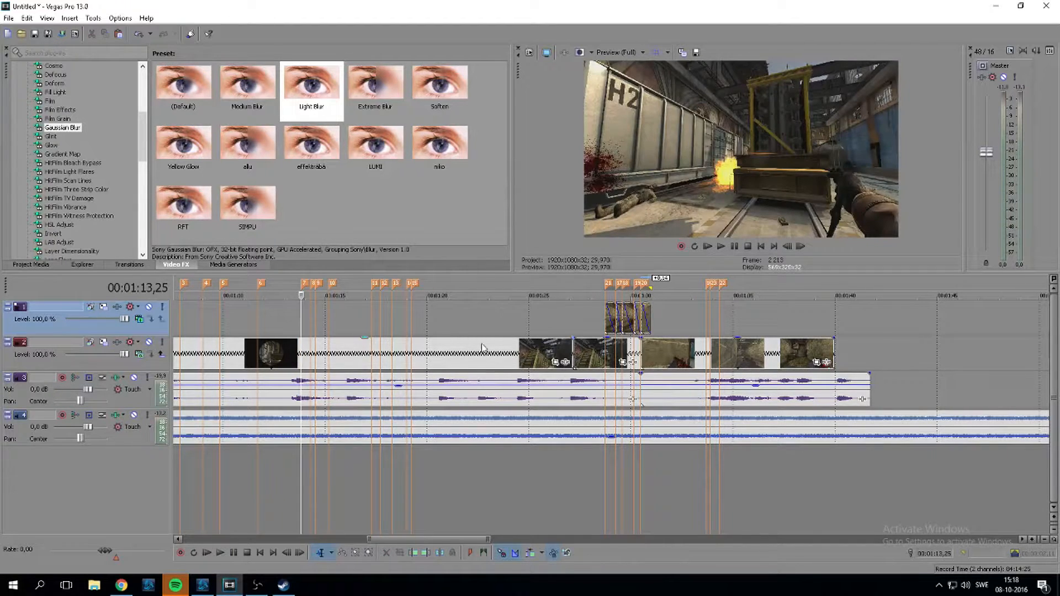
{"action": "scroll", "coordinate": [482, 348], "scroll_direction": "up", "scroll_amount": 3}
{"action": "key", "text": "space"}
{"action": "key", "text": "Right"}
{"action": "key", "text": "Right"}
{"action": "key", "text": "Right"}
{"action": "key", "text": "Right"}
{"action": "key", "text": "Right"}
{"action": "key", "text": "Right"}
{"action": "key", "text": "Right"}
{"action": "key", "text": "Right"}
{"action": "key", "text": "Right"}
{"action": "key", "text": "Right"}
{"action": "key", "text": "Right"}
{"action": "key", "text": "Right"}
{"action": "key", "text": "Right"}
{"action": "key", "text": "Right"}
{"action": "key", "text": "Right"}
{"action": "left_click", "coordinate": [606, 332]}
{"action": "key", "text": "Right"}
{"action": "key", "text": "Right"}
{"action": "scroll", "coordinate": [605, 330], "scroll_direction": "up", "scroll_amount": 1}
{"action": "key", "text": "Left"}
{"action": "key", "text": "Left"}
{"action": "scroll", "coordinate": [358, 338], "scroll_direction": "down", "scroll_amount": 5}
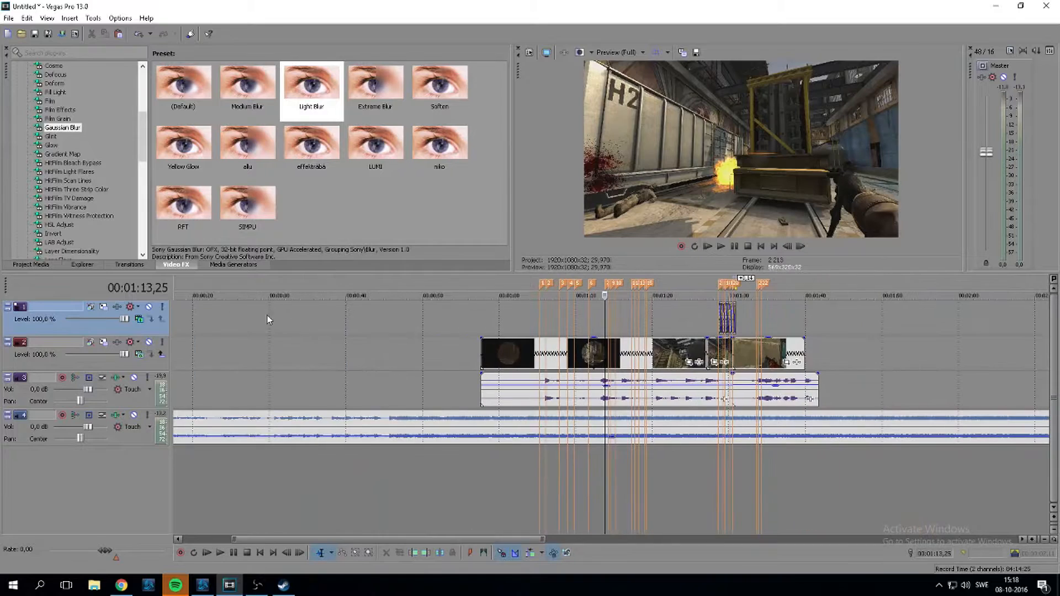
Place the 25,25 MB video from the moe_mag folder on the lower video track at about 00:00:43, before the existing clips
{"action": "left_click", "coordinate": [82, 264]}
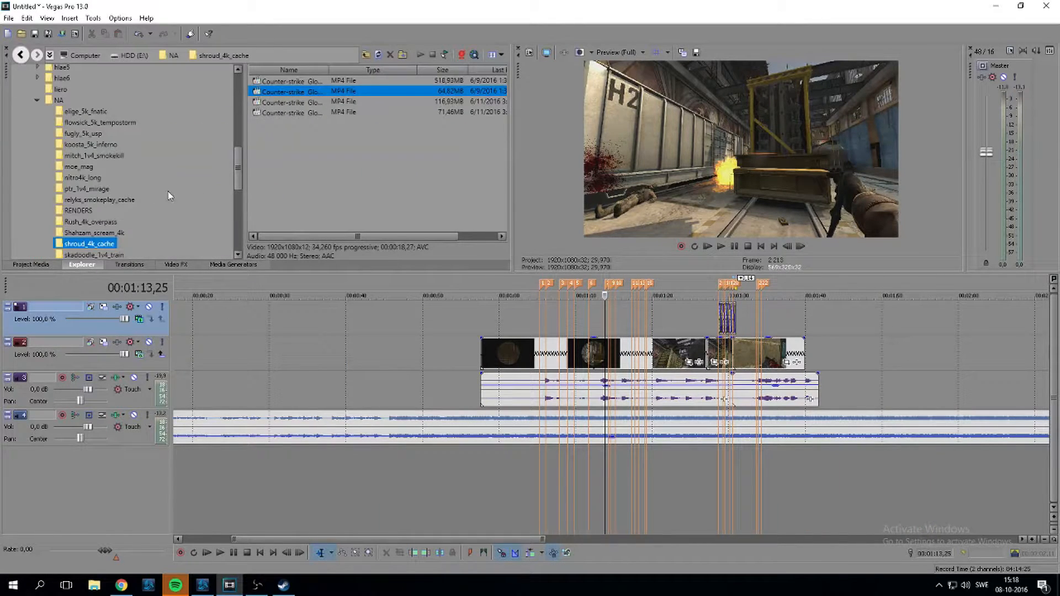
{"action": "scroll", "coordinate": [126, 202], "scroll_direction": "down", "scroll_amount": 1}
{"action": "left_click", "coordinate": [83, 139]}
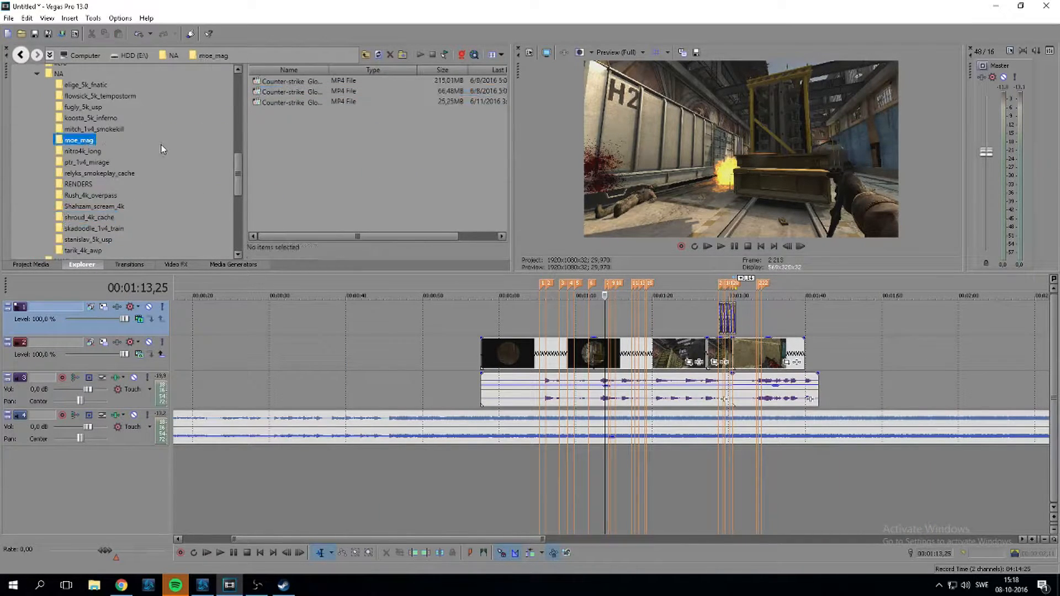
{"action": "left_click", "coordinate": [293, 105]}
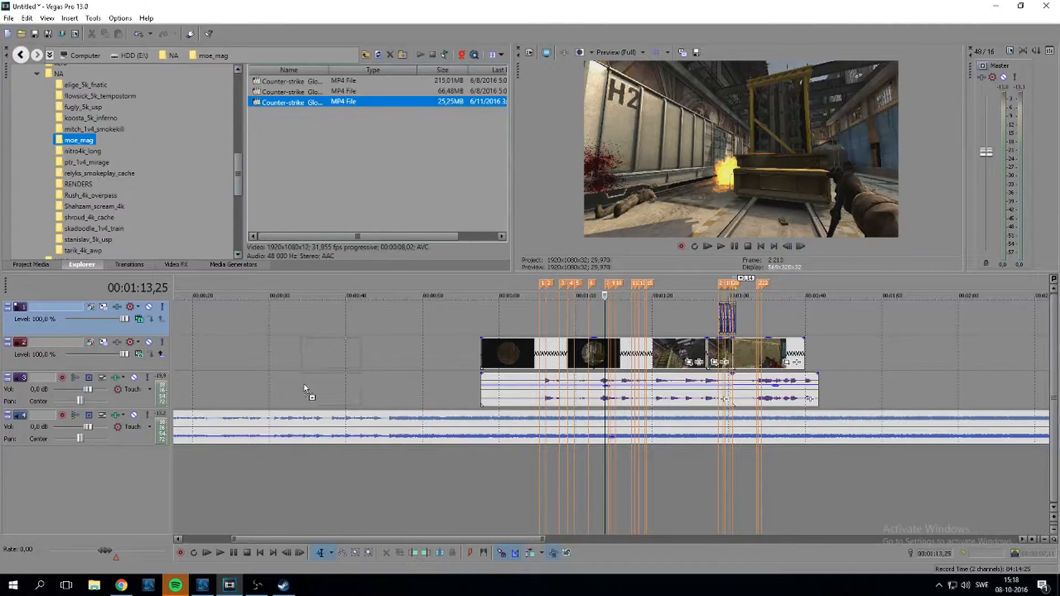
{"action": "left_click_drag", "start_coordinate": [288, 392], "coordinate": [394, 352]}
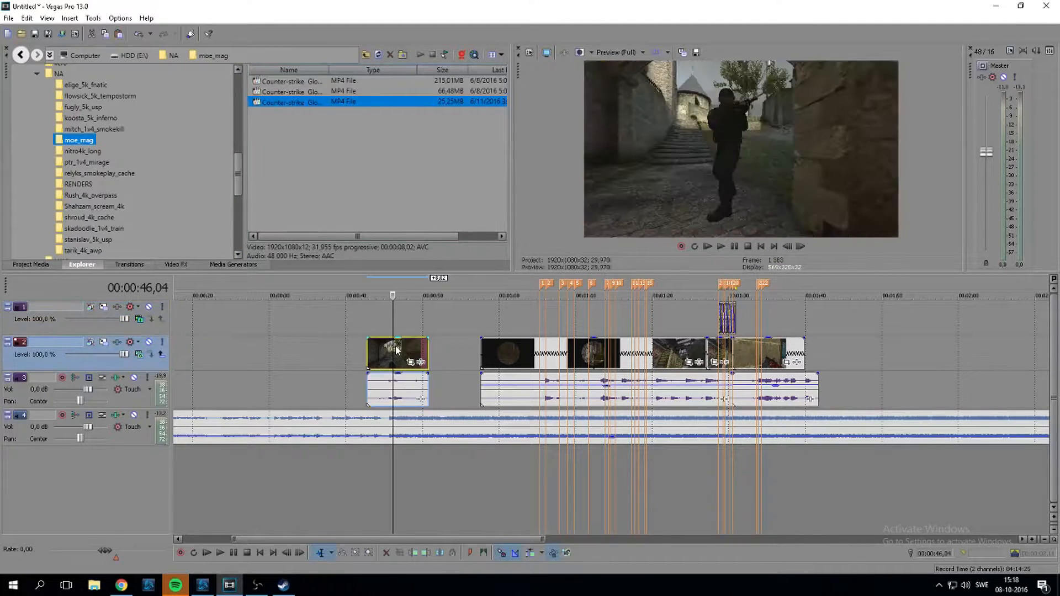
Play the new clip against the music and split it at 00:00:45,23
{"action": "scroll", "coordinate": [419, 343], "scroll_direction": "up", "scroll_amount": 4}
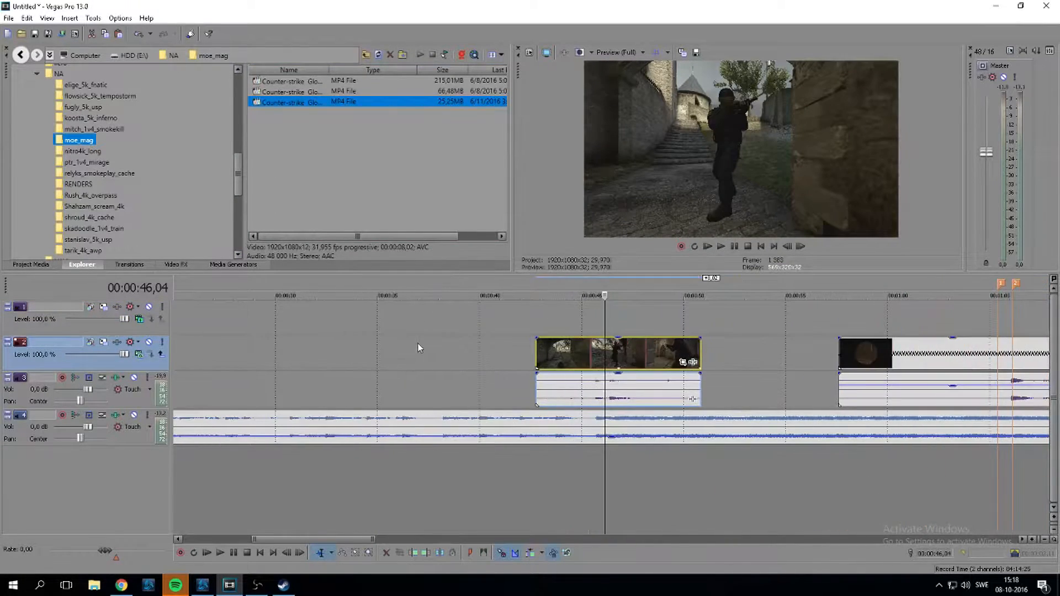
{"action": "left_click", "coordinate": [598, 360]}
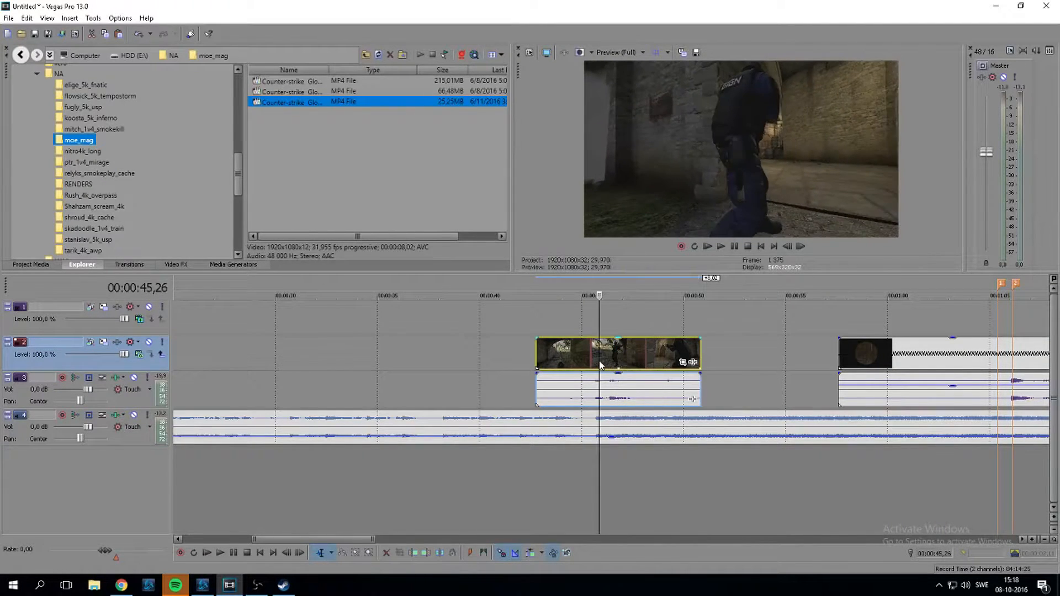
{"action": "key", "text": "space"}
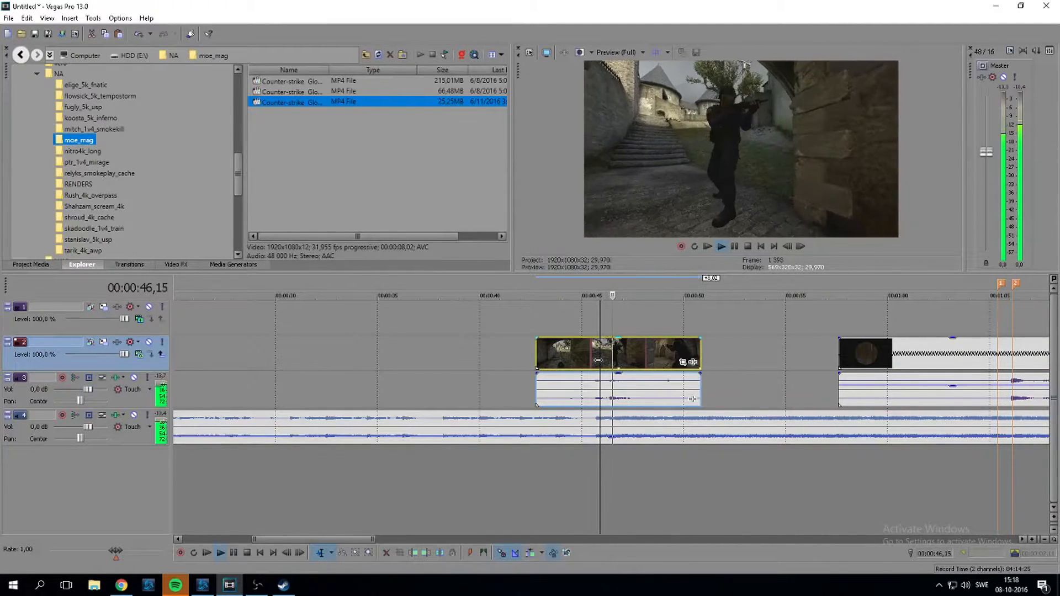
{"action": "key", "text": "space"}
{"action": "left_click", "coordinate": [596, 362]}
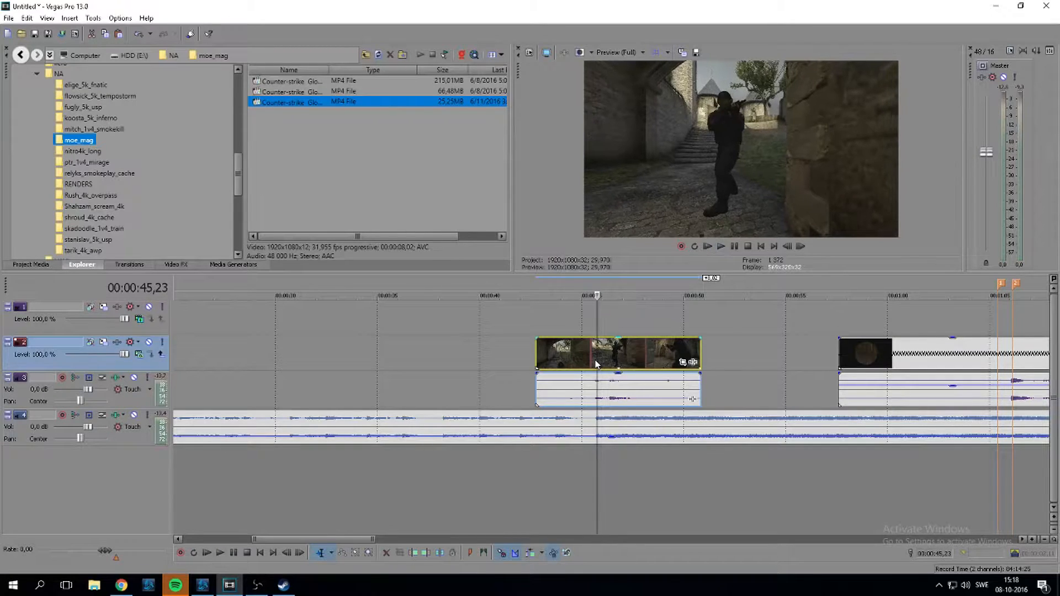
{"action": "key", "text": "s"}
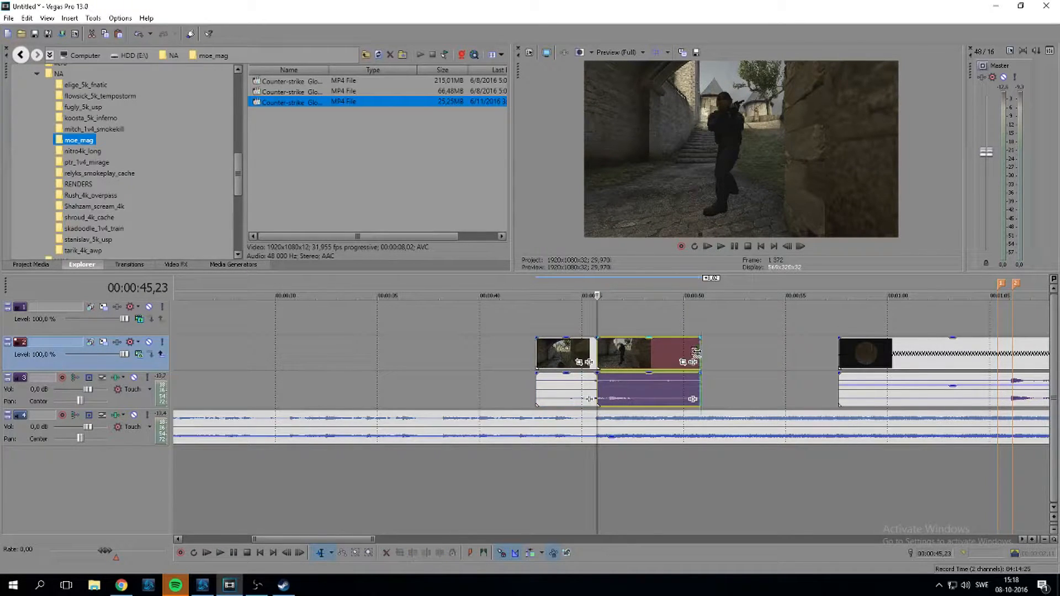
Trim the part after the split to about 1.25 seconds and delete the part before it
{"action": "left_click_drag", "start_coordinate": [696, 352], "coordinate": [622, 352]}
{"action": "left_click", "coordinate": [568, 351]}
{"action": "key", "text": "Delete"}
{"action": "left_click", "coordinate": [600, 353]}
{"action": "scroll", "coordinate": [633, 357], "scroll_direction": "up", "scroll_amount": 2}
{"action": "scroll", "coordinate": [634, 357], "scroll_direction": "up", "scroll_amount": 2}
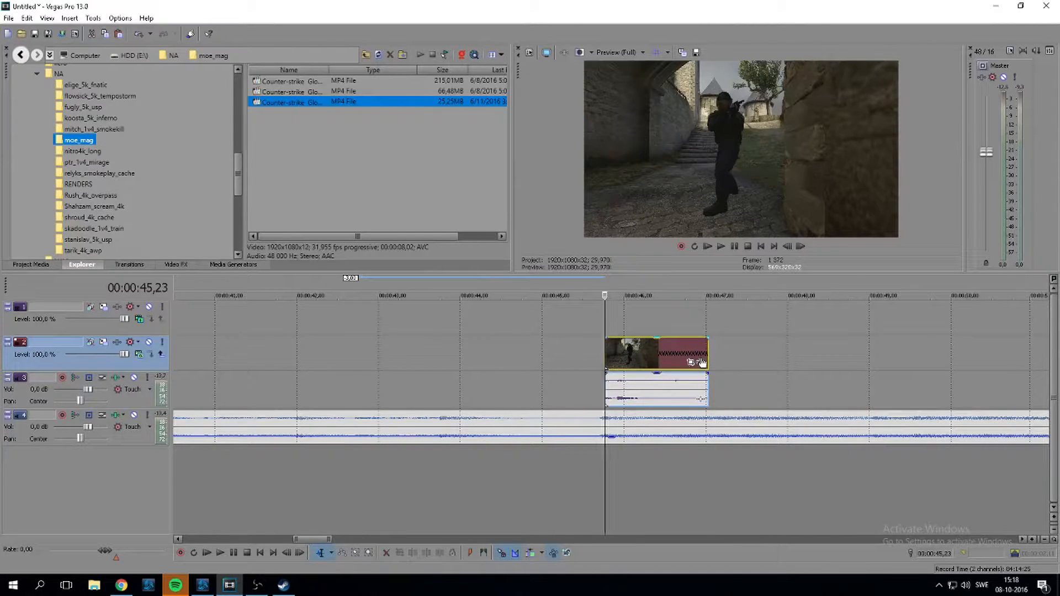
Play the trimmed clip from 00:00:45,23 against the music and delete its audio event
{"action": "key", "text": "space"}
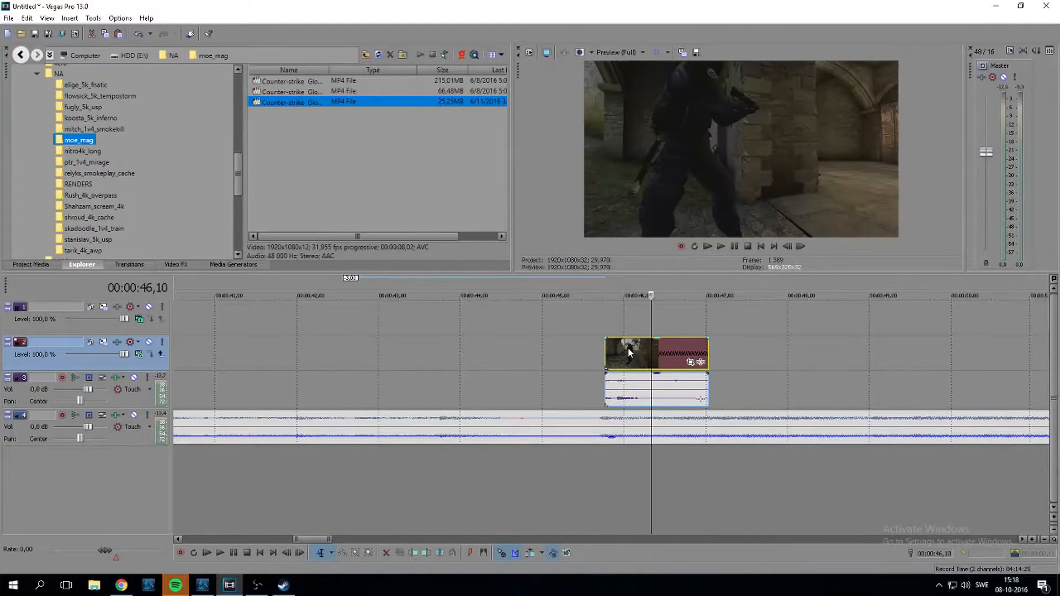
{"action": "left_click", "coordinate": [606, 354]}
{"action": "key", "text": "space"}
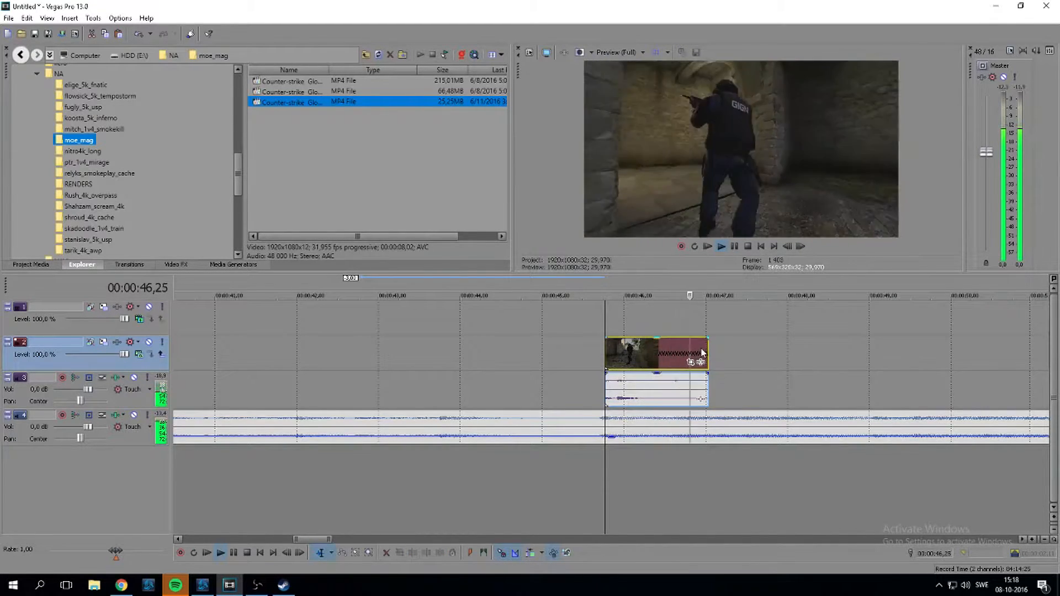
{"action": "key", "text": "space"}
{"action": "left_click", "coordinate": [653, 390]}
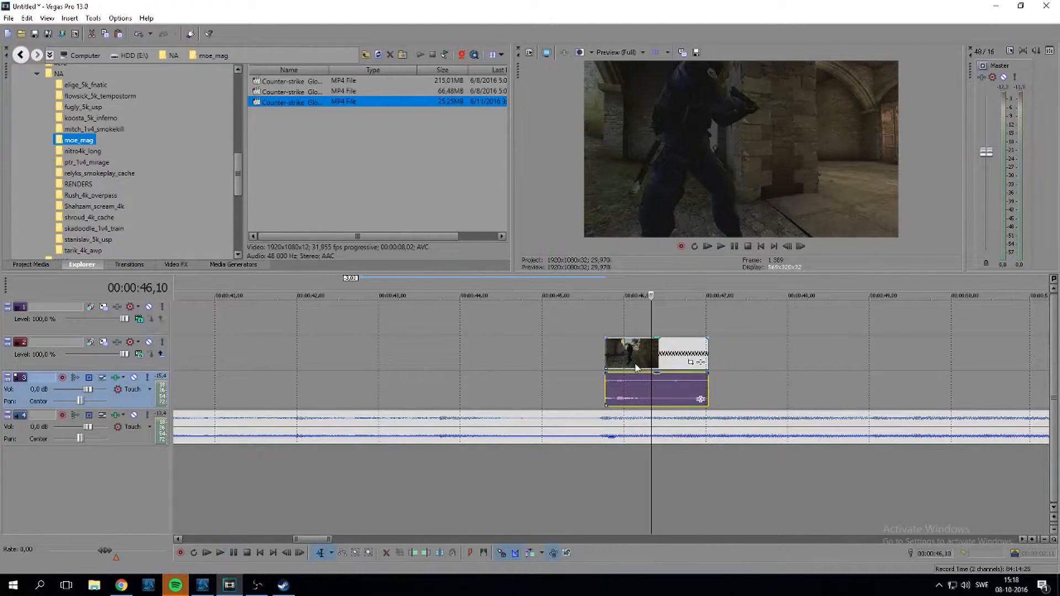
{"action": "key", "text": "Delete"}
Cut the remaining video clip and paste it onto the upper video track at marker 3, 00:01:07,28
{"action": "scroll", "coordinate": [597, 356], "scroll_direction": "down", "scroll_amount": 3}
{"action": "left_click", "coordinate": [596, 350]}
{"action": "scroll", "coordinate": [631, 347], "scroll_direction": "down", "scroll_amount": 2}
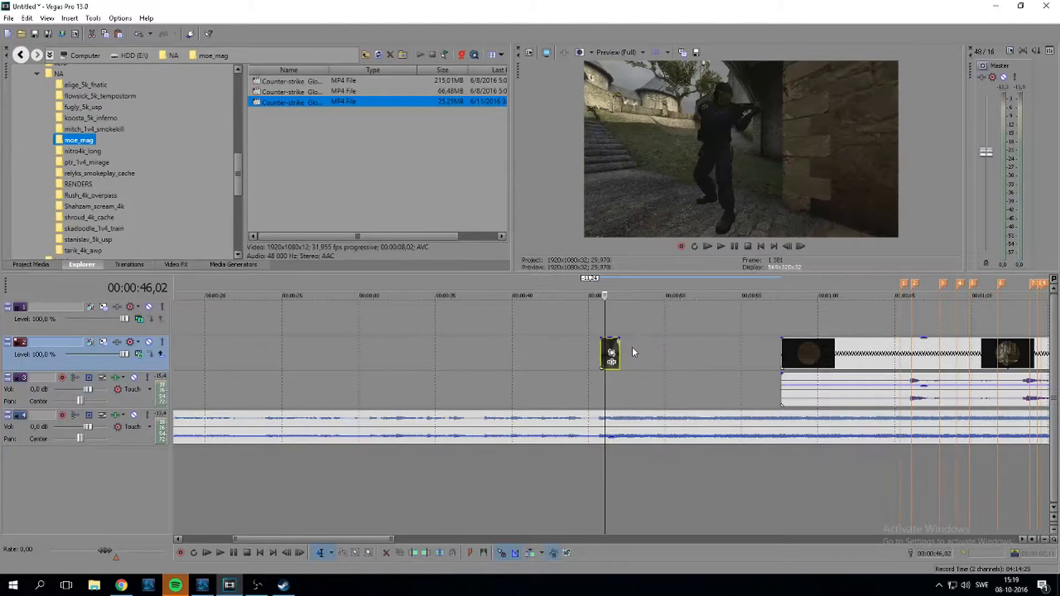
{"action": "key", "text": "Delete"}
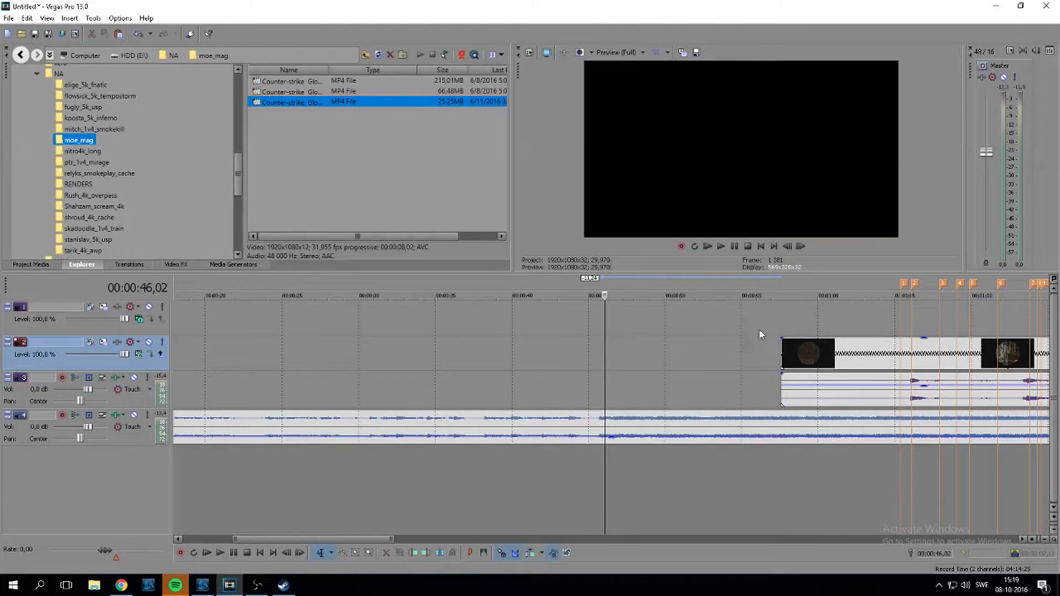
{"action": "left_click", "coordinate": [911, 325]}
{"action": "scroll", "coordinate": [910, 326], "scroll_direction": "up", "scroll_amount": 2}
{"action": "left_click", "coordinate": [681, 323]}
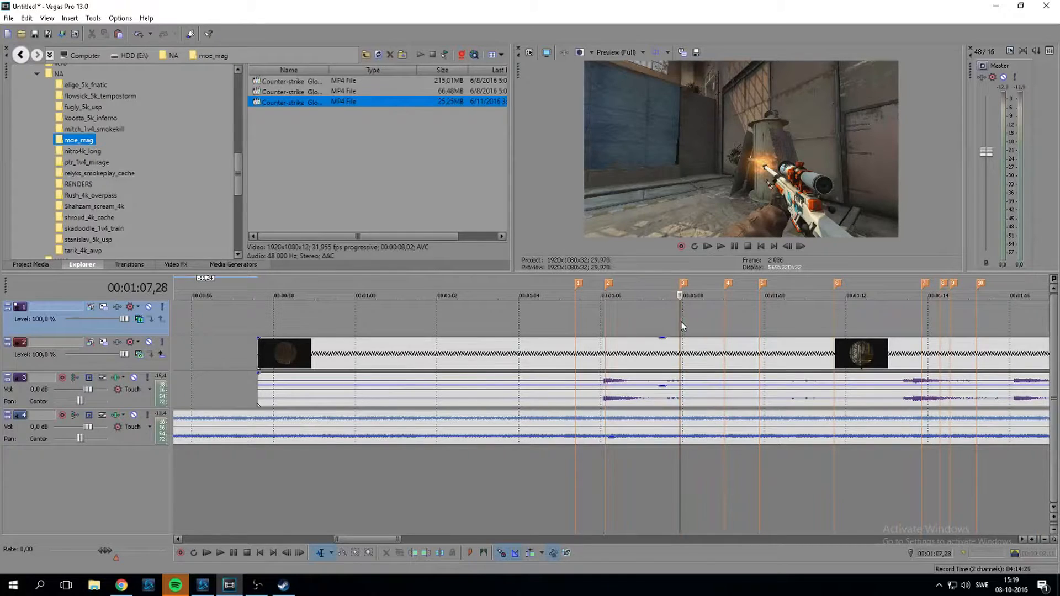
{"action": "scroll", "coordinate": [712, 324], "scroll_direction": "up", "scroll_amount": 2}
{"action": "key", "text": "ctrl+v"}
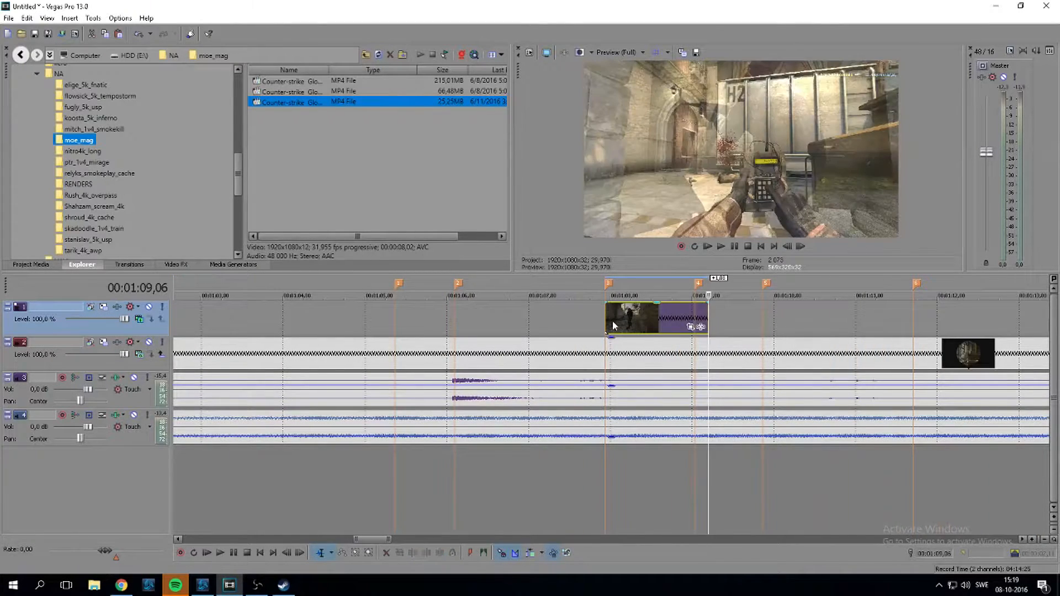
Lengthen the overlay clip on the upper track so it runs from marker 3 to about 00:01:11
{"action": "mouse_move", "coordinate": [705, 321]}
{"action": "left_mouse_down"}
{"action": "mouse_move", "coordinate": [693, 318]}
{"action": "mouse_move", "coordinate": [780, 331]}
{"action": "mouse_move", "coordinate": [614, 314]}
{"action": "left_mouse_up"}
{"action": "left_click_drag", "start_coordinate": [765, 325], "coordinate": [855, 330]}
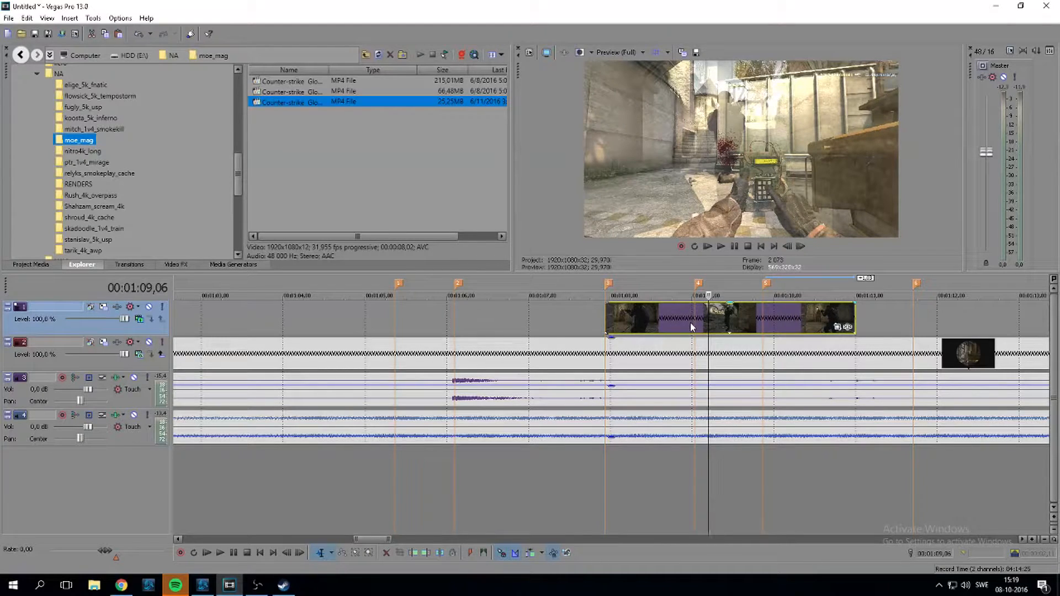
{"action": "left_click_drag", "start_coordinate": [610, 319], "coordinate": [632, 319]}
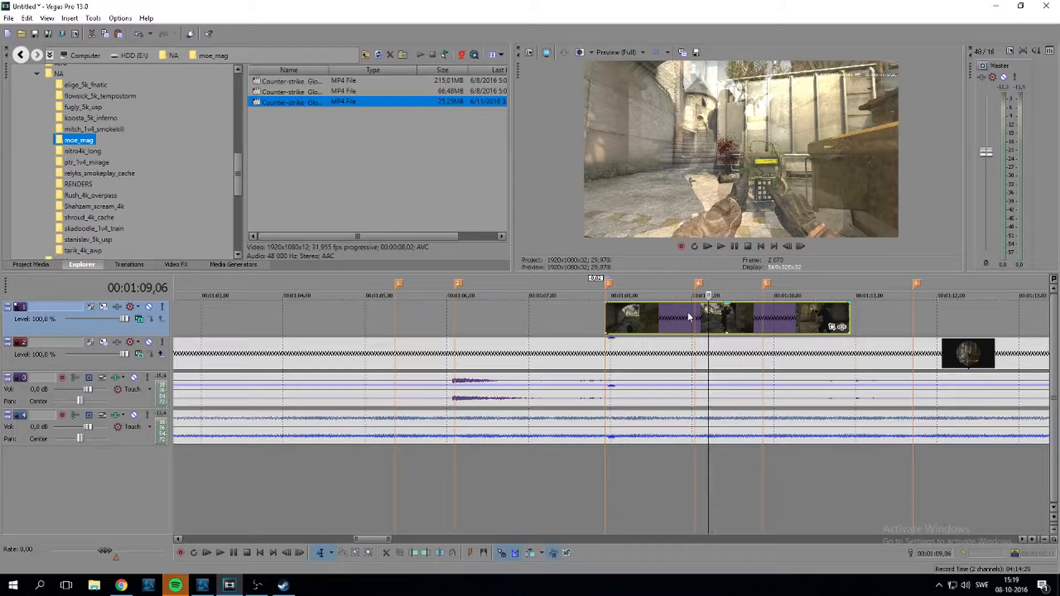
Split the overlay clip at marker 4 (00:01:09,01) and marker 5 (00:01:09,26)
{"action": "left_click", "coordinate": [694, 316]}
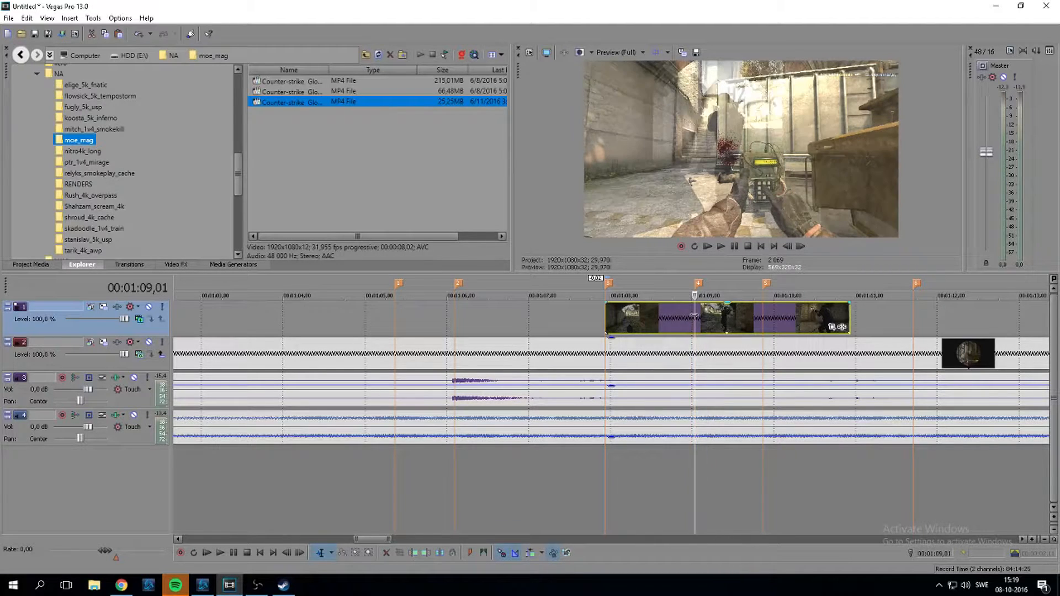
{"action": "key", "text": "s"}
{"action": "left_click", "coordinate": [764, 319]}
{"action": "key", "text": "s"}
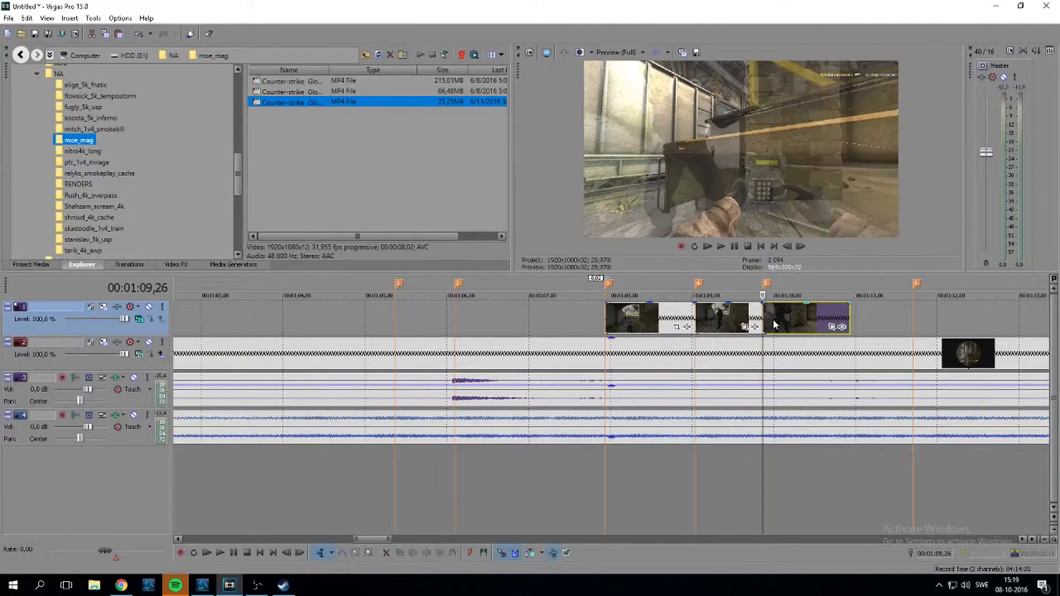
Select all three overlay pieces and give each a fade-out spanning its full length
{"action": "left_click", "coordinate": [768, 324]}
{"action": "left_click", "coordinate": [717, 318], "text": "ctrl"}
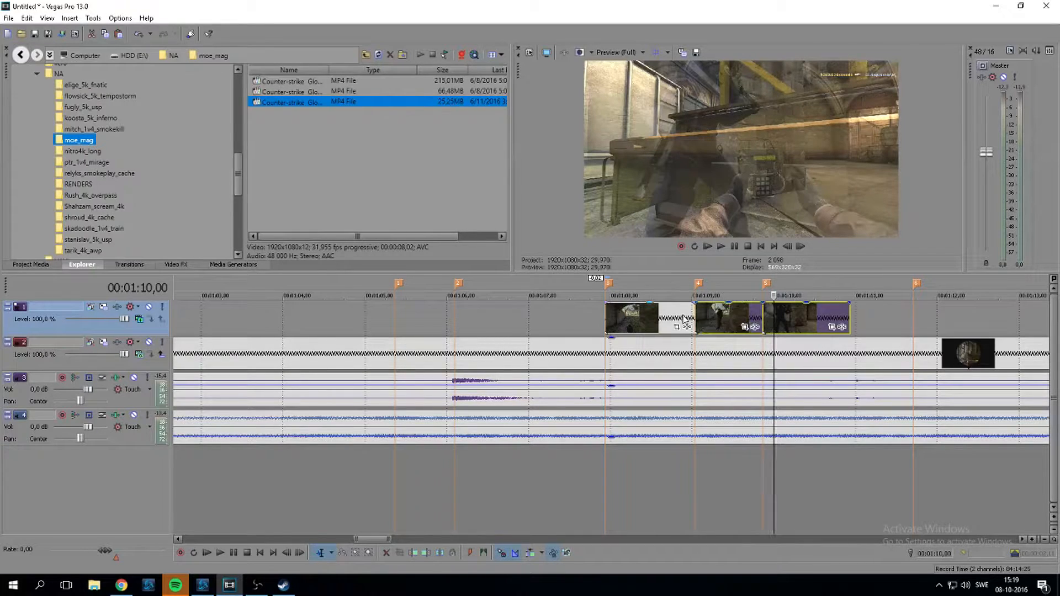
{"action": "left_click", "coordinate": [680, 318], "text": "ctrl"}
{"action": "left_click_drag", "start_coordinate": [694, 302], "coordinate": [607, 304]}
Apply the Gaussian Blur effect with the Medium Blur preset to all three overlay pieces
{"action": "left_click", "coordinate": [626, 320]}
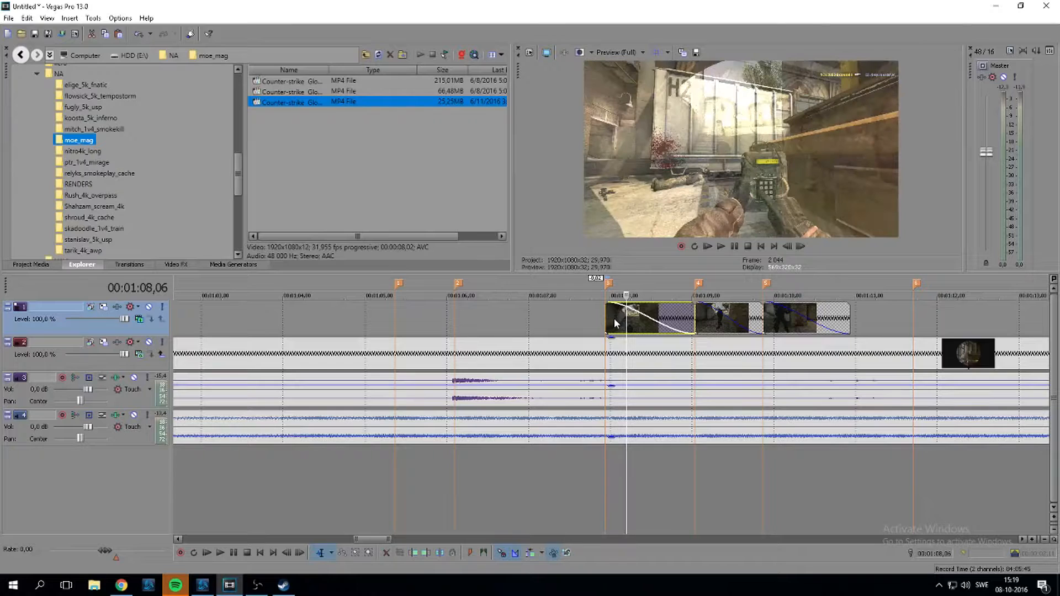
{"action": "left_click", "coordinate": [779, 326], "text": "ctrl"}
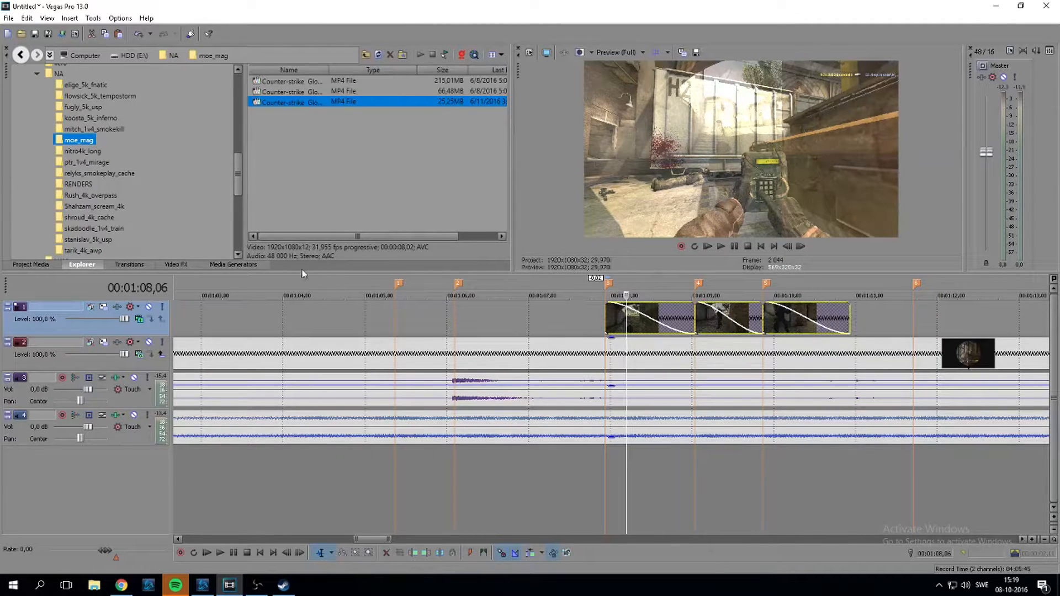
{"action": "left_click", "coordinate": [176, 264]}
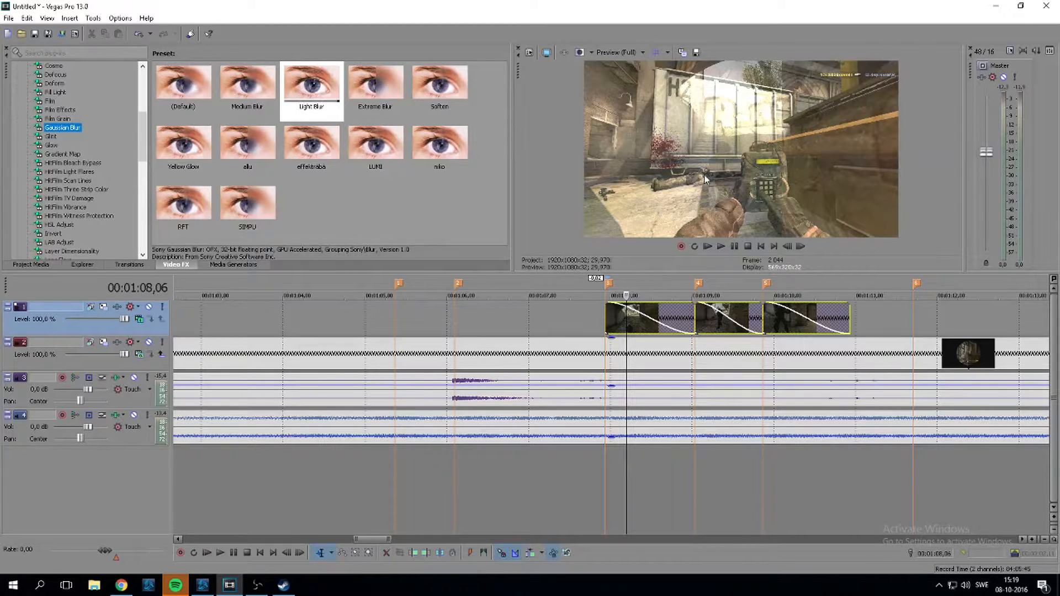
{"action": "left_click", "coordinate": [248, 97]}
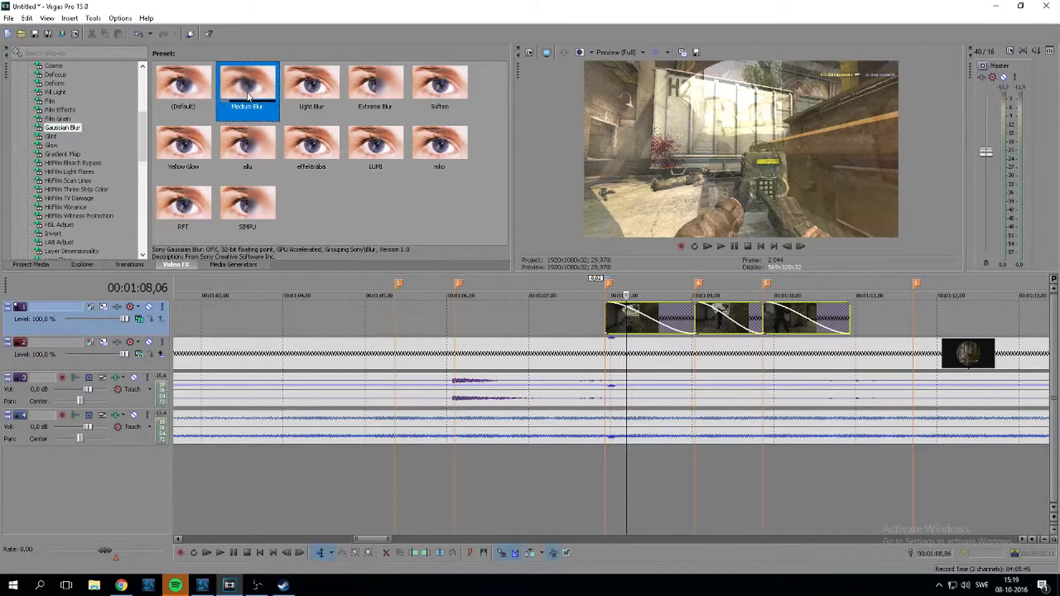
{"action": "left_click_drag", "start_coordinate": [629, 331], "coordinate": [629, 331]}
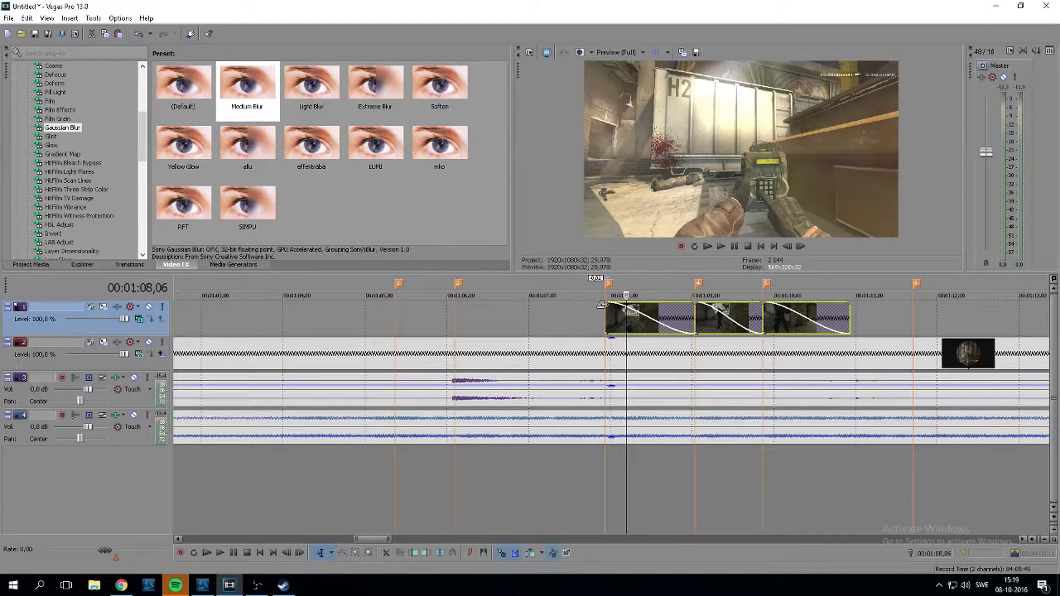
Apply the Looks effect with the LUMI preset to all three overlay pieces and close the effect settings
{"action": "left_click", "coordinate": [606, 320]}
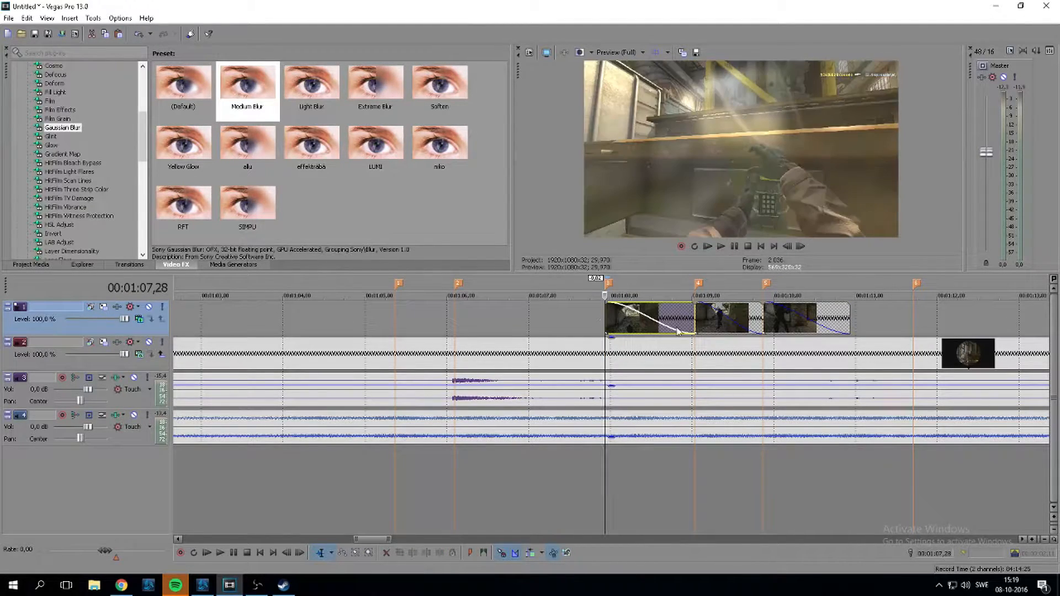
{"action": "left_click", "coordinate": [708, 326], "text": "ctrl"}
{"action": "left_click", "coordinate": [780, 329], "text": "ctrl"}
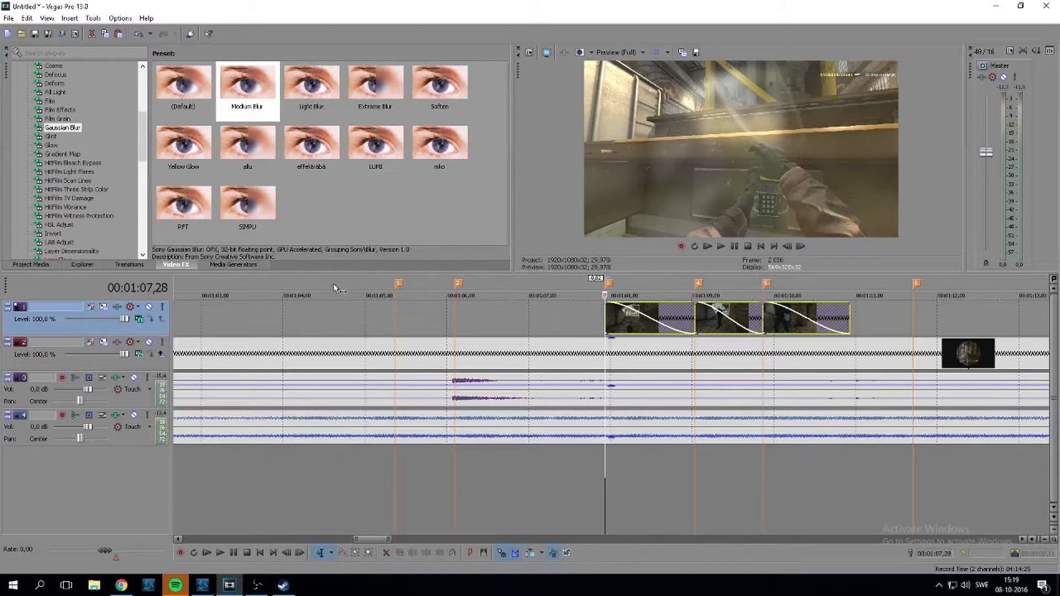
{"action": "scroll", "coordinate": [71, 183], "scroll_direction": "down", "scroll_amount": 4}
{"action": "left_click", "coordinate": [52, 190]}
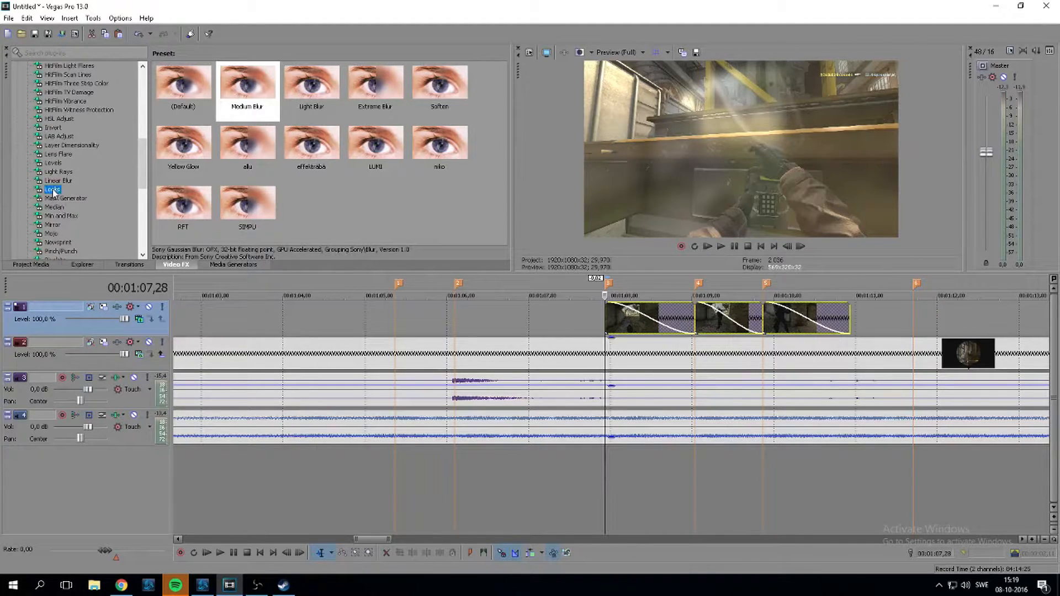
{"action": "left_click_drag", "start_coordinate": [188, 200], "coordinate": [196, 196]}
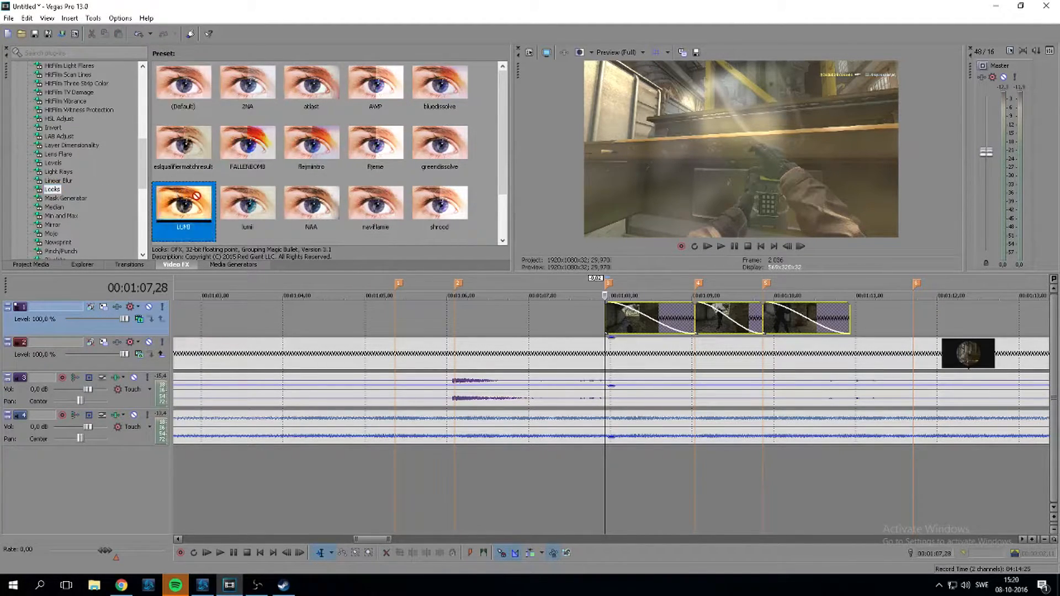
{"action": "left_click_drag", "start_coordinate": [640, 322], "coordinate": [641, 322]}
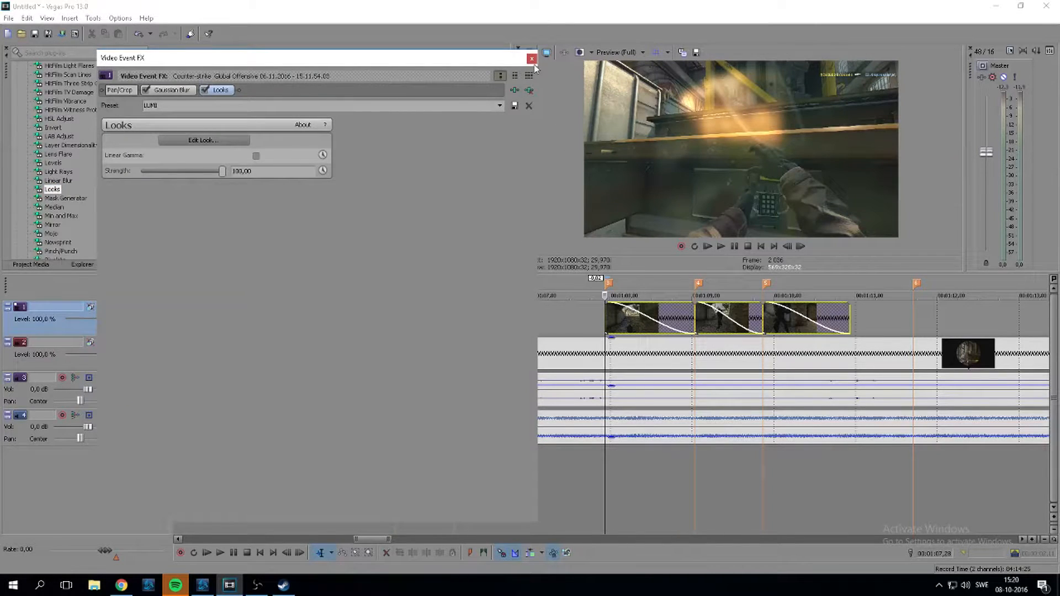
{"action": "left_click", "coordinate": [531, 59]}
Mark the time range from 00:01:07,19 to 00:01:11,01 and preview the three overlay pieces within it
{"action": "left_click", "coordinate": [707, 320]}
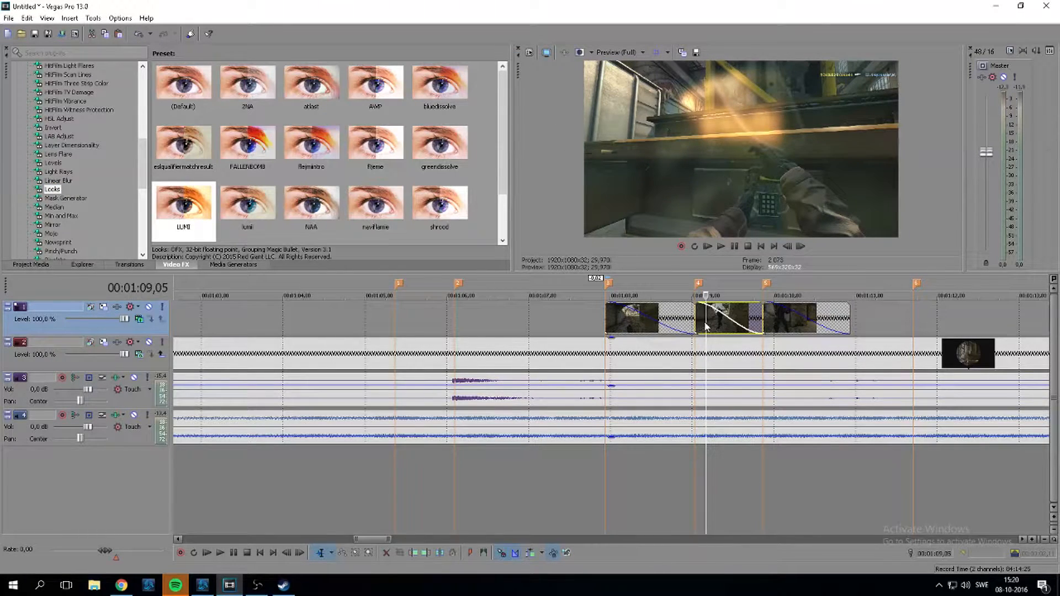
{"action": "left_click", "coordinate": [775, 323]}
{"action": "left_click_drag", "start_coordinate": [857, 310], "coordinate": [580, 298]}
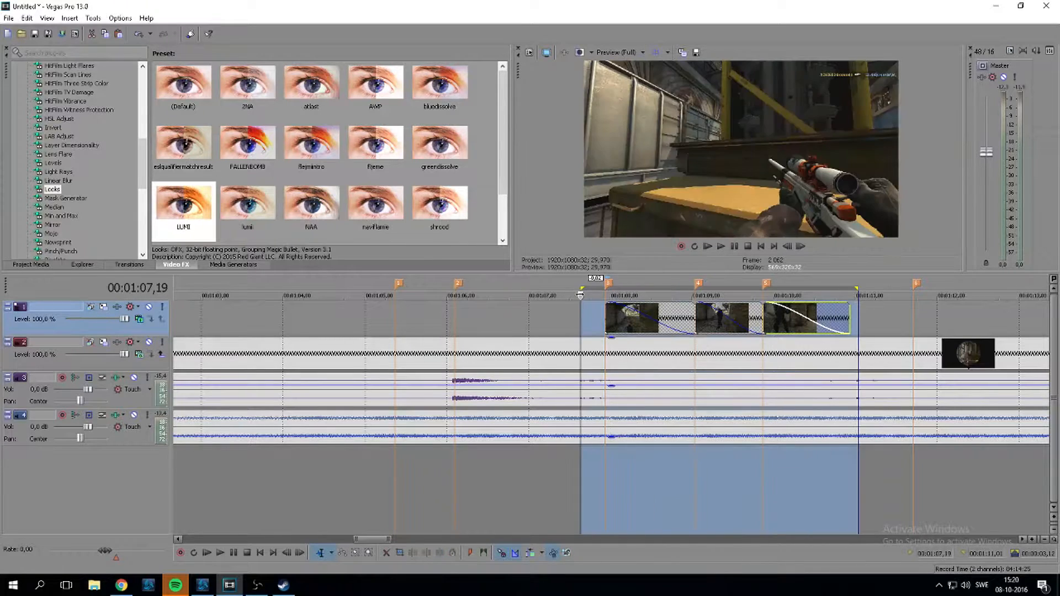
{"action": "left_click", "coordinate": [580, 295]}
{"action": "key", "text": "space"}
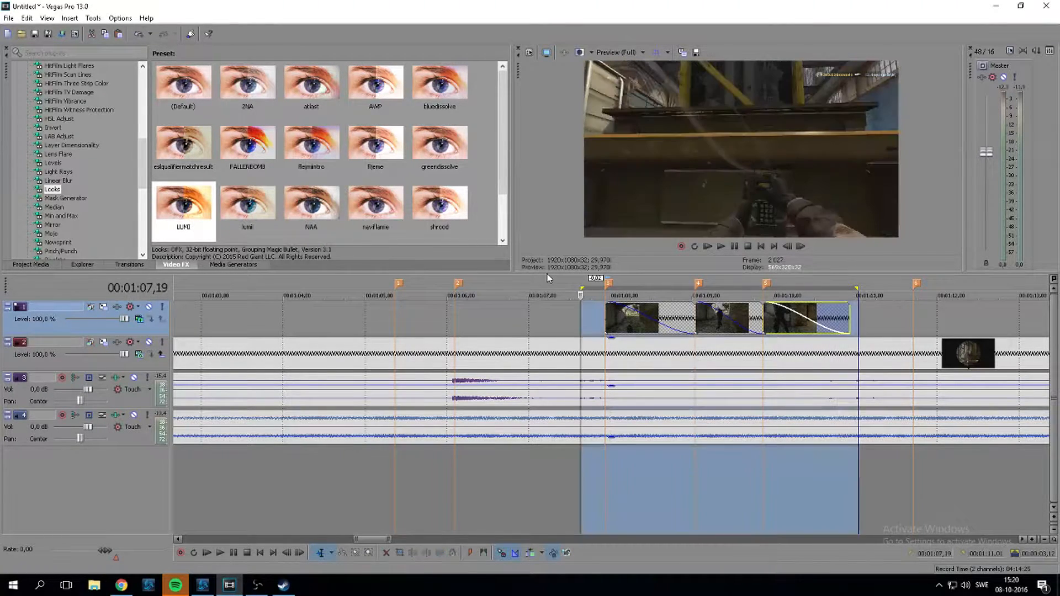
{"action": "key", "text": "space"}
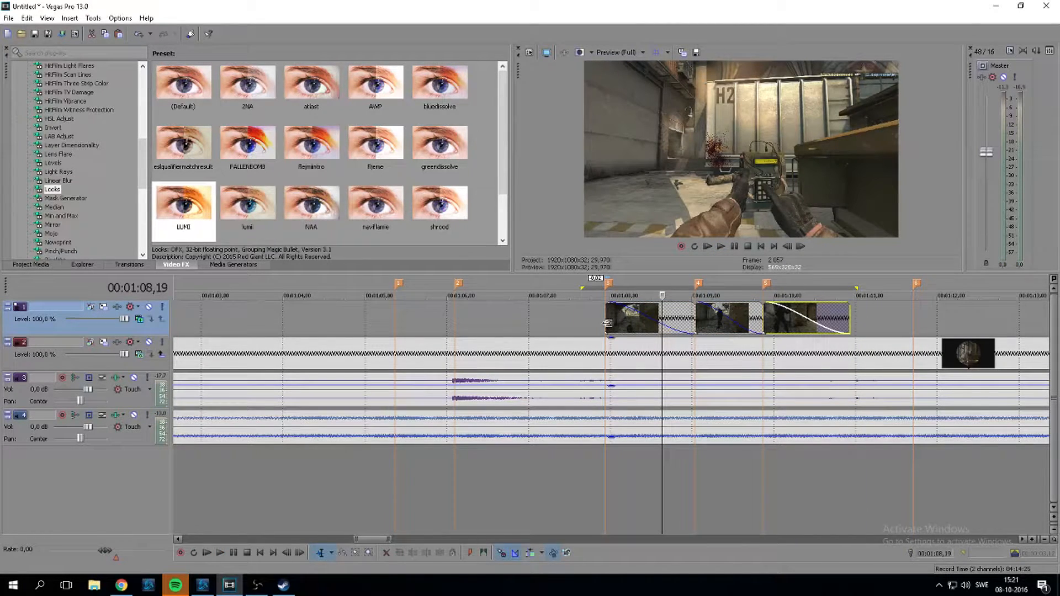
Review the overlay transition from marker 3 in playback and frame by frame, checking each fade against the music
{"action": "left_click", "coordinate": [608, 323]}
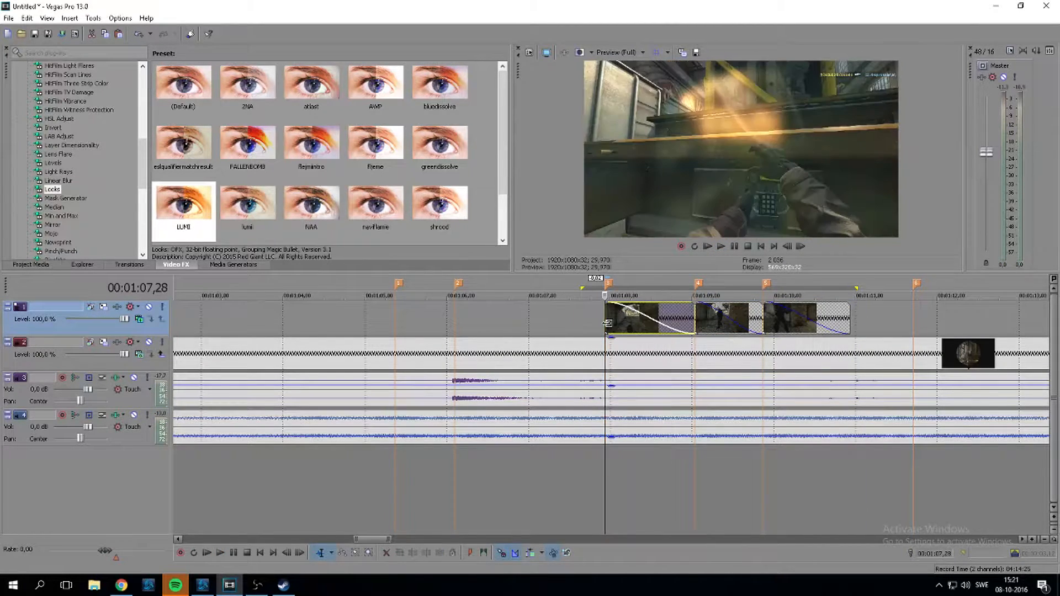
{"action": "key", "text": "space"}
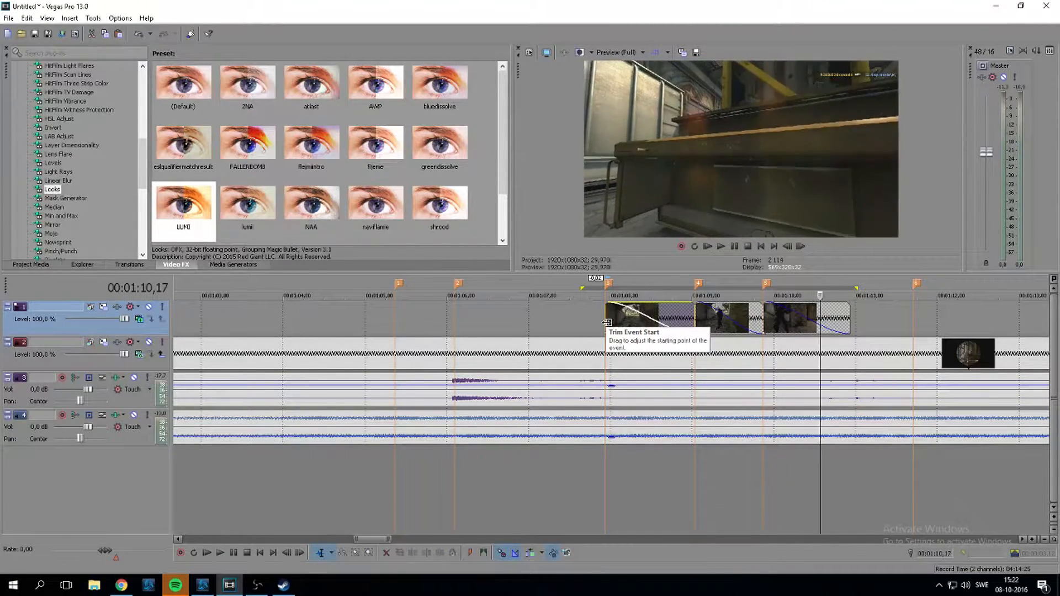
{"action": "key", "text": "Left"}
{"action": "key", "text": "Left"}
{"action": "key", "text": "Left"}
{"action": "key", "text": "Left"}
{"action": "key", "text": "Left"}
{"action": "key", "text": "Left"}
{"action": "key", "text": "Left"}
{"action": "key", "text": "Left"}
{"action": "key", "text": "Left"}
{"action": "key", "text": "Left"}
{"action": "key", "text": "Left"}
{"action": "key", "text": "Left"}
{"action": "key", "text": "Left"}
{"action": "key", "text": "Left"}
{"action": "key", "text": "Left"}
{"action": "key", "text": "Left"}
{"action": "key", "text": "Left"}
{"action": "key", "text": "Left"}
{"action": "key", "text": "Left"}
{"action": "key", "text": "Left"}
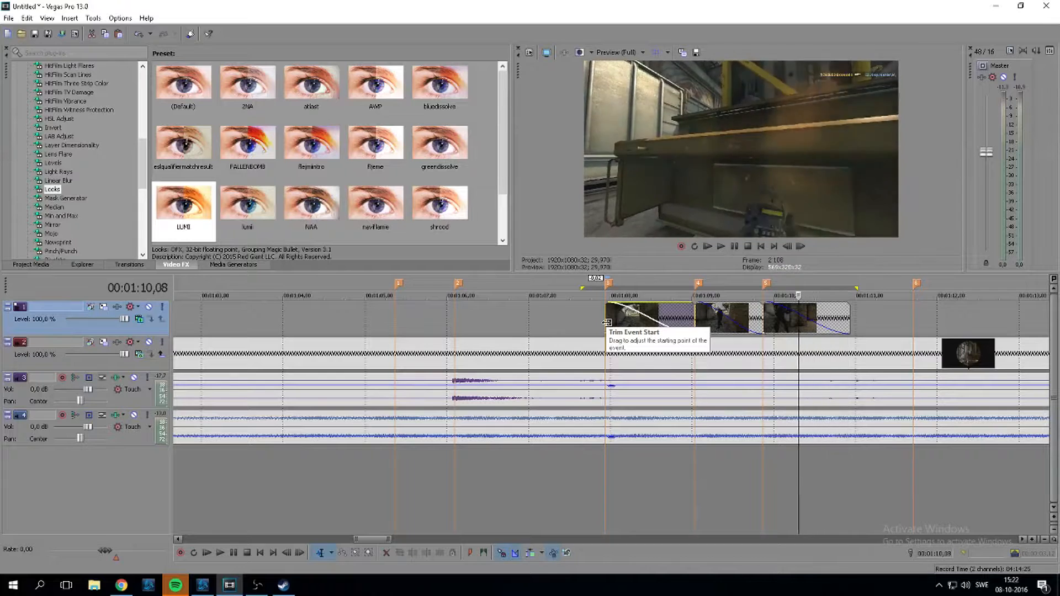
{"action": "key", "text": "Left"}
{"action": "key", "text": "Left"}
{"action": "key", "text": "Left"}
{"action": "key", "text": "Left"}
{"action": "key", "text": "Left"}
{"action": "key", "text": "Left"}
{"action": "key", "text": "Left"}
{"action": "key", "text": "Left"}
{"action": "key", "text": "Left"}
{"action": "key", "text": "Left"}
{"action": "key", "text": "Left"}
{"action": "key", "text": "Left"}
{"action": "key", "text": "Left"}
{"action": "key", "text": "Left"}
{"action": "key", "text": "Left"}
{"action": "key", "text": "Left"}
{"action": "key", "text": "Left"}
{"action": "key", "text": "Left"}
{"action": "key", "text": "Left"}
{"action": "key", "text": "Left"}
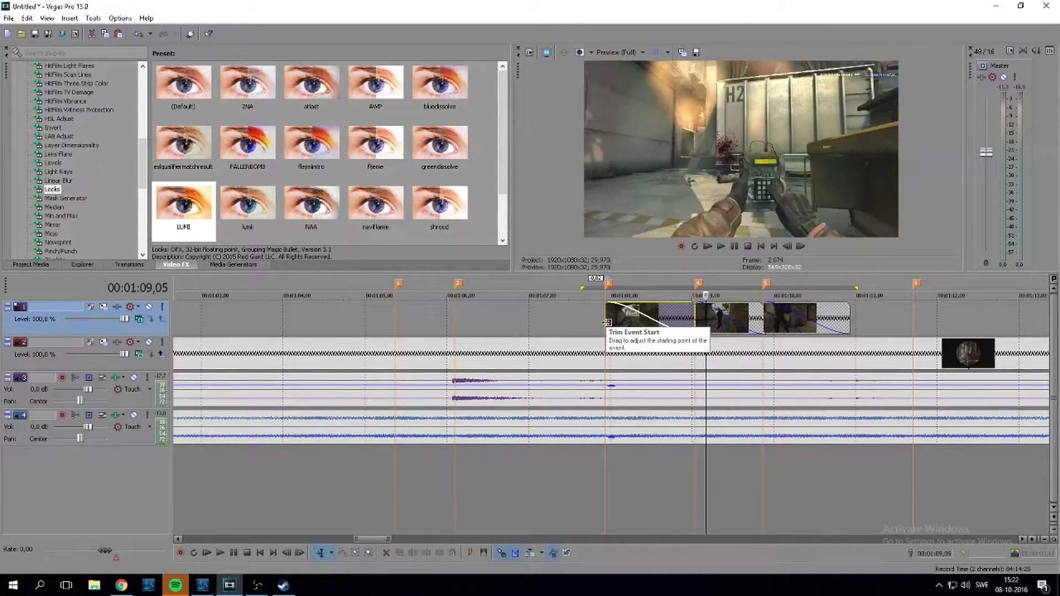
{"action": "key", "text": "Left"}
{"action": "key", "text": "Left"}
{"action": "key", "text": "Left"}
{"action": "key", "text": "Left"}
{"action": "key", "text": "Left"}
{"action": "key", "text": "Left"}
{"action": "key", "text": "Left"}
{"action": "key", "text": "Left"}
{"action": "key", "text": "Left"}
{"action": "key", "text": "Left"}
{"action": "key", "text": "Left"}
{"action": "key", "text": "Left"}
{"action": "key", "text": "Left"}
{"action": "key", "text": "Left"}
{"action": "key", "text": "Left"}
{"action": "key", "text": "Left"}
{"action": "key", "text": "Left"}
{"action": "key", "text": "Left"}
{"action": "key", "text": "Left"}
{"action": "key", "text": "Left"}
{"action": "key", "text": "space"}
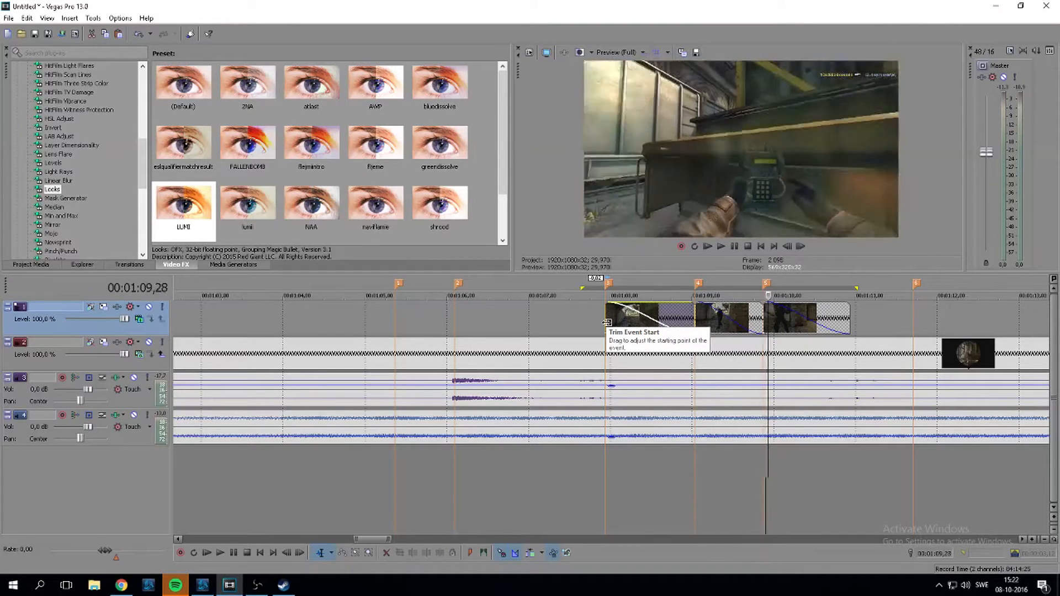
{"action": "key", "text": "Return"}
{"action": "key", "text": "Left"}
{"action": "key", "text": "Left"}
{"action": "key", "text": "Left"}
{"action": "key", "text": "Left"}
{"action": "key", "text": "Left"}
{"action": "key", "text": "Left"}
{"action": "key", "text": "Left"}
{"action": "key", "text": "Left"}
{"action": "key", "text": "Left"}
{"action": "key", "text": "Left"}
{"action": "key", "text": "Left"}
{"action": "key", "text": "Left"}
{"action": "key", "text": "Left"}
{"action": "key", "text": "Left"}
{"action": "key", "text": "Left"}
{"action": "key", "text": "Left"}
{"action": "key", "text": "Left"}
{"action": "key", "text": "Left"}
{"action": "key", "text": "Left"}
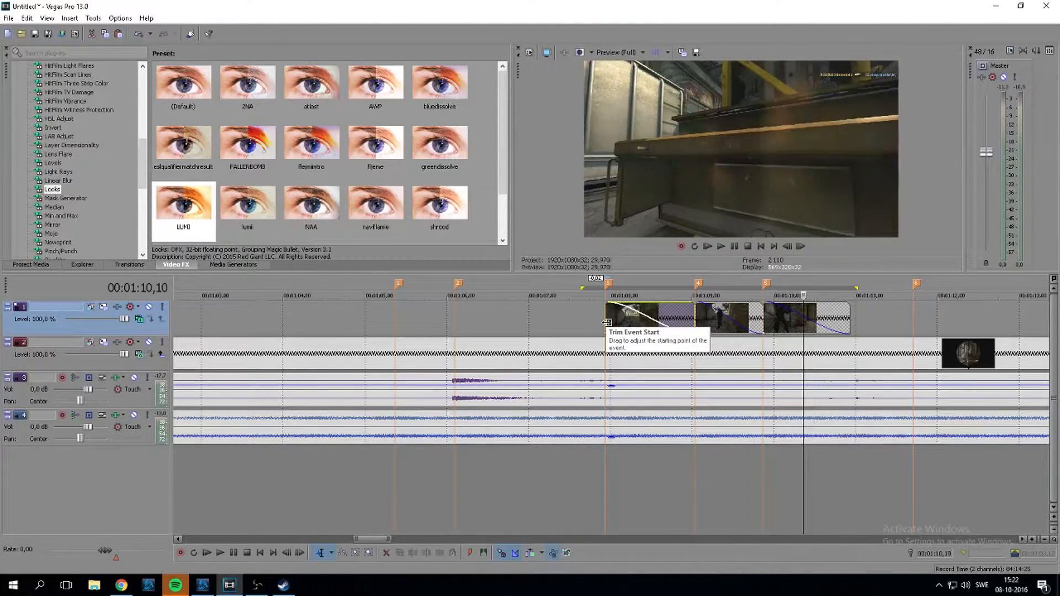
Mark the range from just before marker 3 to about 00:01:11 and play the overlay transition once more
{"action": "left_click_drag", "start_coordinate": [591, 316], "coordinate": [863, 319]}
{"action": "key", "text": "space"}
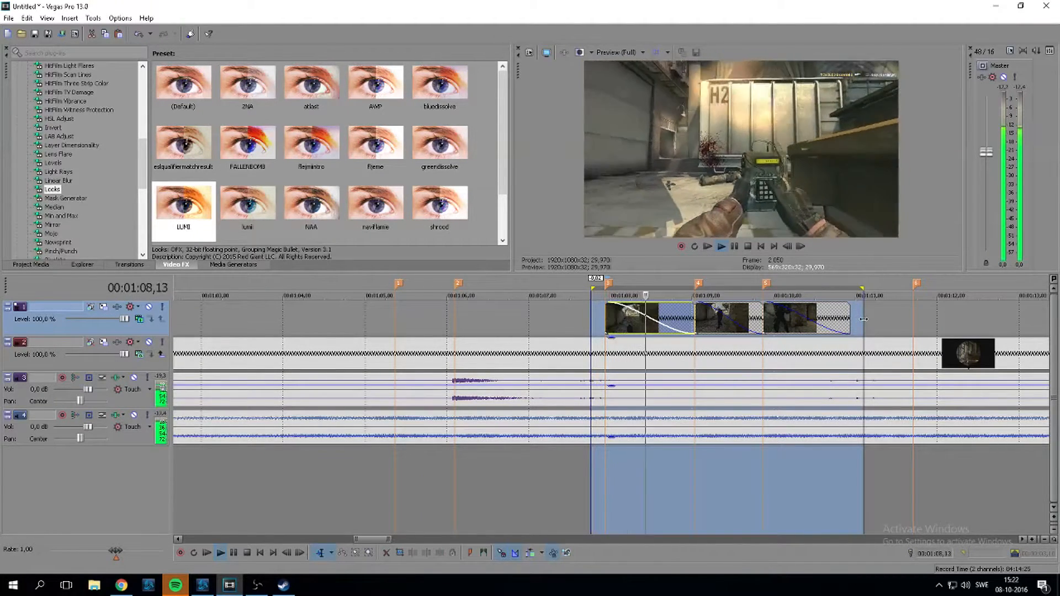
{"action": "scroll", "coordinate": [819, 296], "scroll_direction": "down", "scroll_amount": 1}
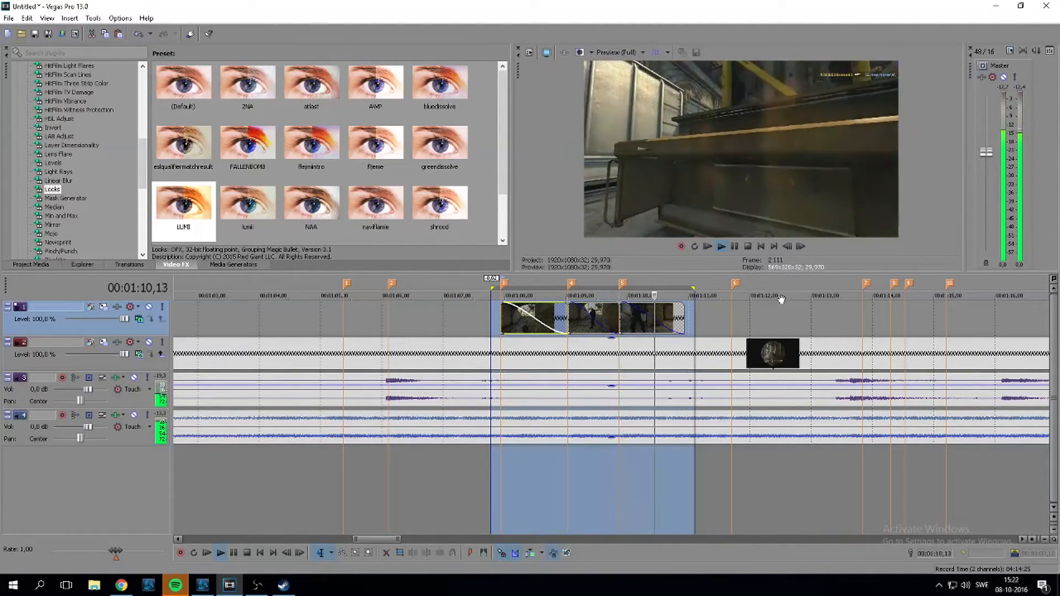
{"action": "left_click", "coordinate": [711, 311]}
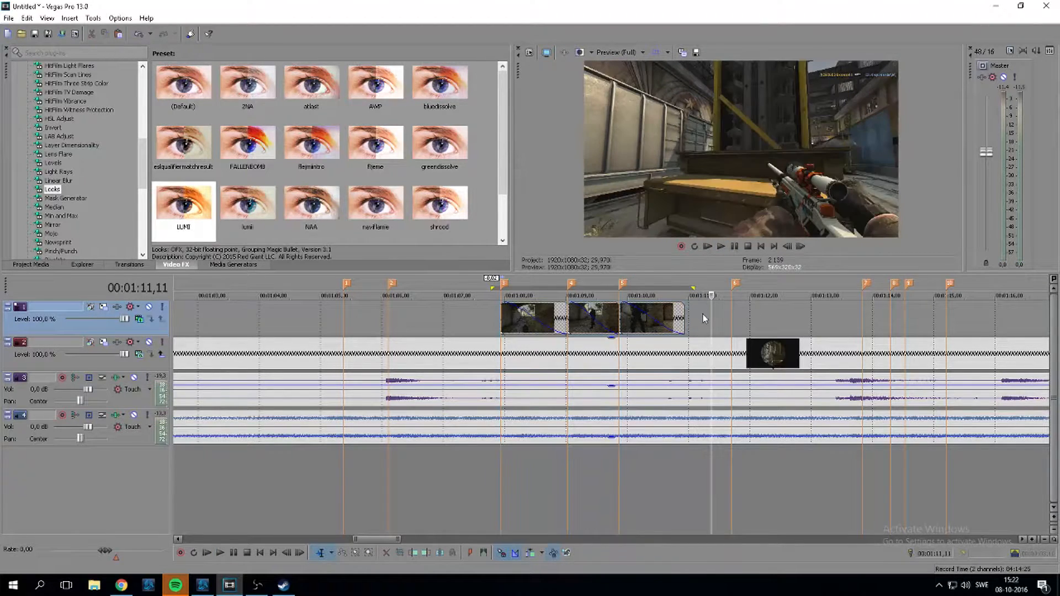
Play the main footage around marker 24 and split its clip at that marker, at 00:01:32,11
{"action": "scroll", "coordinate": [701, 313], "scroll_direction": "down", "scroll_amount": 1}
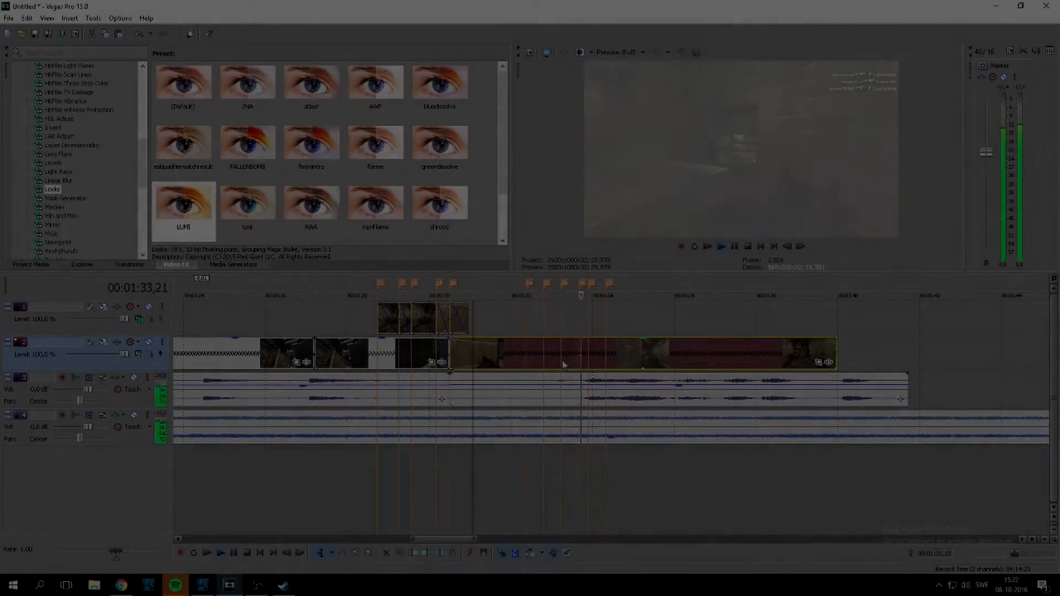
{"action": "key", "text": "space"}
{"action": "left_click", "coordinate": [563, 361]}
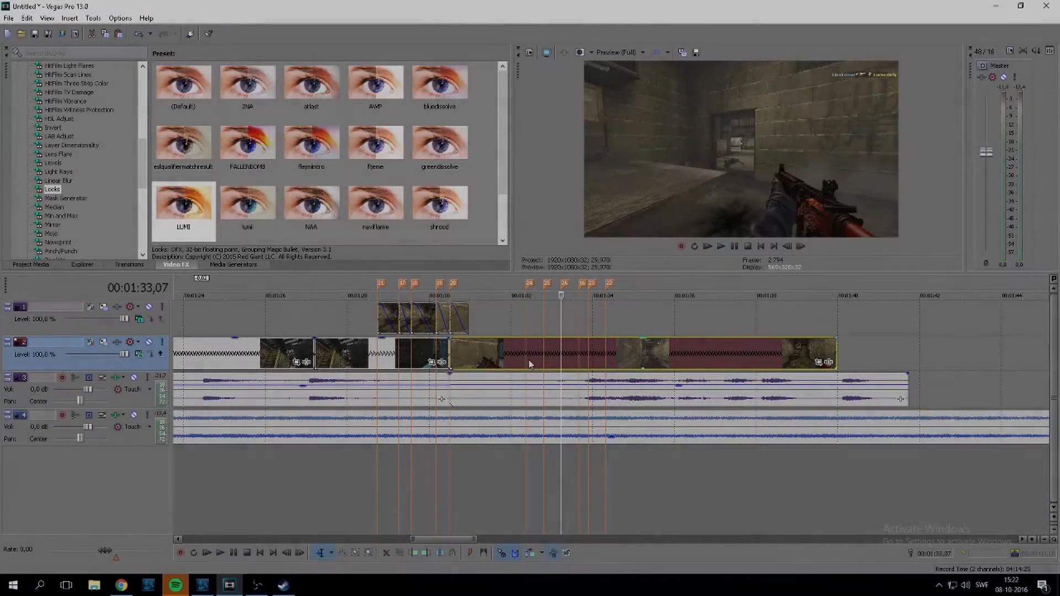
{"action": "left_click", "coordinate": [528, 360]}
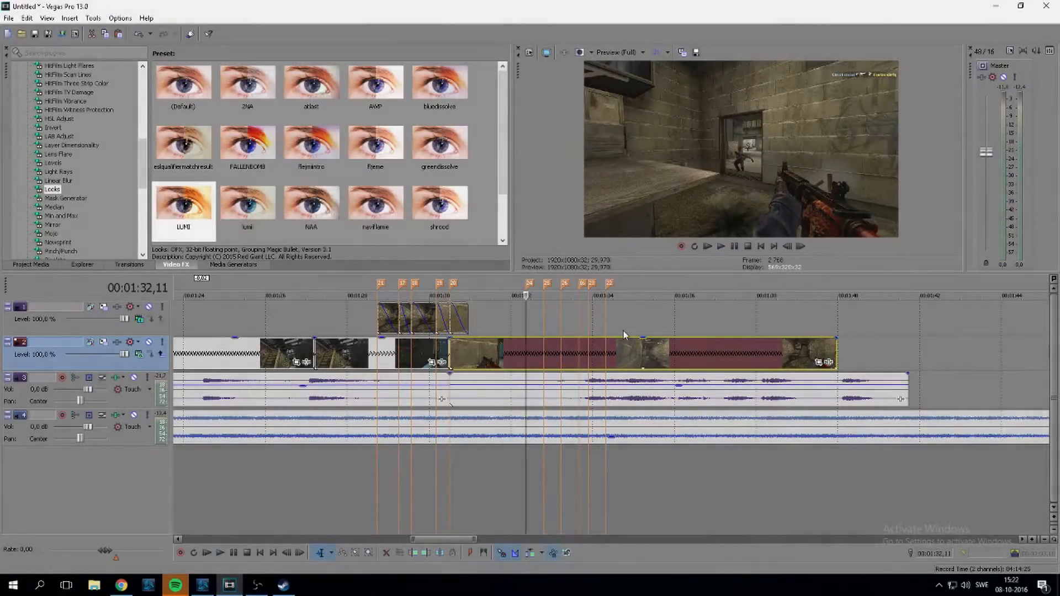
{"action": "key", "text": "space"}
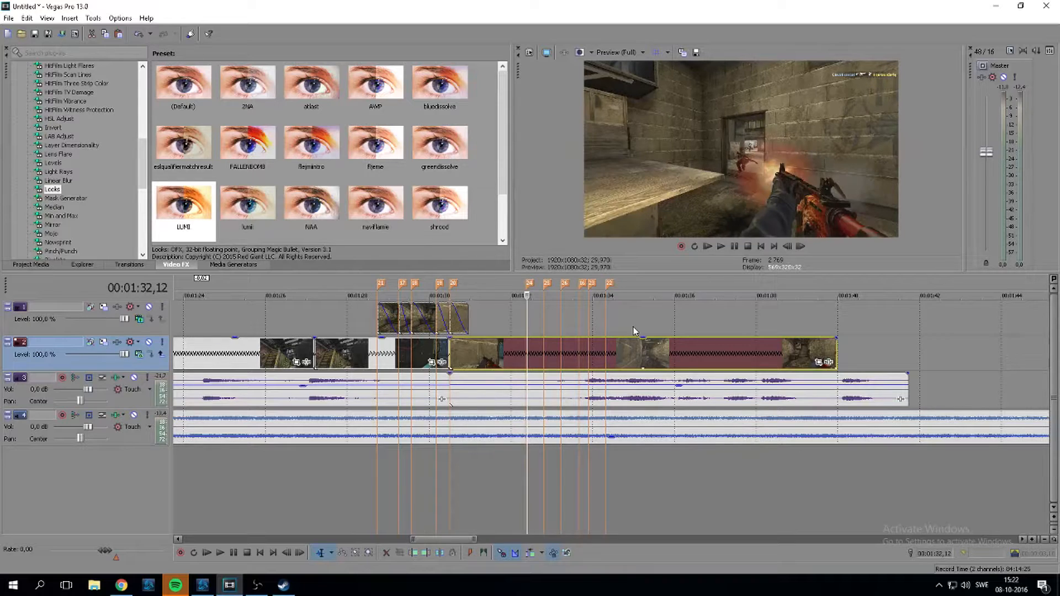
{"action": "key", "text": "space"}
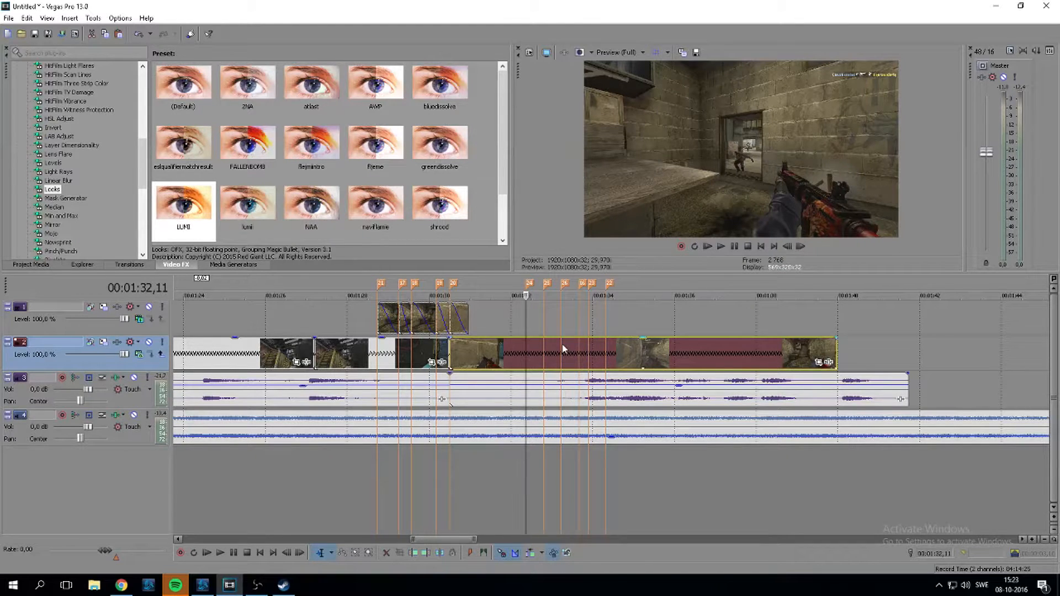
{"action": "key", "text": "s"}
Copy the main clip piece that starts at marker 24 and paste it onto the overlay track at the same marker
{"action": "left_click", "coordinate": [534, 355]}
{"action": "scroll", "coordinate": [534, 355], "scroll_direction": "up", "scroll_amount": 1}
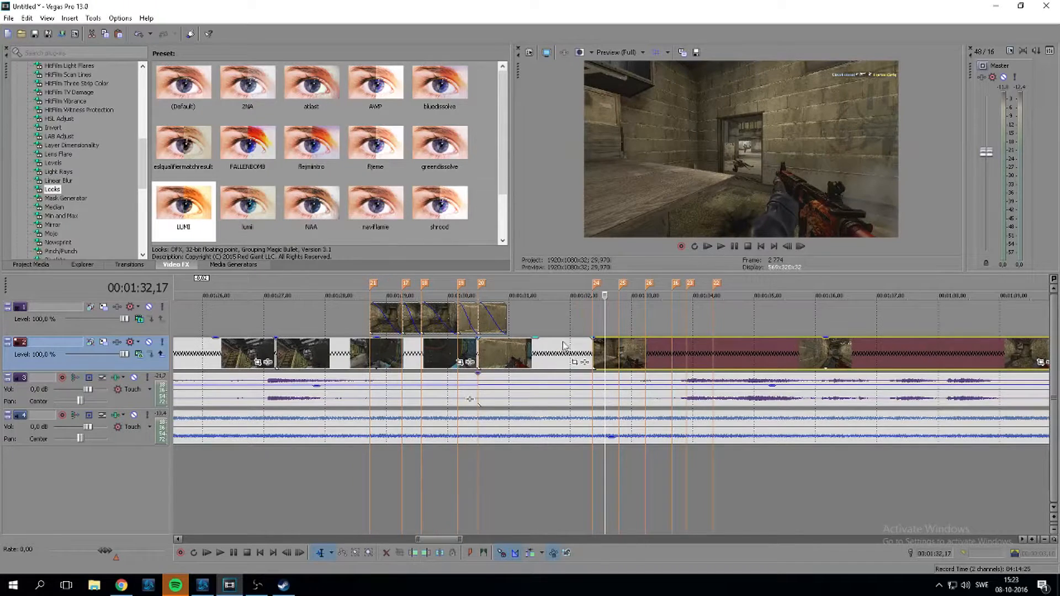
{"action": "left_click", "coordinate": [594, 322]}
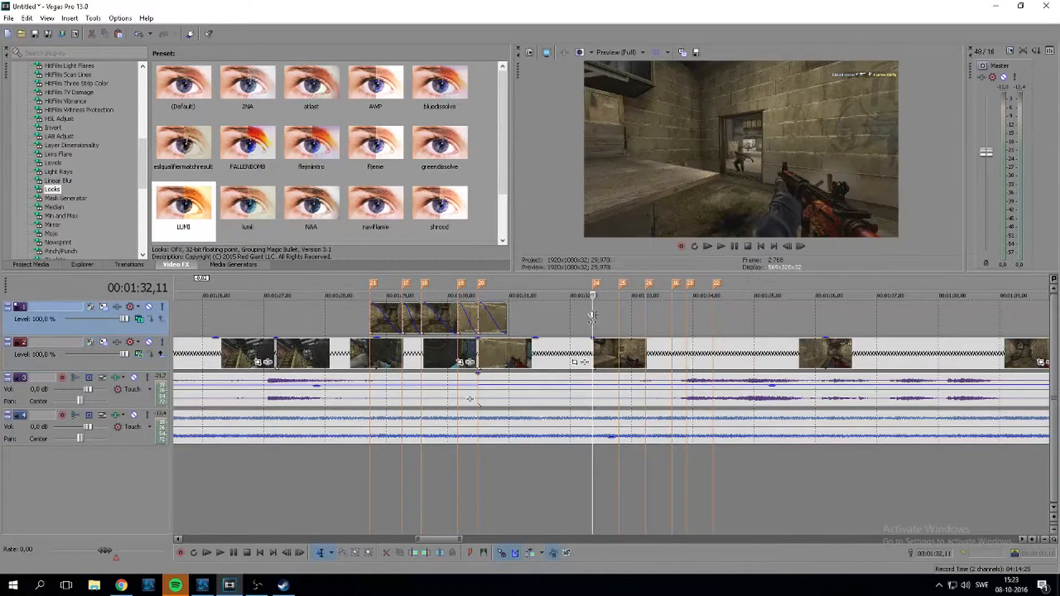
{"action": "key", "text": "ctrl+v"}
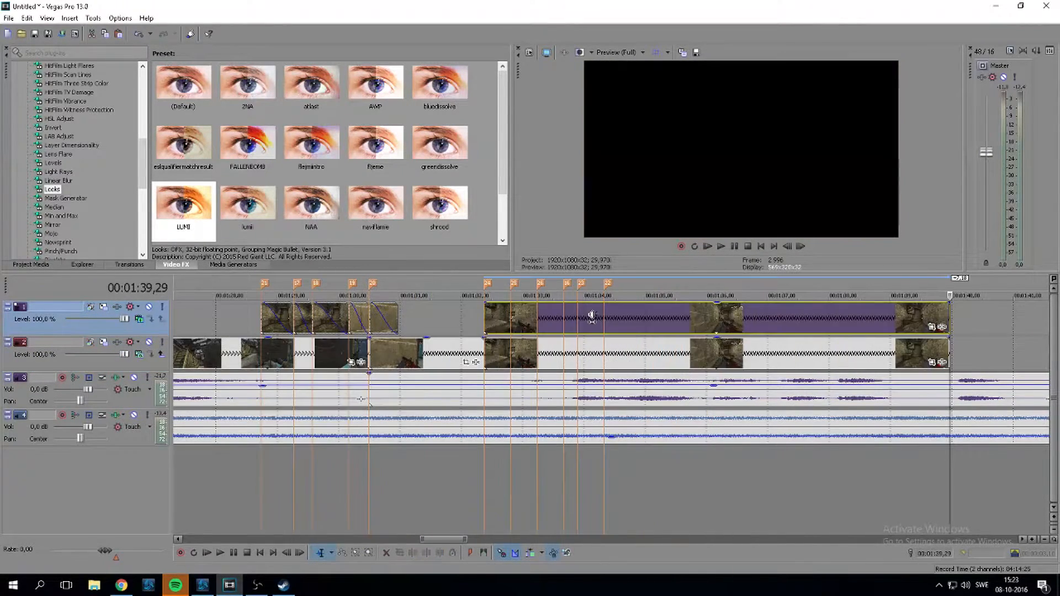
Shorten the pasted overlay clip by splitting it slightly after the second marker following marker 24 and deleting the remainder
{"action": "left_click", "coordinate": [556, 322]}
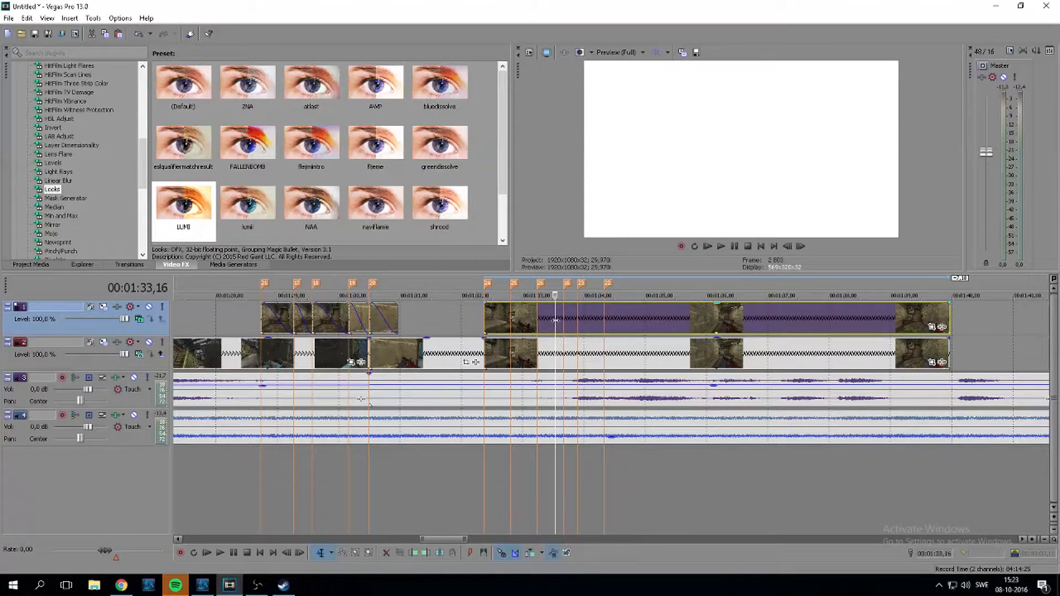
{"action": "left_click", "coordinate": [549, 320]}
{"action": "left_click", "coordinate": [542, 319]}
{"action": "left_click", "coordinate": [549, 321]}
{"action": "left_click", "coordinate": [536, 319]}
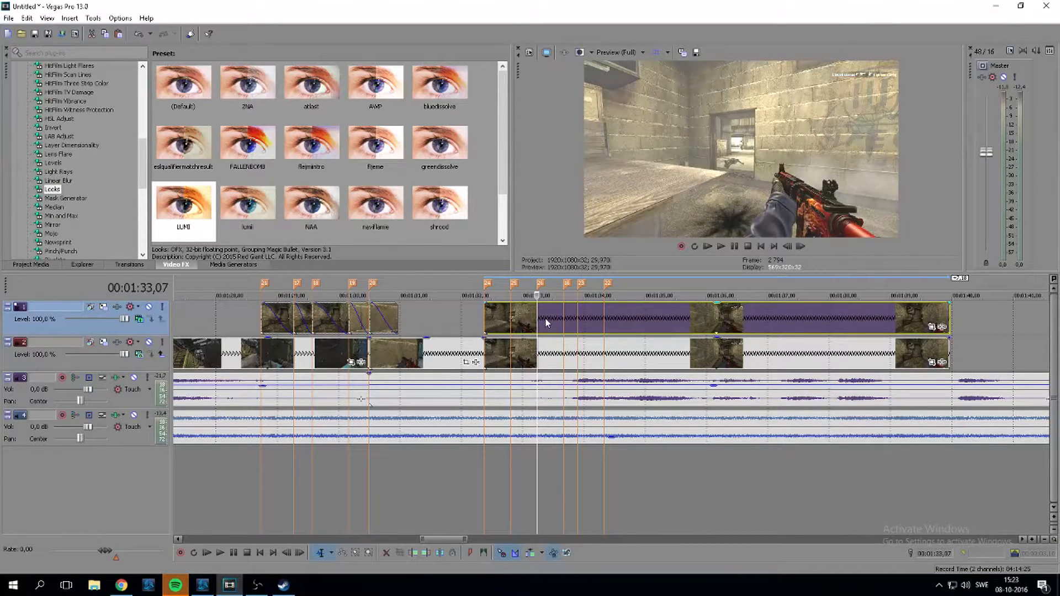
{"action": "left_click", "coordinate": [563, 320]}
{"action": "left_click", "coordinate": [568, 320]}
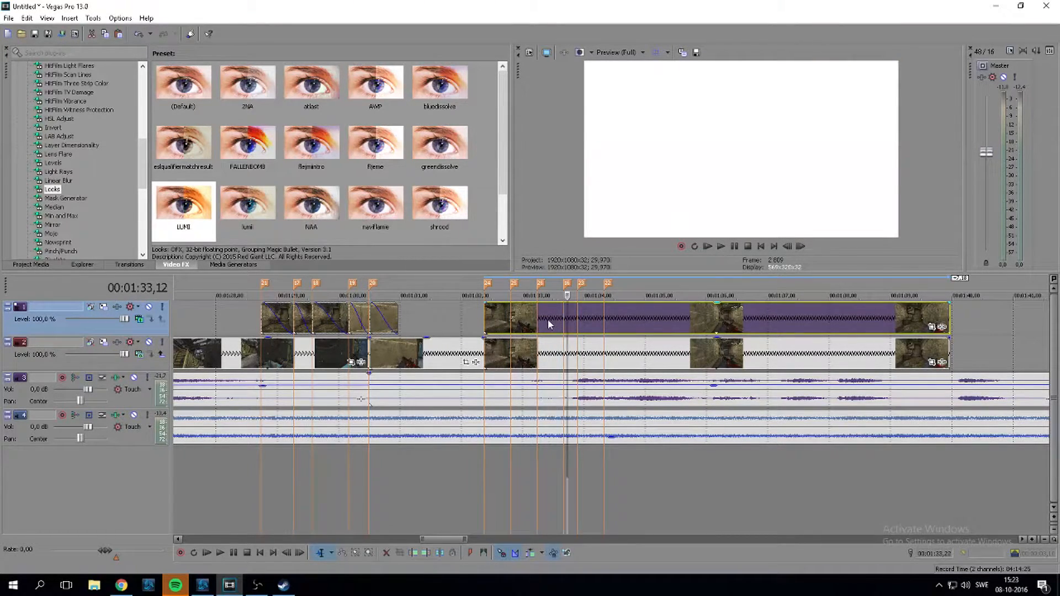
{"action": "left_click", "coordinate": [547, 319]}
{"action": "left_click", "coordinate": [520, 321]}
{"action": "left_click", "coordinate": [551, 322]}
{"action": "key", "text": "s"}
{"action": "left_click", "coordinate": [577, 321]}
{"action": "key", "text": "Delete"}
Examine the end of the shortened overlay clip frame by frame from 00:01:33,07 and play the clip from marker 24
{"action": "left_click", "coordinate": [539, 319]}
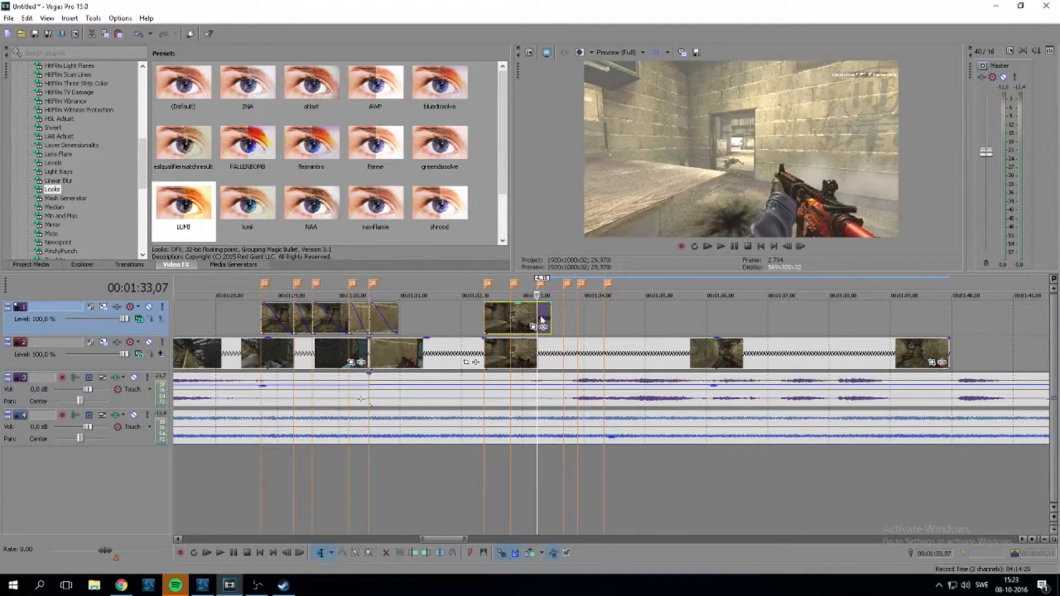
{"action": "scroll", "coordinate": [570, 318], "scroll_direction": "up", "scroll_amount": 3}
{"action": "key", "text": "Right"}
{"action": "scroll", "coordinate": [586, 320], "scroll_direction": "up", "scroll_amount": 2}
{"action": "key", "text": "Right"}
{"action": "key", "text": "Right"}
{"action": "key", "text": "Right"}
{"action": "key", "text": "Right"}
{"action": "key", "text": "Right"}
{"action": "key", "text": "Right"}
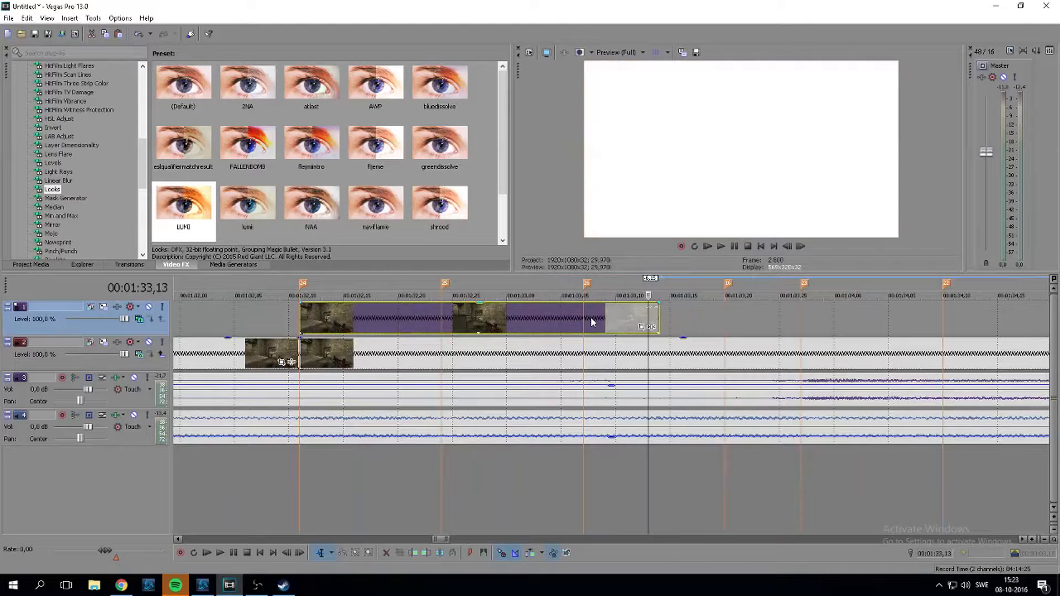
{"action": "key", "text": "Left"}
{"action": "key", "text": "Left"}
{"action": "key", "text": "Left"}
{"action": "key", "text": "Left"}
{"action": "key", "text": "Left"}
{"action": "key", "text": "Right"}
{"action": "key", "text": "Right"}
{"action": "key", "text": "Right"}
{"action": "key", "text": "Right"}
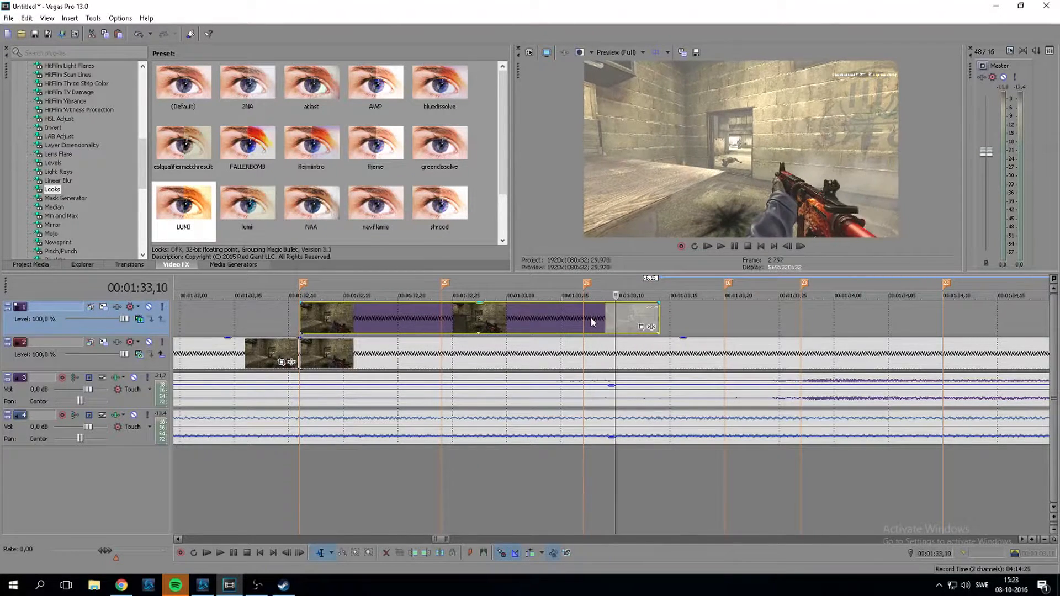
{"action": "key", "text": "Left"}
{"action": "key", "text": "Left"}
{"action": "key", "text": "Left"}
{"action": "key", "text": "Left"}
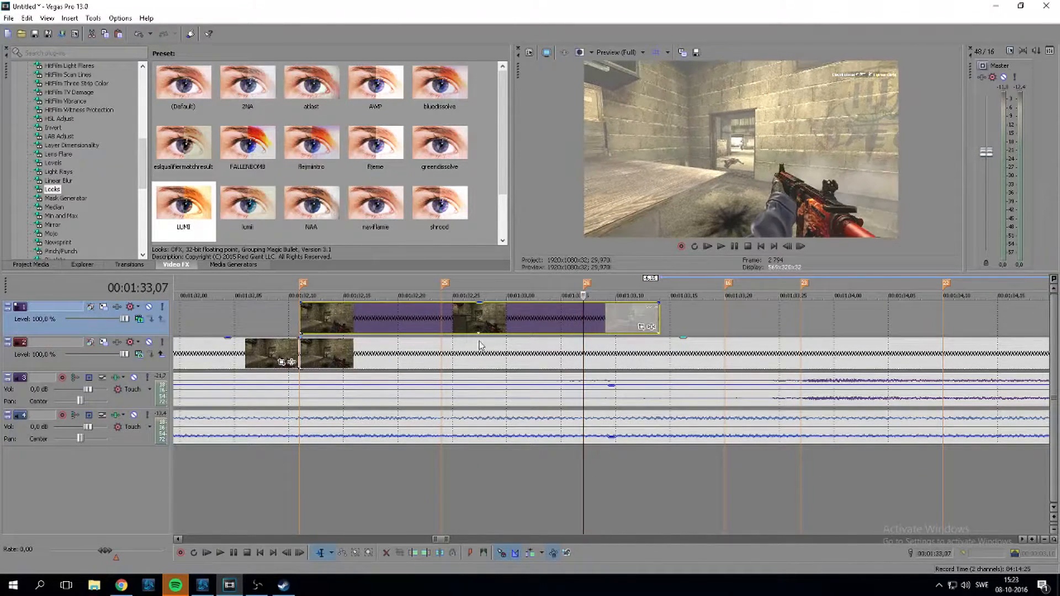
{"action": "left_click", "coordinate": [300, 326]}
{"action": "key", "text": "space"}
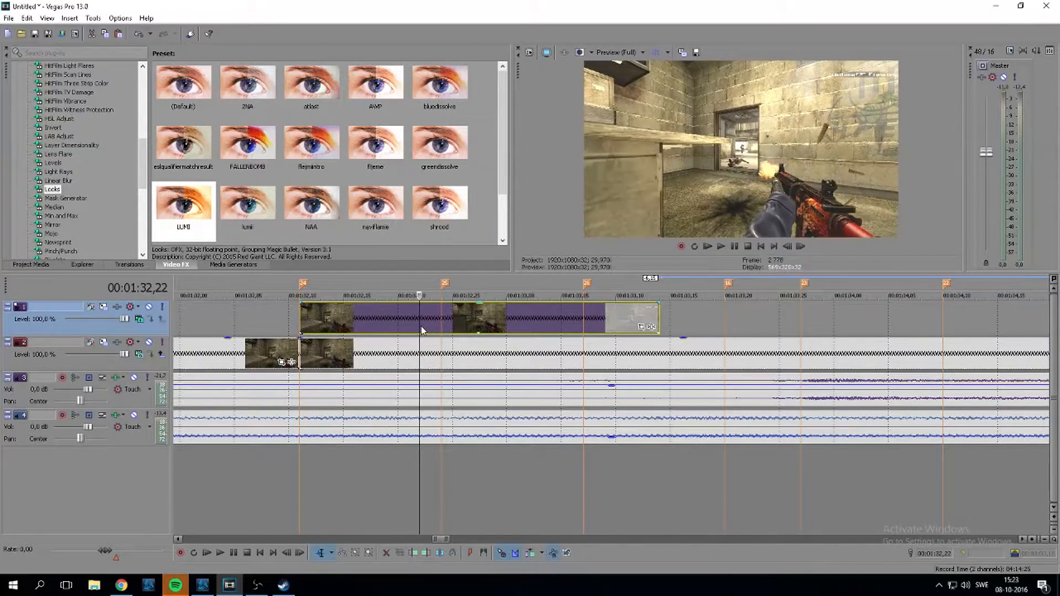
Split the overlay clip at the two markers inside it, 00:01:32,24 and 00:01:33,07, making three pieces
{"action": "key", "text": "s"}
{"action": "key", "text": "Right"}
{"action": "key", "text": "Right"}
{"action": "key", "text": "Right"}
{"action": "key", "text": "Right"}
{"action": "key", "text": "Right"}
{"action": "key", "text": "Right"}
{"action": "key", "text": "Right"}
{"action": "key", "text": "Right"}
{"action": "key", "text": "Right"}
{"action": "key", "text": "Right"}
{"action": "key", "text": "Right"}
{"action": "key", "text": "Right"}
{"action": "key", "text": "Right"}
{"action": "key", "text": "Right"}
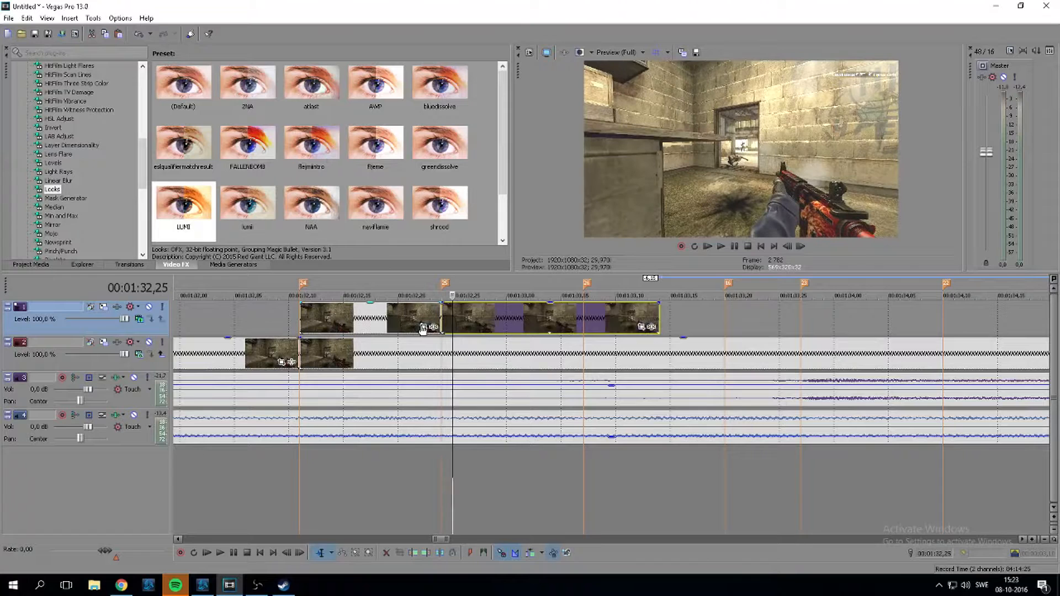
{"action": "key", "text": "Left"}
{"action": "key", "text": "s"}
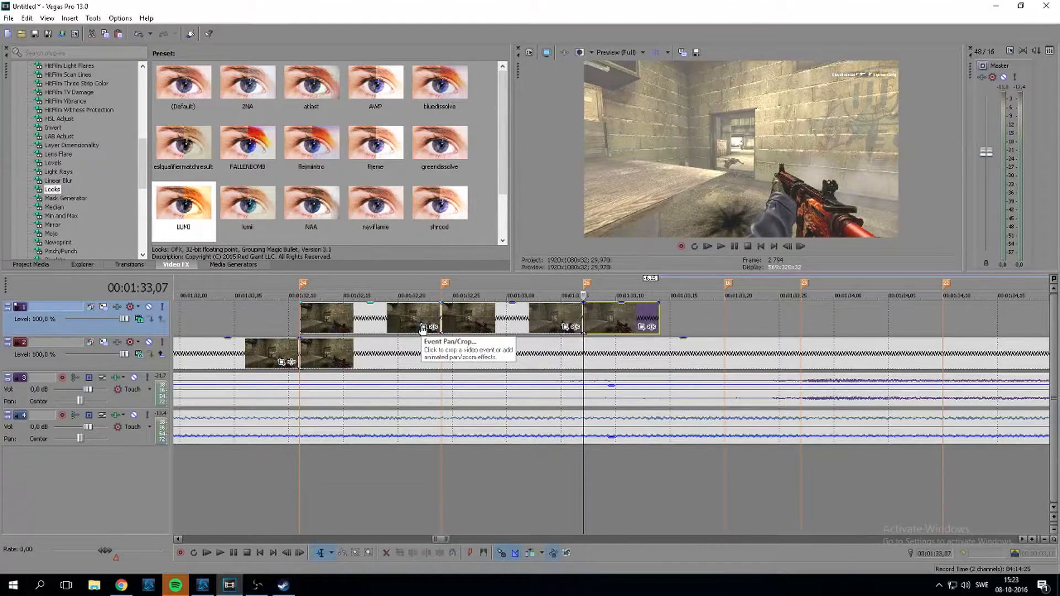
In the first overlay piece's Pan/Crop, draw a thin rectangular mask along the picture's lower edge at the first frame
{"action": "left_click", "coordinate": [407, 312]}
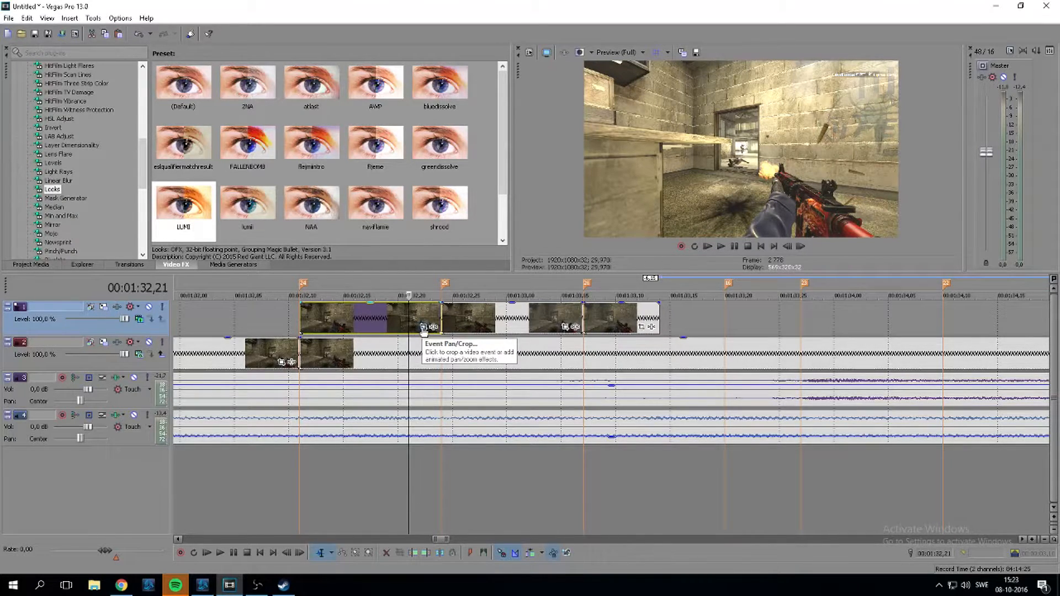
{"action": "left_click", "coordinate": [422, 330]}
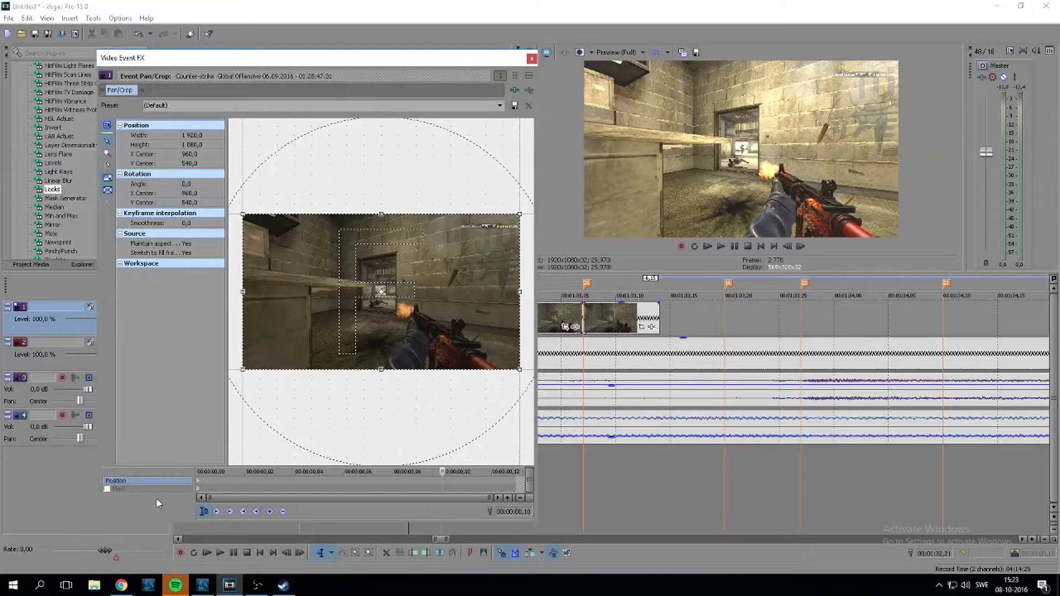
{"action": "left_click", "coordinate": [177, 490]}
{"action": "left_click", "coordinate": [198, 492]}
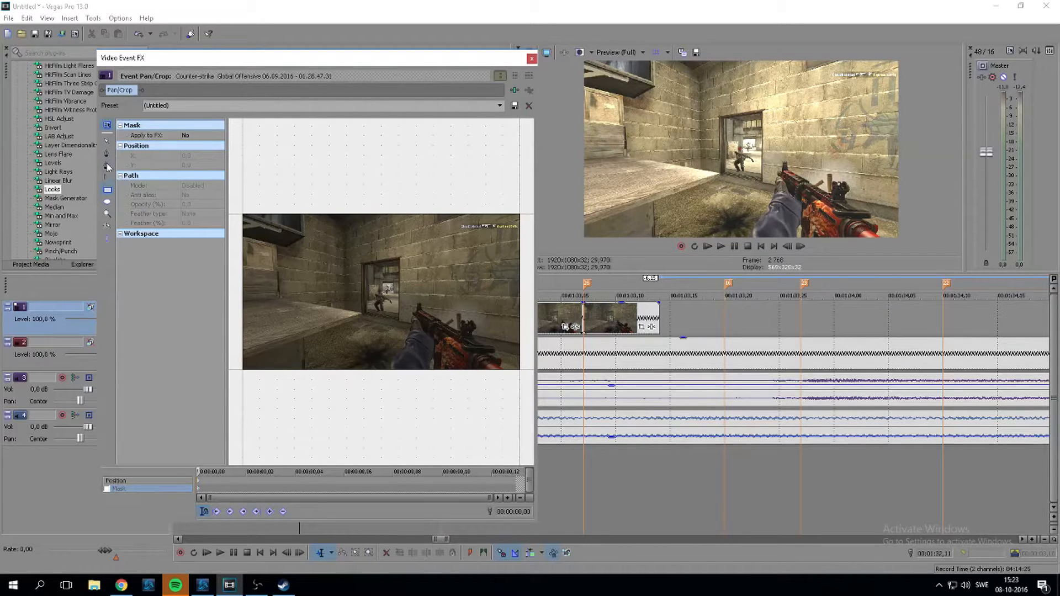
{"action": "left_click_drag", "start_coordinate": [529, 391], "coordinate": [237, 363]}
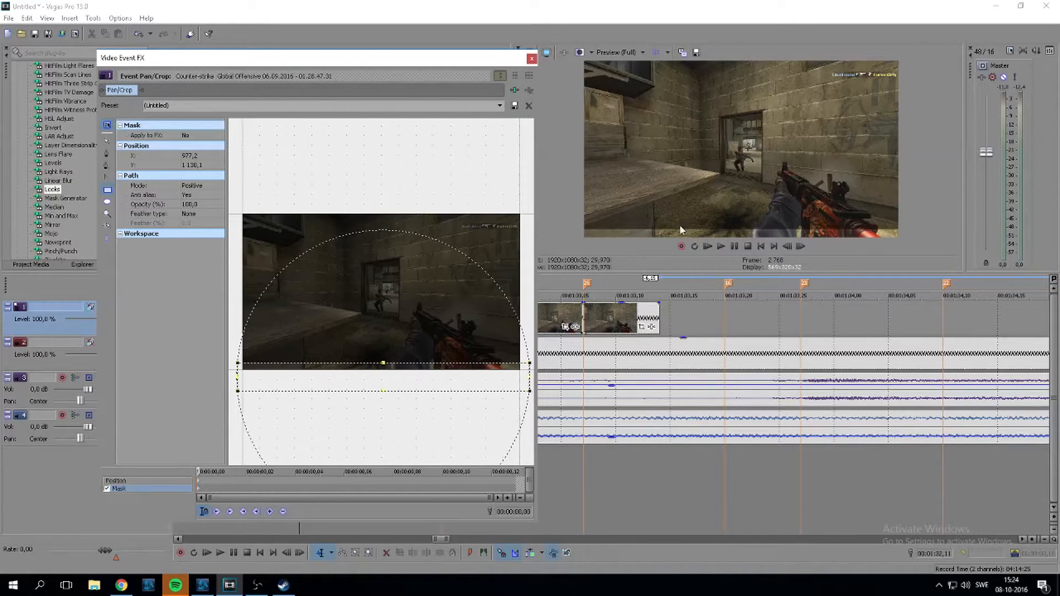
Set the first piece's mask feather type to Out with 50% feather and close its Pan/Crop settings
{"action": "left_click", "coordinate": [191, 215]}
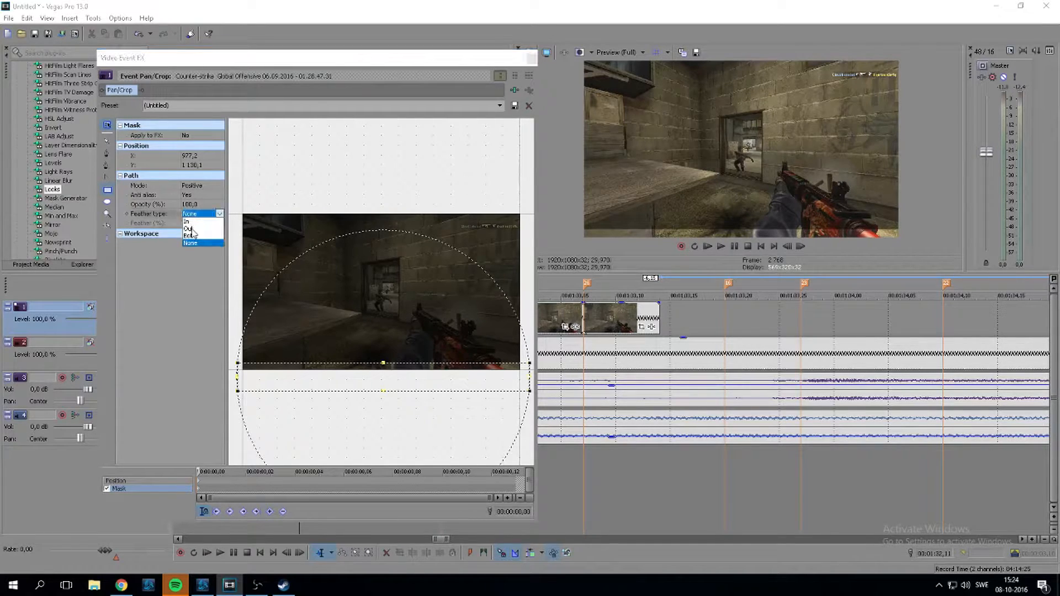
{"action": "left_click", "coordinate": [193, 234]}
{"action": "left_click", "coordinate": [198, 224]}
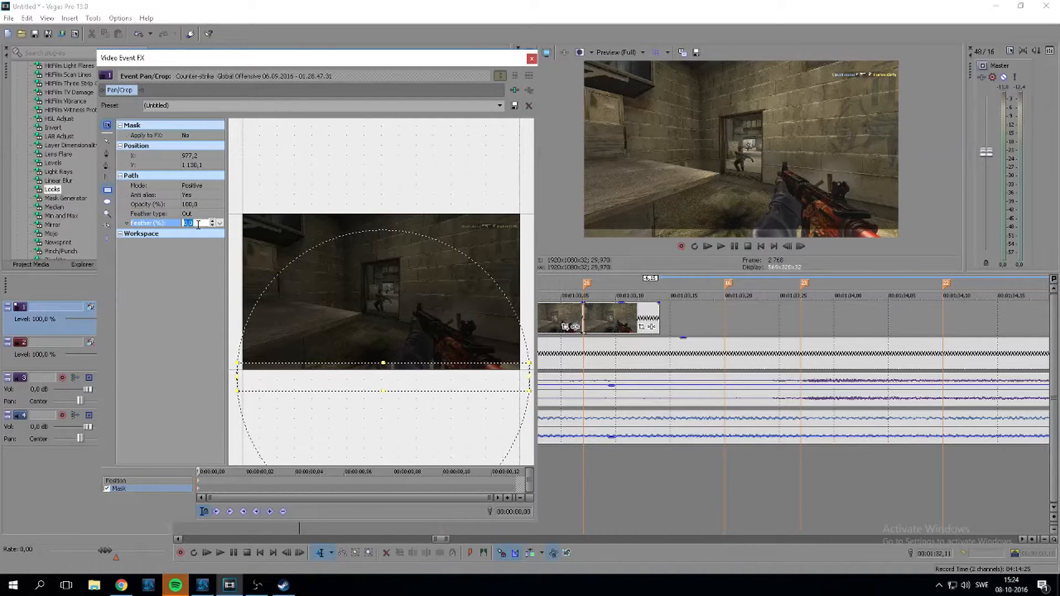
{"action": "type", "text": "50"}
{"action": "key", "text": "Return"}
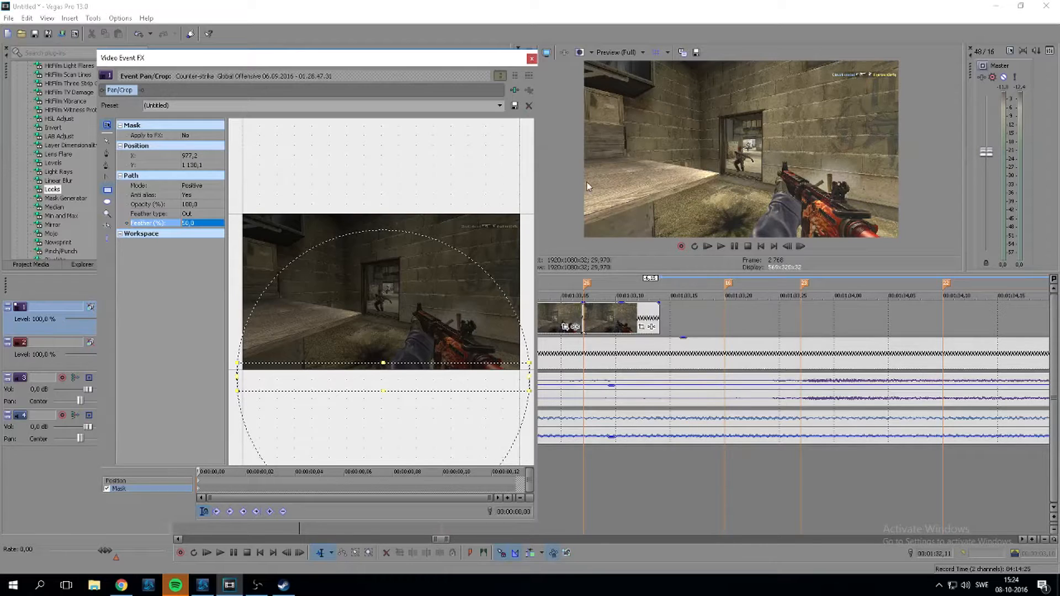
{"action": "left_click", "coordinate": [531, 62]}
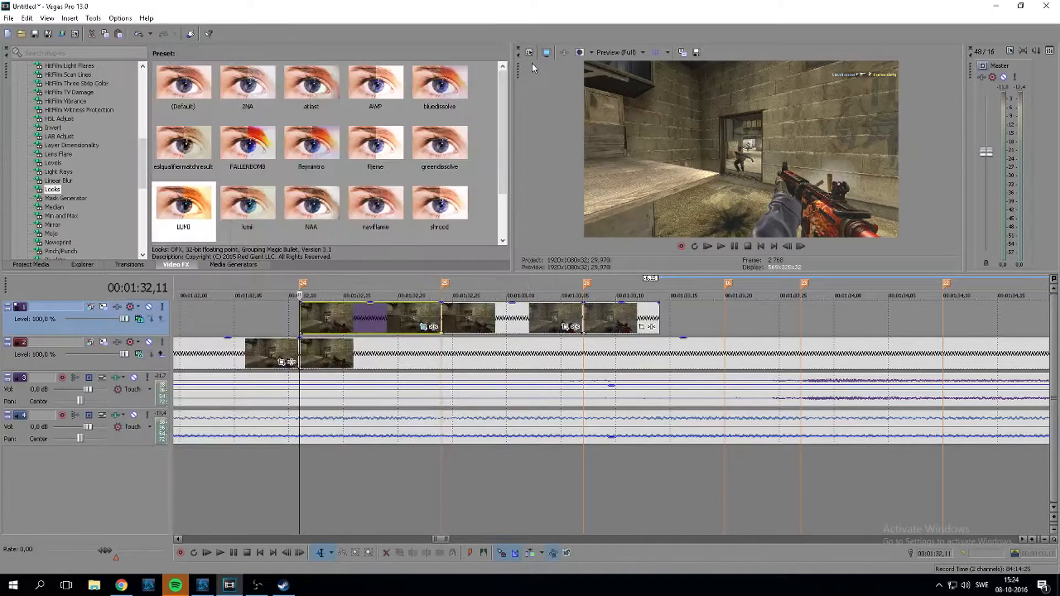
In the second overlay piece's Pan/Crop, draw a thin rectangular mask along the picture's upper edge at the first frame
{"action": "left_click", "coordinate": [485, 318]}
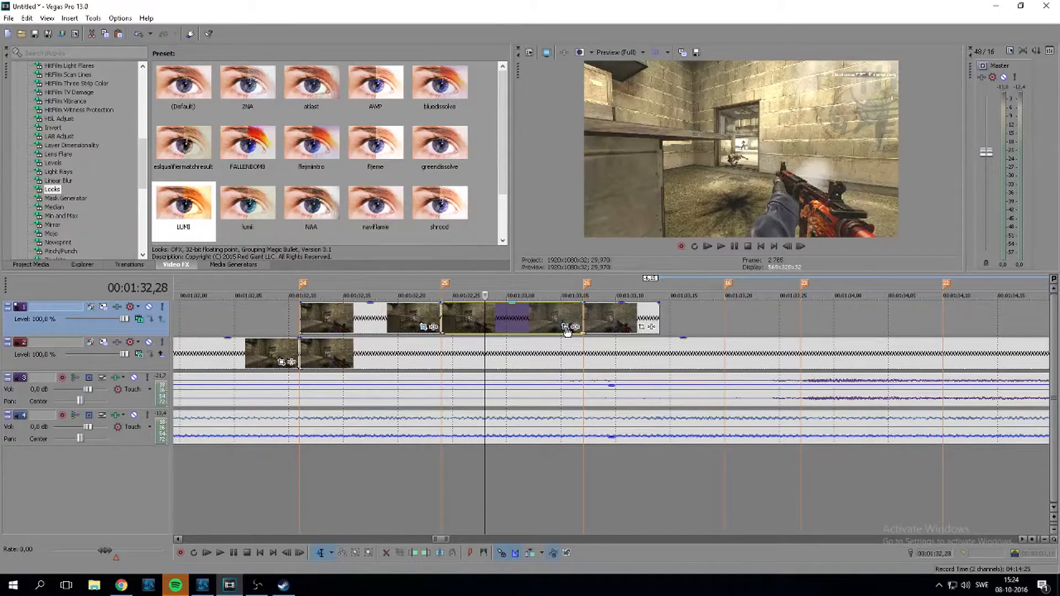
{"action": "left_click", "coordinate": [564, 326]}
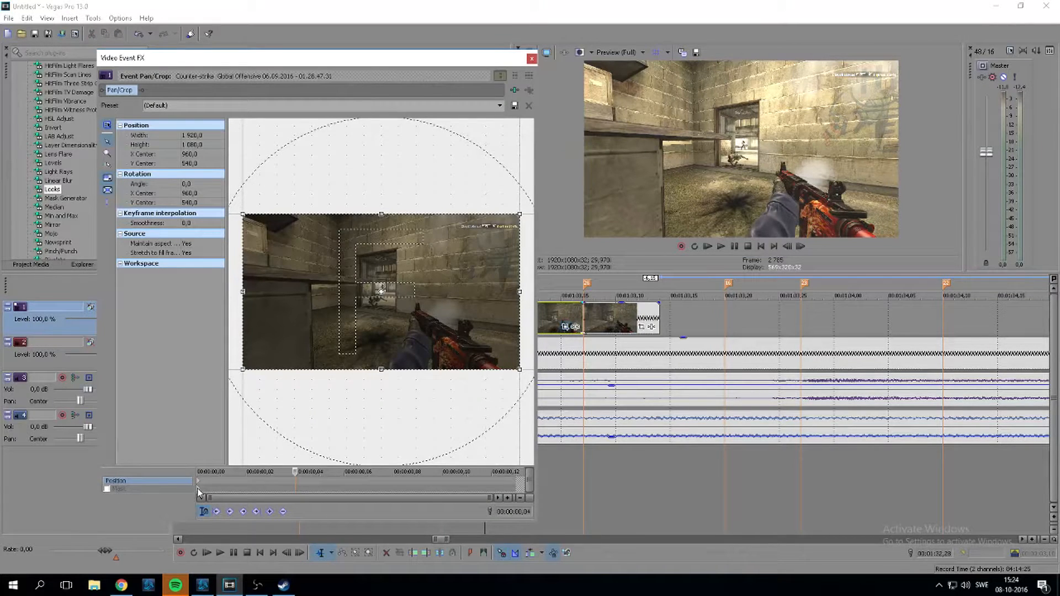
{"action": "left_click", "coordinate": [197, 488]}
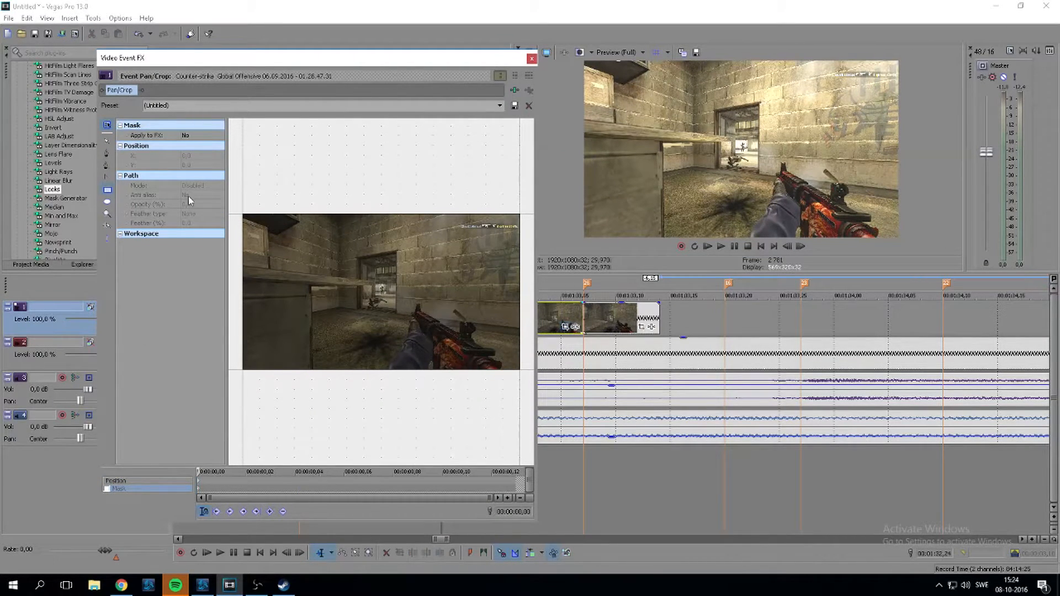
{"action": "left_click_drag", "start_coordinate": [528, 198], "coordinate": [237, 224]}
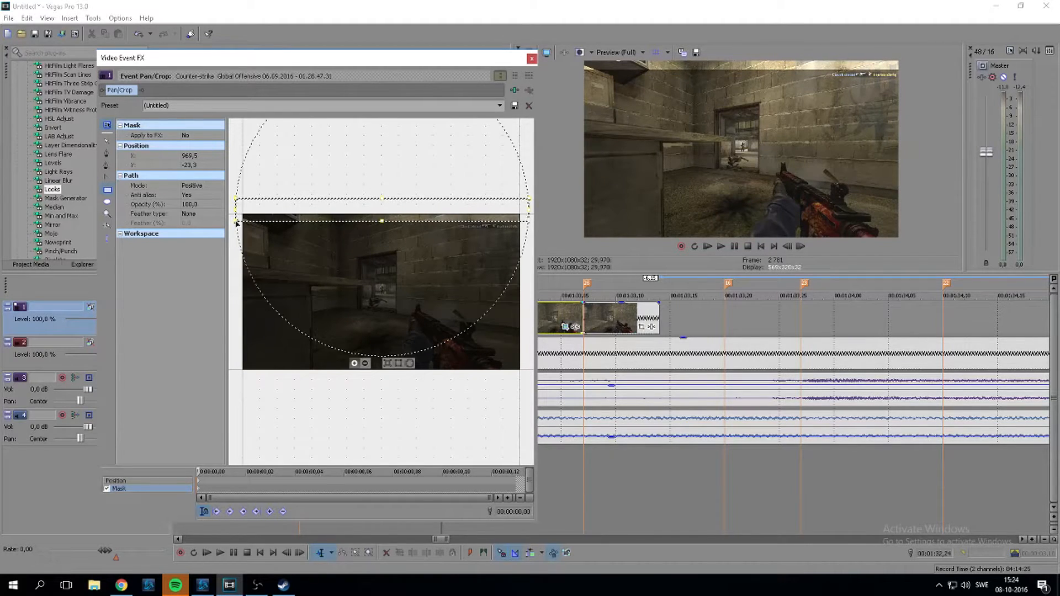
Set the second piece's mask feather type to Out with 50% feather and close its Pan/Crop settings
{"action": "left_click", "coordinate": [188, 214]}
{"action": "left_click", "coordinate": [194, 228]}
{"action": "left_click", "coordinate": [192, 223]}
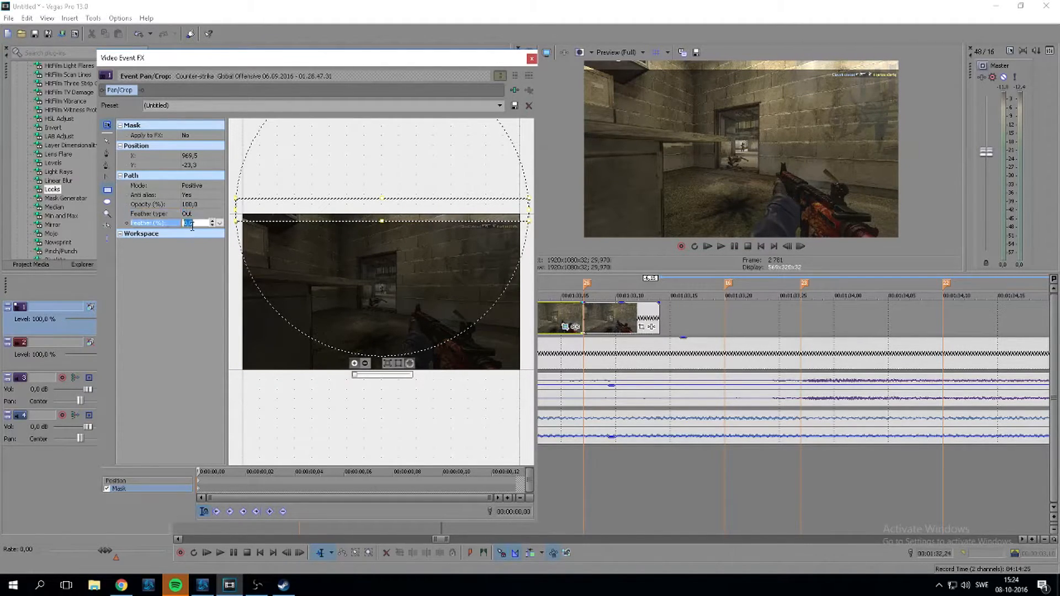
{"action": "key", "text": "Return"}
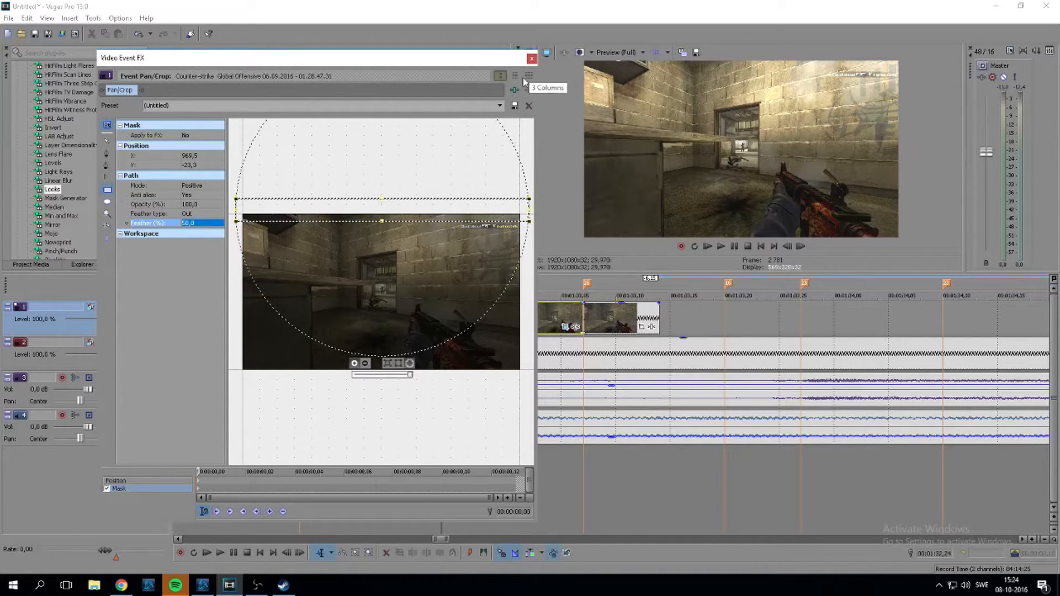
{"action": "left_click", "coordinate": [531, 60]}
In the third overlay piece's Pan/Crop, draw a narrow rectangular mask along the picture's left edge at the first frame
{"action": "left_click", "coordinate": [605, 319]}
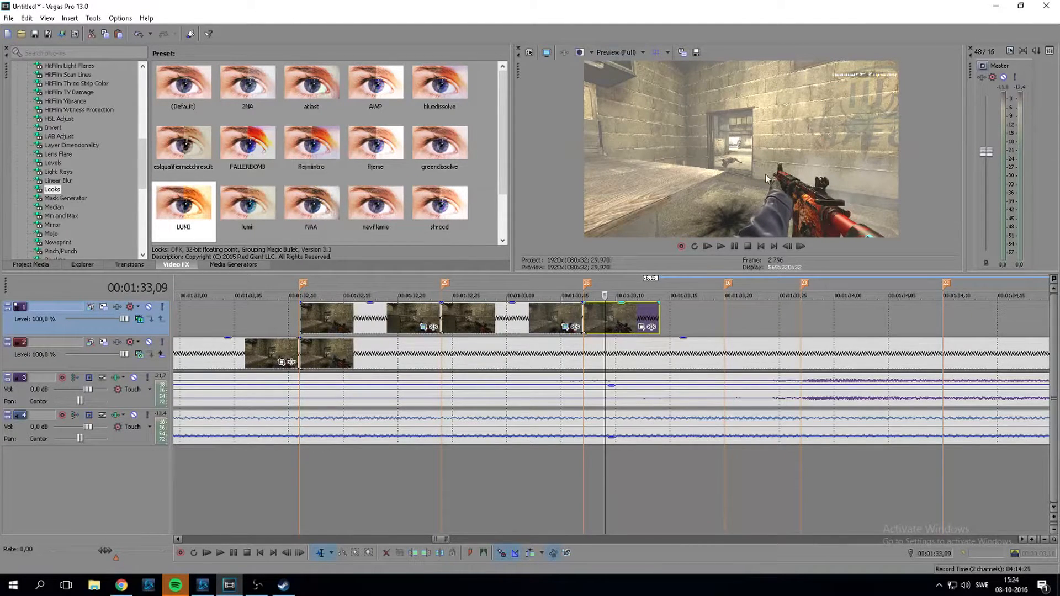
{"action": "left_click", "coordinate": [641, 327]}
{"action": "left_click", "coordinate": [152, 490]}
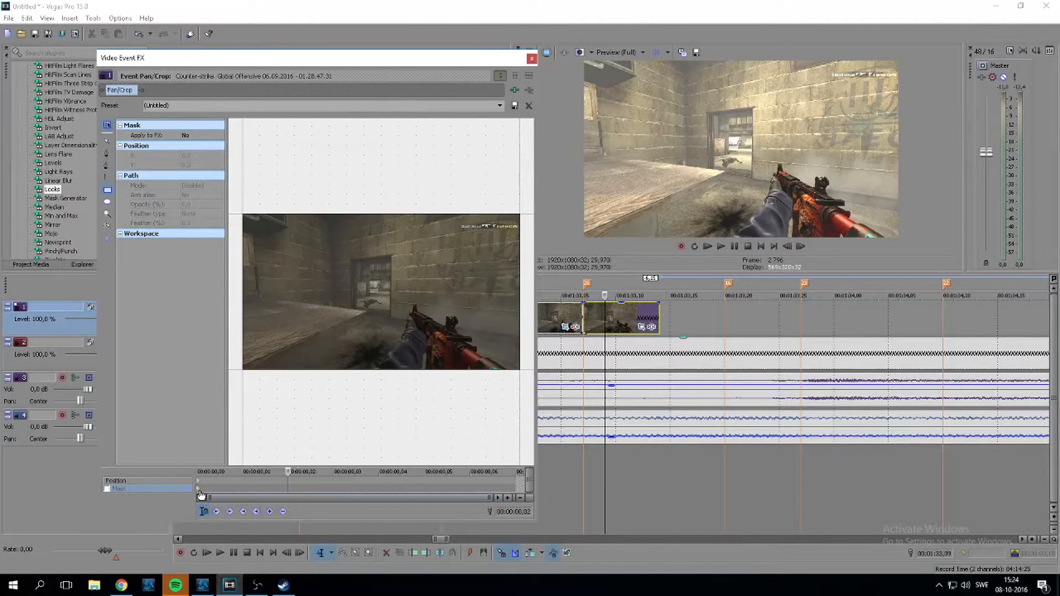
{"action": "left_click_drag", "start_coordinate": [233, 206], "coordinate": [251, 381]}
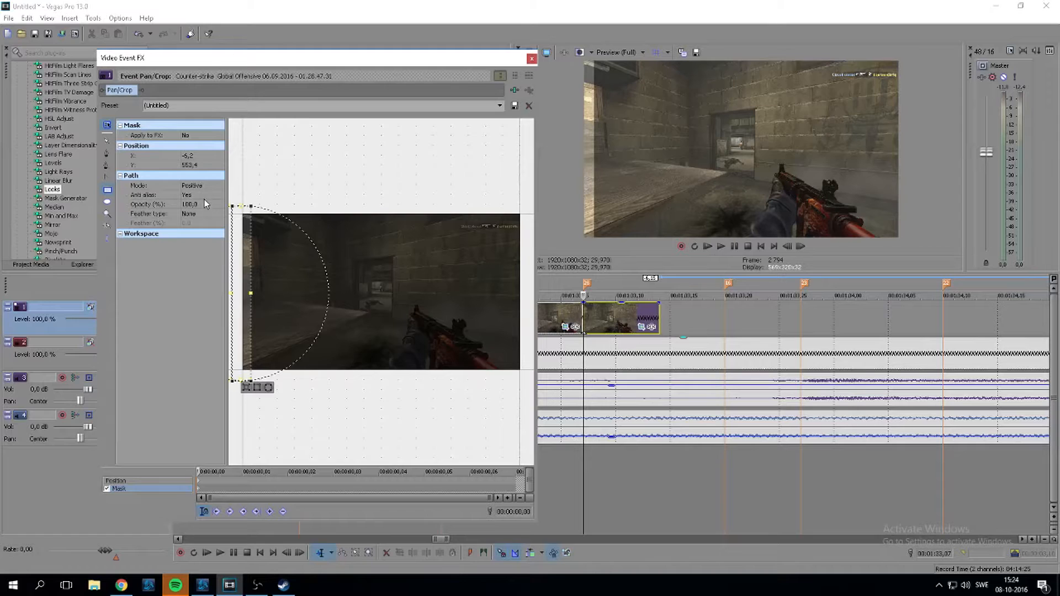
Set the left edge mask's feather type to Out with 25% feather on the third overlay piece
{"action": "left_click", "coordinate": [186, 216]}
{"action": "left_click", "coordinate": [191, 233]}
{"action": "left_click", "coordinate": [194, 224]}
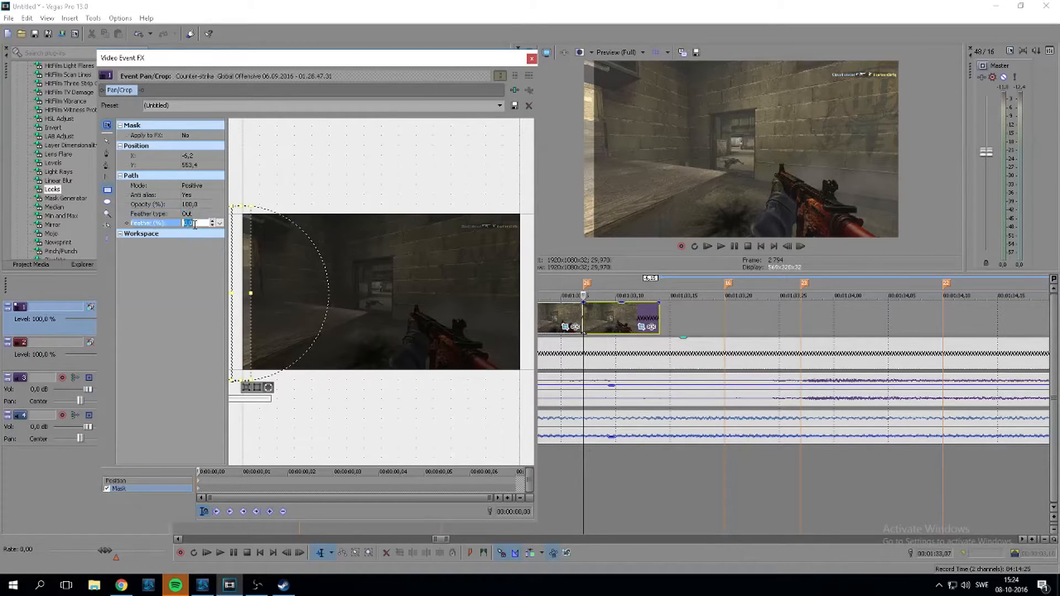
{"action": "type", "text": "50"}
{"action": "key", "text": "Return"}
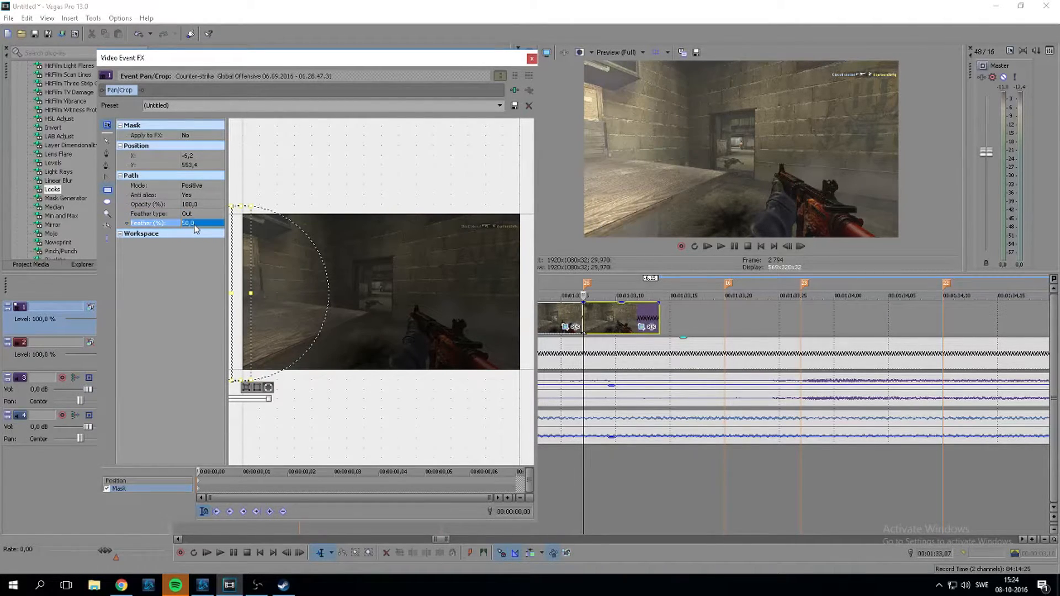
{"action": "left_click", "coordinate": [195, 224]}
{"action": "type", "text": "25"}
{"action": "key", "text": "Return"}
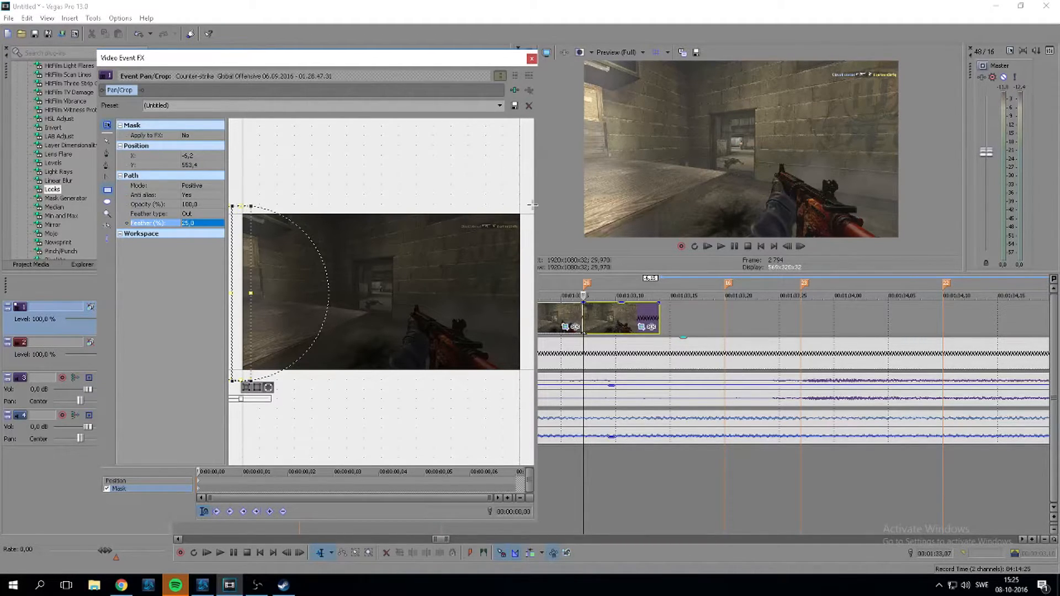
Draw a matching rectangular mask along the picture's right edge and set its feather to Out at 25%, closing the Pan/Crop settings
{"action": "left_click_drag", "start_coordinate": [532, 205], "coordinate": [509, 377]}
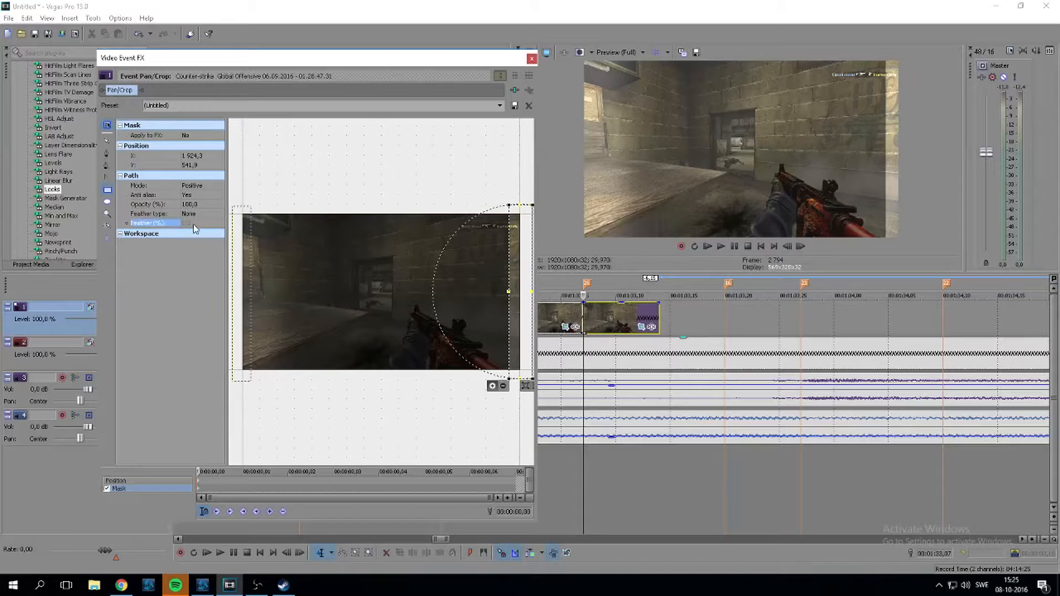
{"action": "left_click_drag", "start_coordinate": [519, 275], "coordinate": [519, 275]}
{"action": "left_click", "coordinate": [182, 213]}
{"action": "left_click", "coordinate": [199, 233]}
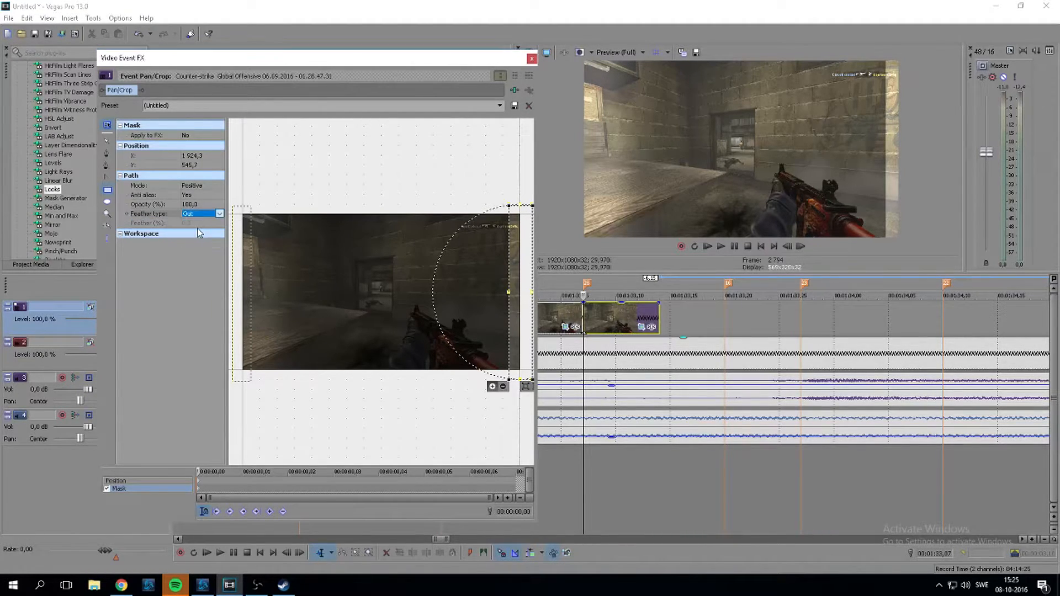
{"action": "left_click", "coordinate": [198, 222]}
{"action": "type", "text": "25"}
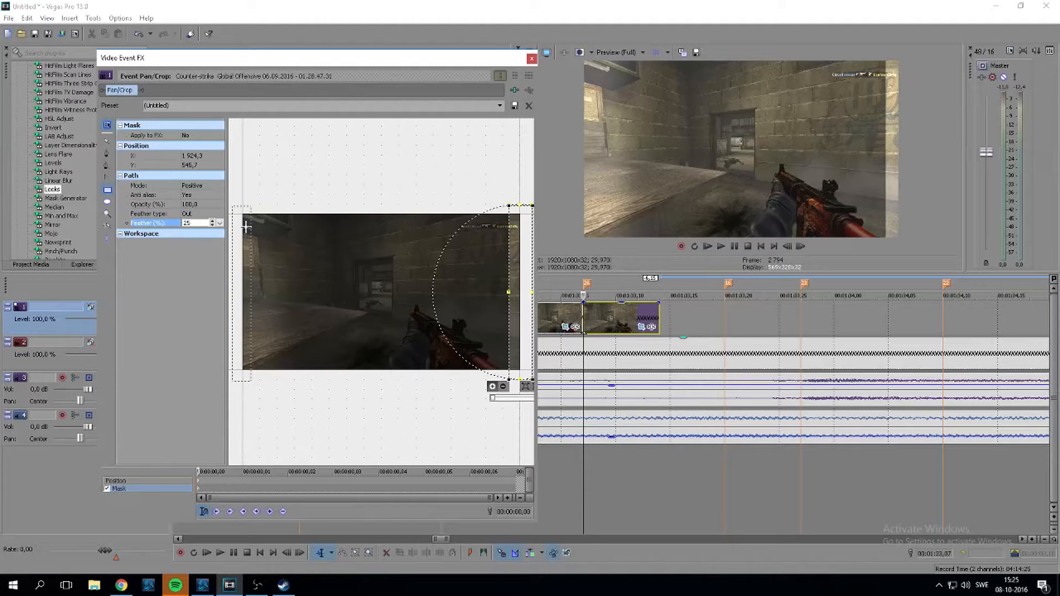
{"action": "key", "text": "Return"}
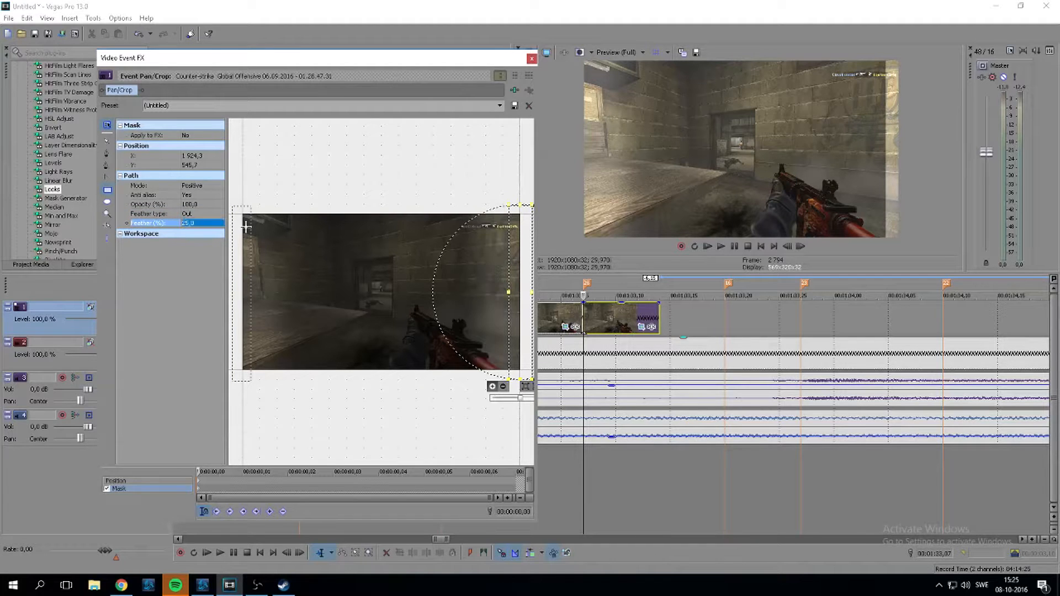
{"action": "left_click", "coordinate": [531, 61]}
Give all three overlay pieces a fade-out spanning their full length
{"action": "left_click", "coordinate": [626, 318]}
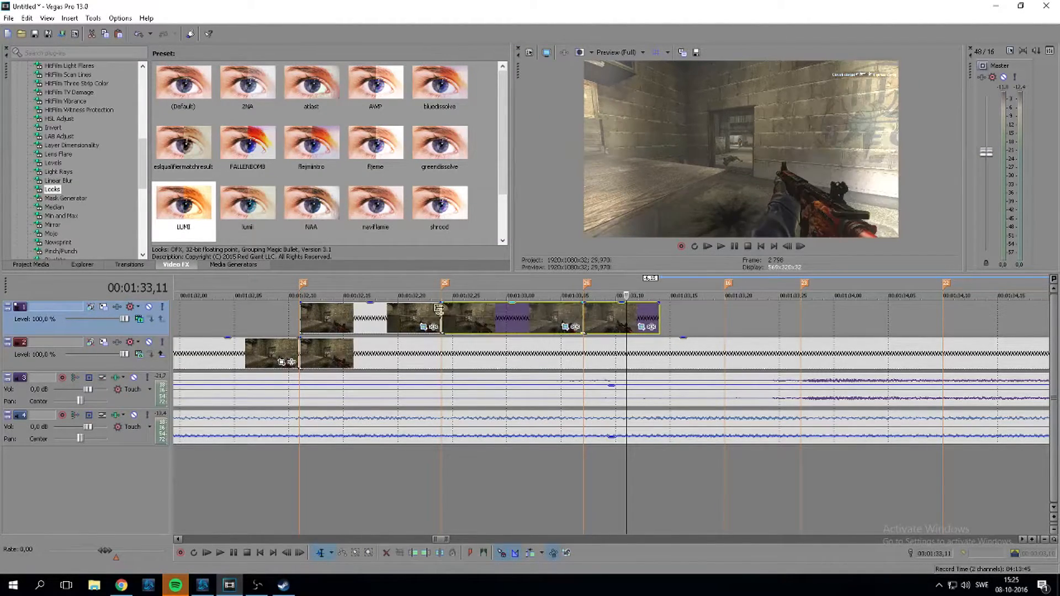
{"action": "left_click", "coordinate": [435, 309], "text": "ctrl"}
{"action": "left_click_drag", "start_coordinate": [440, 303], "coordinate": [701, 330]}
Build a RAM preview of the range covering the three overlay pieces and play it back
{"action": "key", "text": "shift+b"}
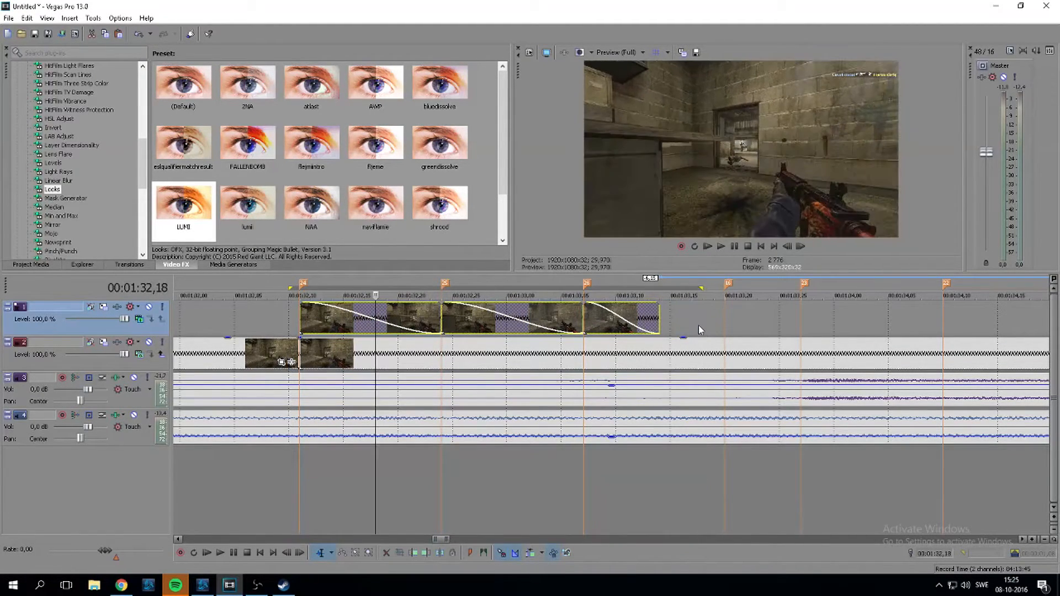
{"action": "key", "text": "space"}
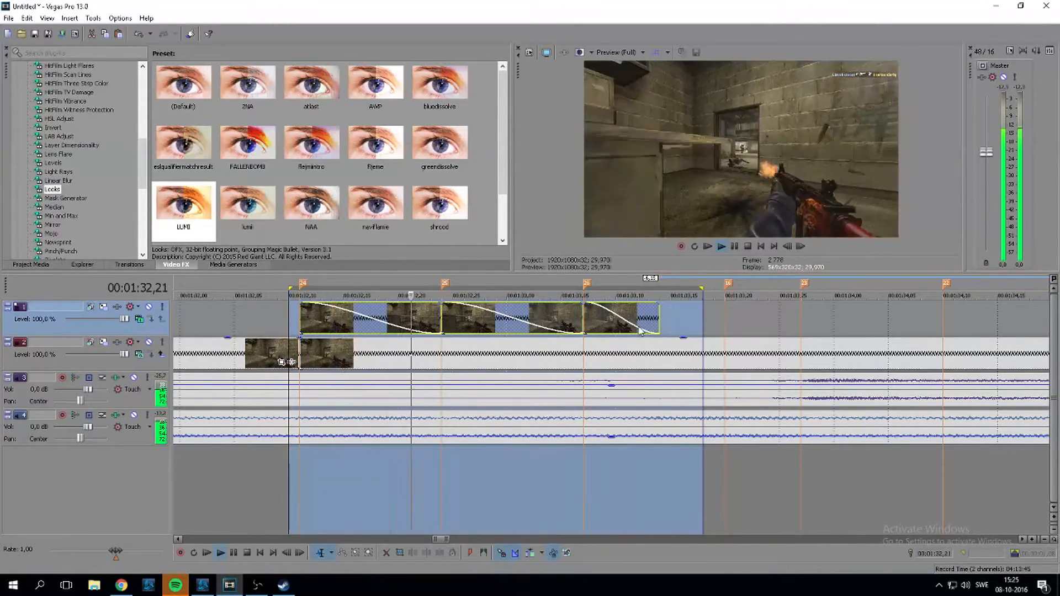
{"action": "key", "text": "space"}
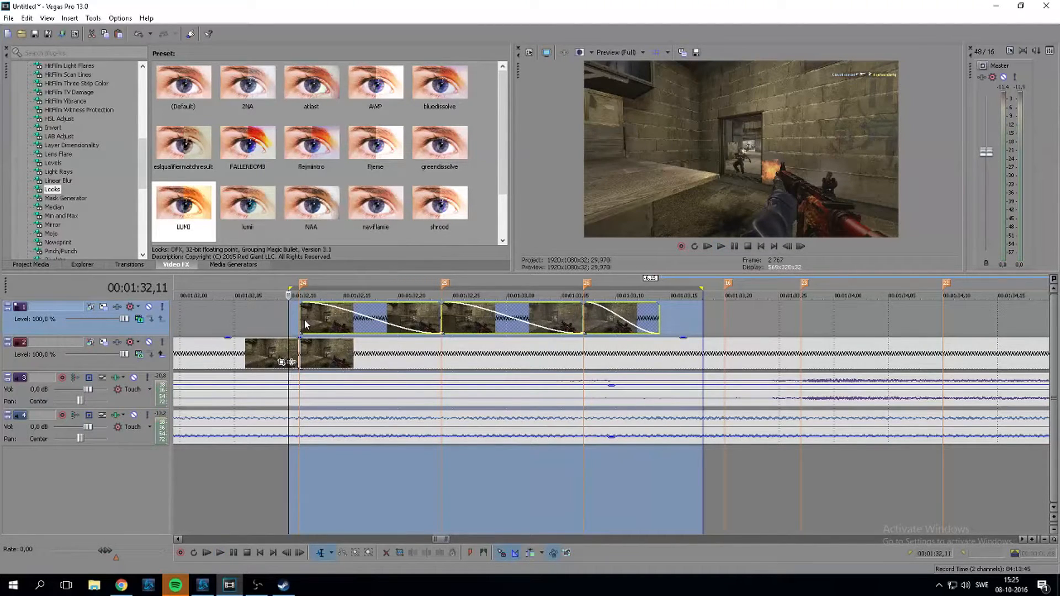
Go back and forth frame by frame through the three overlay pieces to examine the masked edges and fades
{"action": "left_click", "coordinate": [305, 324]}
{"action": "key", "text": "Right"}
{"action": "key", "text": "Right"}
{"action": "key", "text": "Right"}
{"action": "key", "text": "Right"}
{"action": "key", "text": "Right"}
{"action": "key", "text": "Right"}
{"action": "key", "text": "Right"}
{"action": "key", "text": "Right"}
{"action": "key", "text": "Right"}
{"action": "key", "text": "Right"}
{"action": "key", "text": "Right"}
{"action": "key", "text": "Right"}
{"action": "key", "text": "Right"}
{"action": "key", "text": "Right"}
{"action": "key", "text": "Right"}
{"action": "key", "text": "Right"}
{"action": "key", "text": "Right"}
{"action": "key", "text": "Right"}
{"action": "key", "text": "Right"}
{"action": "key", "text": "Right"}
{"action": "key", "text": "Right"}
{"action": "key", "text": "Right"}
{"action": "key", "text": "Right"}
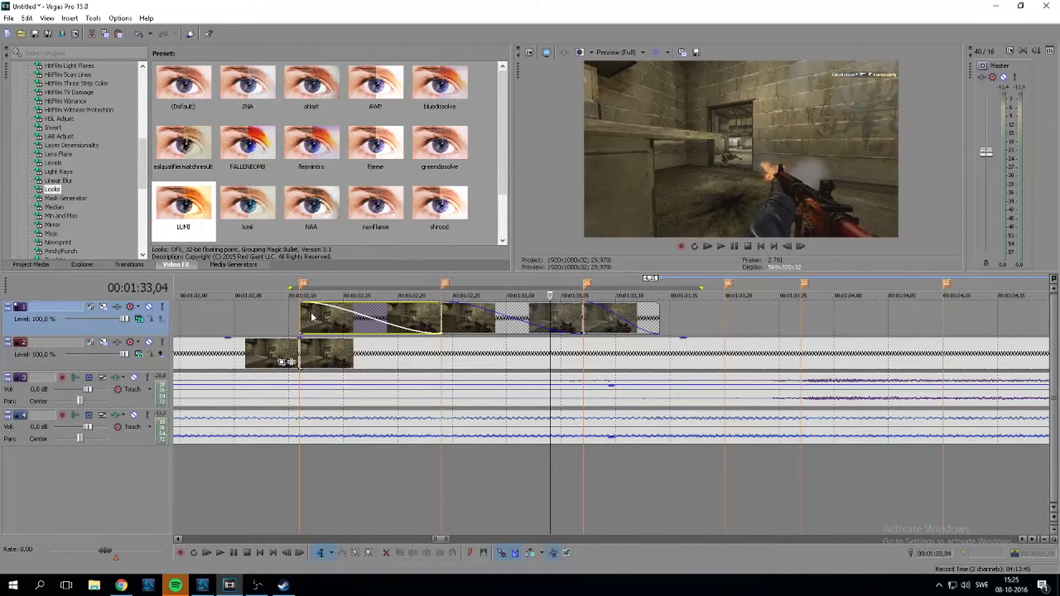
{"action": "key", "text": "Right"}
{"action": "key", "text": "Right"}
{"action": "key", "text": "Right"}
{"action": "key", "text": "Right"}
{"action": "key", "text": "Right"}
{"action": "key", "text": "Left"}
{"action": "key", "text": "Left"}
{"action": "key", "text": "Left"}
{"action": "key", "text": "Left"}
{"action": "key", "text": "Left"}
{"action": "key", "text": "Left"}
{"action": "key", "text": "Left"}
{"action": "key", "text": "Left"}
{"action": "key", "text": "Left"}
{"action": "key", "text": "Left"}
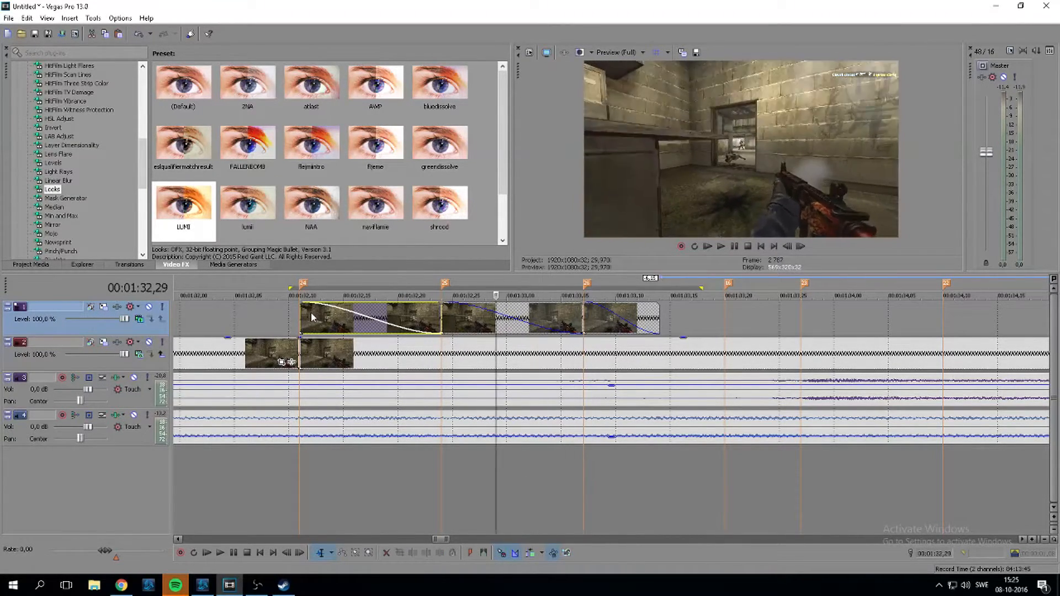
{"action": "key", "text": "Left"}
{"action": "key", "text": "Left"}
{"action": "key", "text": "Left"}
{"action": "key", "text": "Left"}
{"action": "key", "text": "Left"}
{"action": "key", "text": "Left"}
{"action": "key", "text": "Left"}
{"action": "key", "text": "Left"}
{"action": "key", "text": "Left"}
{"action": "key", "text": "Left"}
{"action": "key", "text": "Left"}
{"action": "key", "text": "Left"}
{"action": "key", "text": "Left"}
{"action": "key", "text": "Left"}
{"action": "key", "text": "Left"}
{"action": "key", "text": "Left"}
{"action": "key", "text": "Left"}
{"action": "key", "text": "Left"}
{"action": "key", "text": "Left"}
{"action": "key", "text": "Right"}
{"action": "key", "text": "Right"}
{"action": "key", "text": "Right"}
{"action": "key", "text": "Right"}
{"action": "key", "text": "Right"}
{"action": "key", "text": "Right"}
{"action": "key", "text": "Right"}
{"action": "key", "text": "Right"}
{"action": "key", "text": "Right"}
{"action": "key", "text": "Right"}
{"action": "key", "text": "Right"}
{"action": "key", "text": "Right"}
{"action": "key", "text": "Right"}
{"action": "key", "text": "Right"}
{"action": "key", "text": "Right"}
{"action": "key", "text": "Right"}
{"action": "key", "text": "Right"}
{"action": "key", "text": "Right"}
{"action": "key", "text": "Right"}
{"action": "key", "text": "Right"}
{"action": "key", "text": "Right"}
{"action": "key", "text": "Right"}
{"action": "key", "text": "Right"}
{"action": "key", "text": "Right"}
{"action": "key", "text": "Right"}
{"action": "key", "text": "Right"}
{"action": "key", "text": "Right"}
{"action": "key", "text": "Right"}
{"action": "key", "text": "Right"}
{"action": "key", "text": "Right"}
{"action": "left_click", "coordinate": [312, 312]}
{"action": "key", "text": "Right"}
{"action": "key", "text": "Left"}
Apply the Linear Blur effect's Vertical Light preset to the first and second overlay pieces
{"action": "scroll", "coordinate": [80, 139], "scroll_direction": "down", "scroll_amount": 3}
{"action": "scroll", "coordinate": [79, 166], "scroll_direction": "down", "scroll_amount": 1}
{"action": "left_click", "coordinate": [70, 173]}
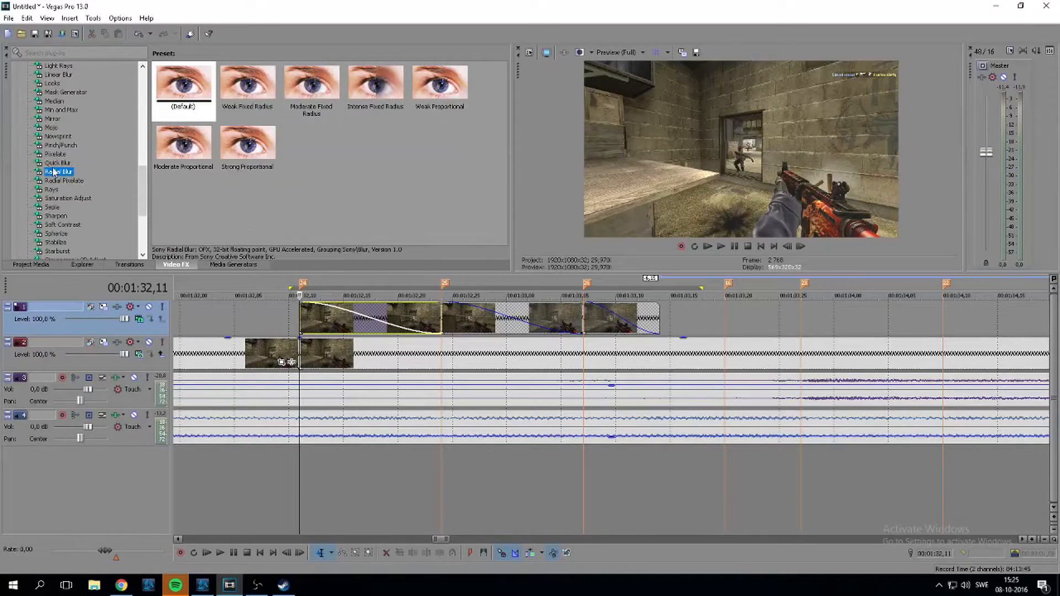
{"action": "scroll", "coordinate": [110, 193], "scroll_direction": "up", "scroll_amount": 4}
{"action": "left_click", "coordinate": [61, 180]}
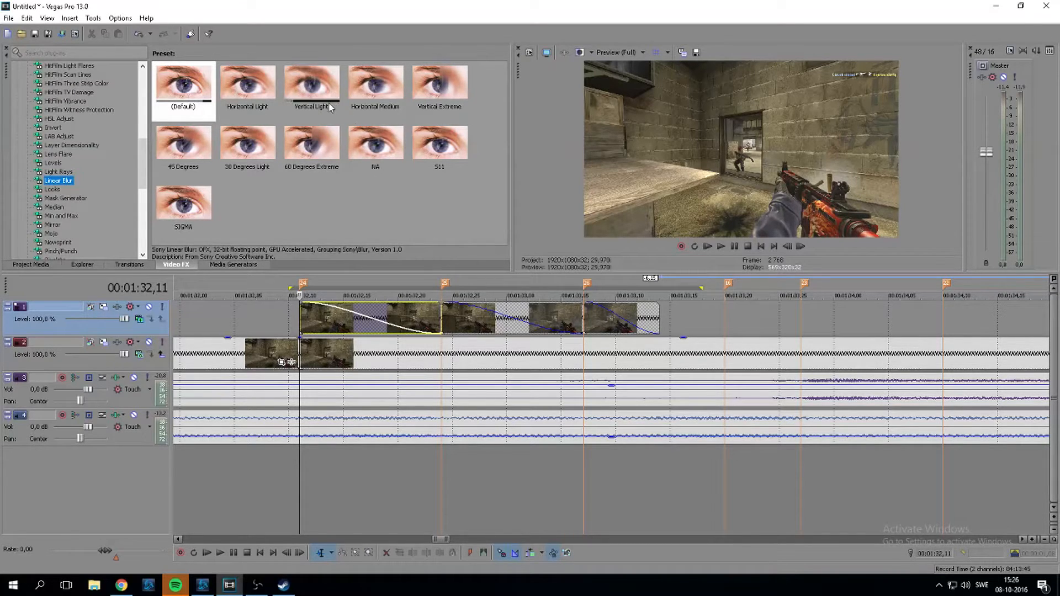
{"action": "left_click_drag", "start_coordinate": [319, 101], "coordinate": [341, 327]}
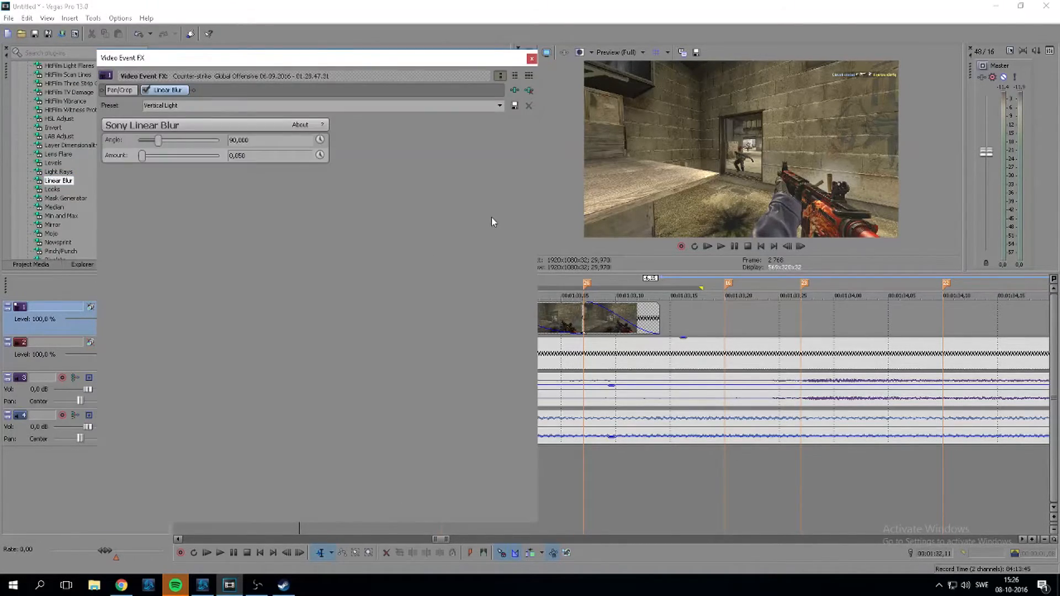
{"action": "left_click", "coordinate": [532, 61]}
{"action": "left_click_drag", "start_coordinate": [322, 91], "coordinate": [458, 326]}
{"action": "left_click", "coordinate": [532, 58]}
Apply the Linear Blur effect's Horizontal Light preset to the third overlay piece
{"action": "left_click", "coordinate": [585, 318]}
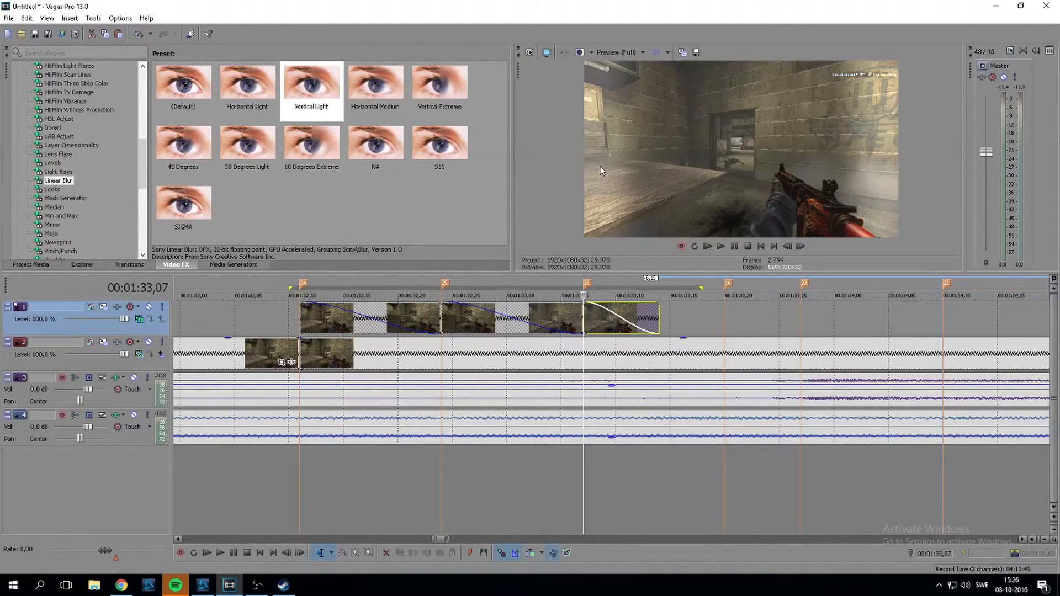
{"action": "left_click_drag", "start_coordinate": [390, 96], "coordinate": [568, 296]}
{"action": "left_click_drag", "start_coordinate": [313, 95], "coordinate": [469, 213]}
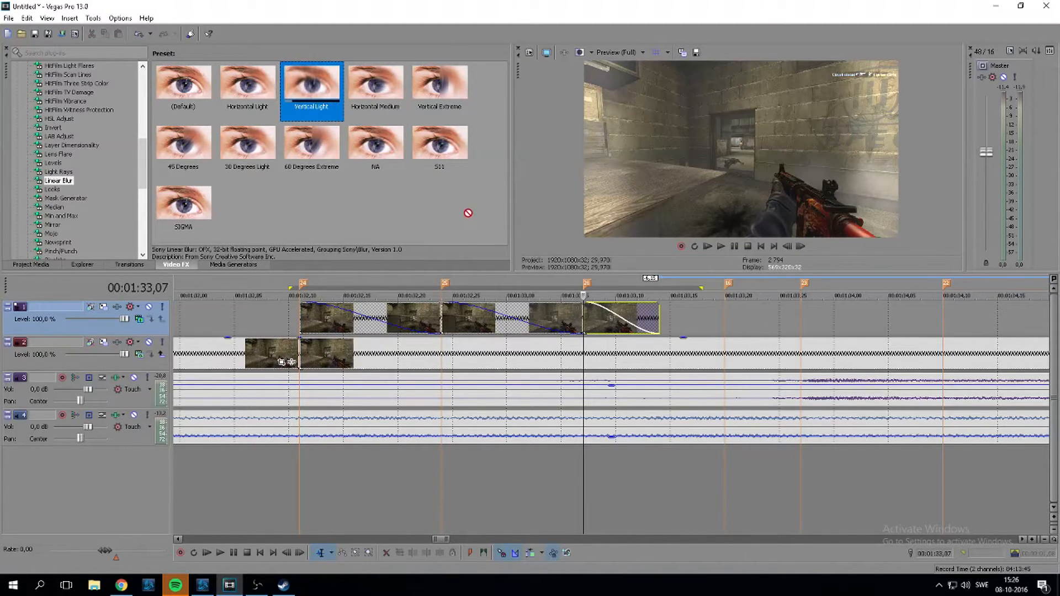
{"action": "left_click_drag", "start_coordinate": [258, 105], "coordinate": [595, 324]}
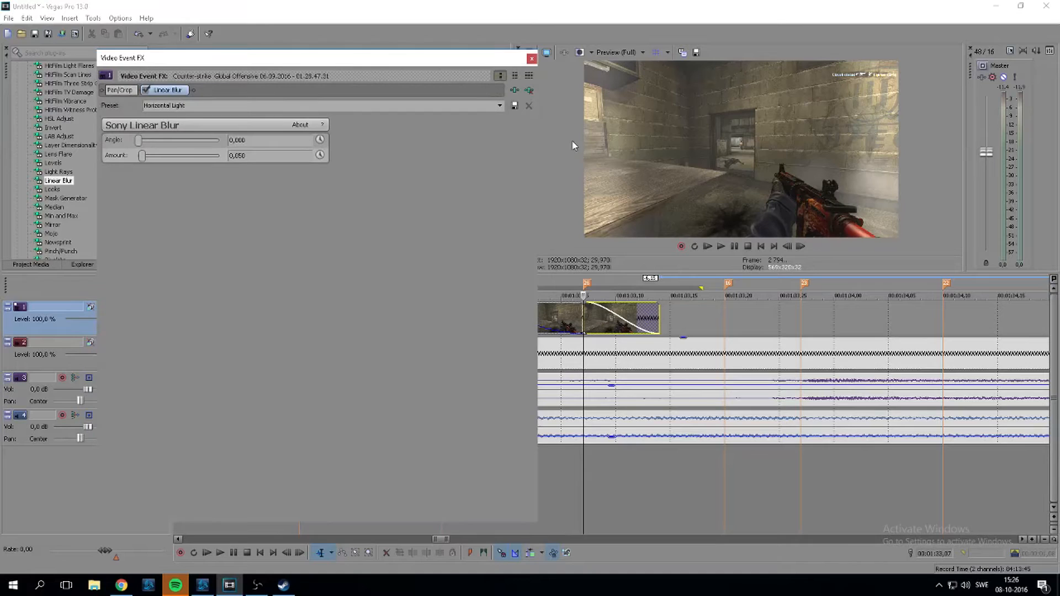
{"action": "left_click", "coordinate": [531, 60]}
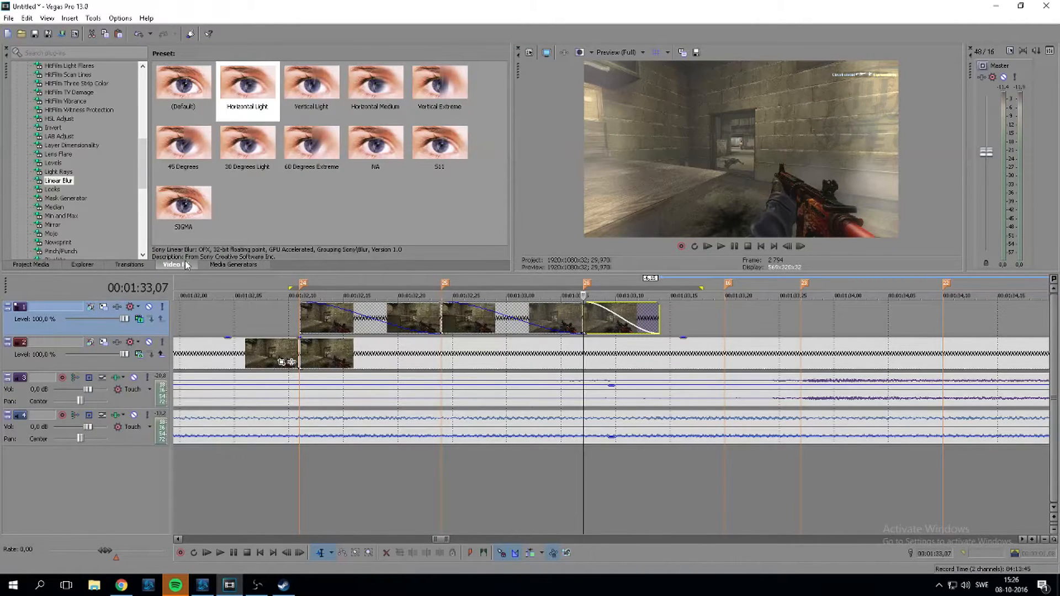
Apply the Color Corrector effect's Red Midtones preset to all three overlay pieces together
{"action": "scroll", "coordinate": [90, 150], "scroll_direction": "up", "scroll_amount": 2}
{"action": "scroll", "coordinate": [90, 150], "scroll_direction": "up", "scroll_amount": 7}
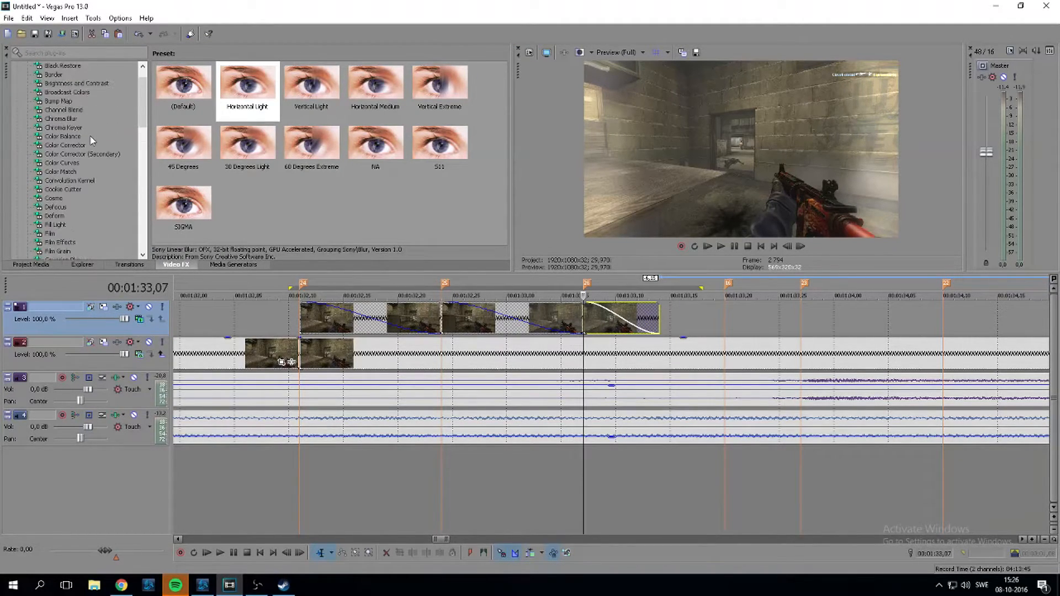
{"action": "left_click", "coordinate": [314, 322]}
{"action": "scroll", "coordinate": [75, 171], "scroll_direction": "up", "scroll_amount": 1}
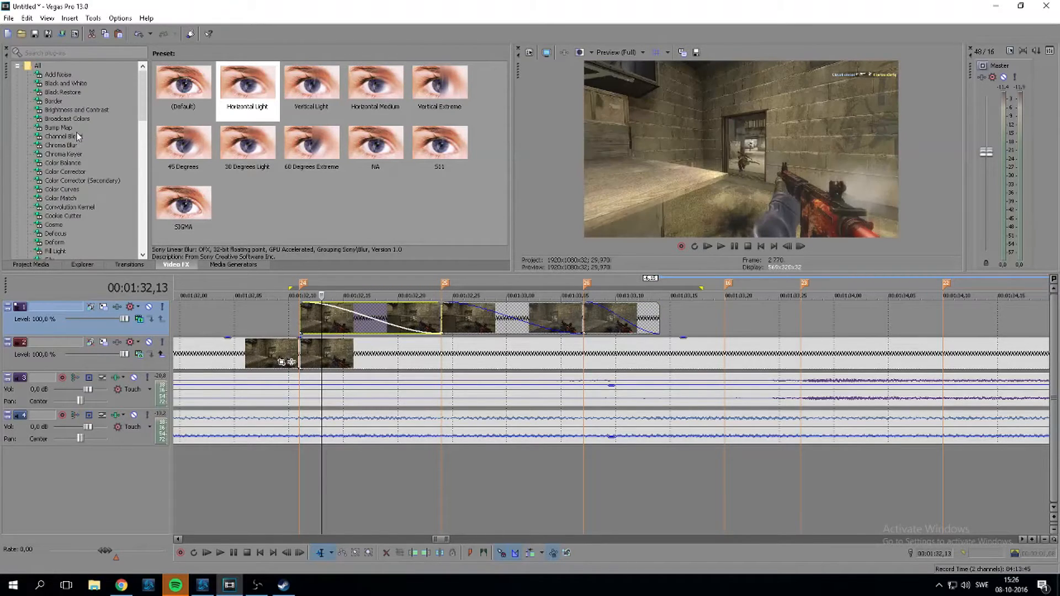
{"action": "left_click", "coordinate": [72, 171]}
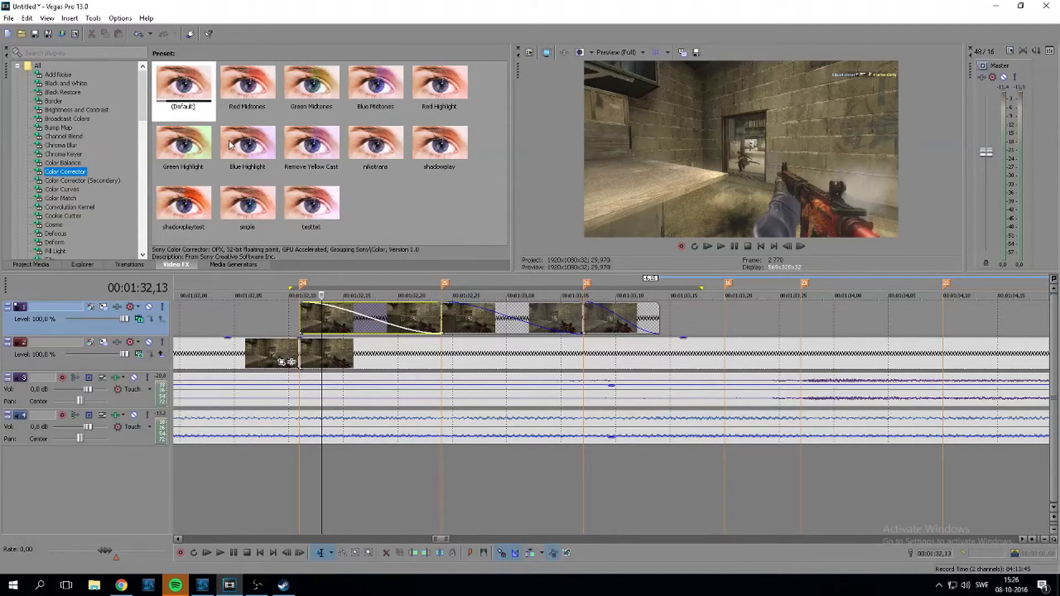
{"action": "left_click", "coordinate": [530, 322], "text": "ctrl"}
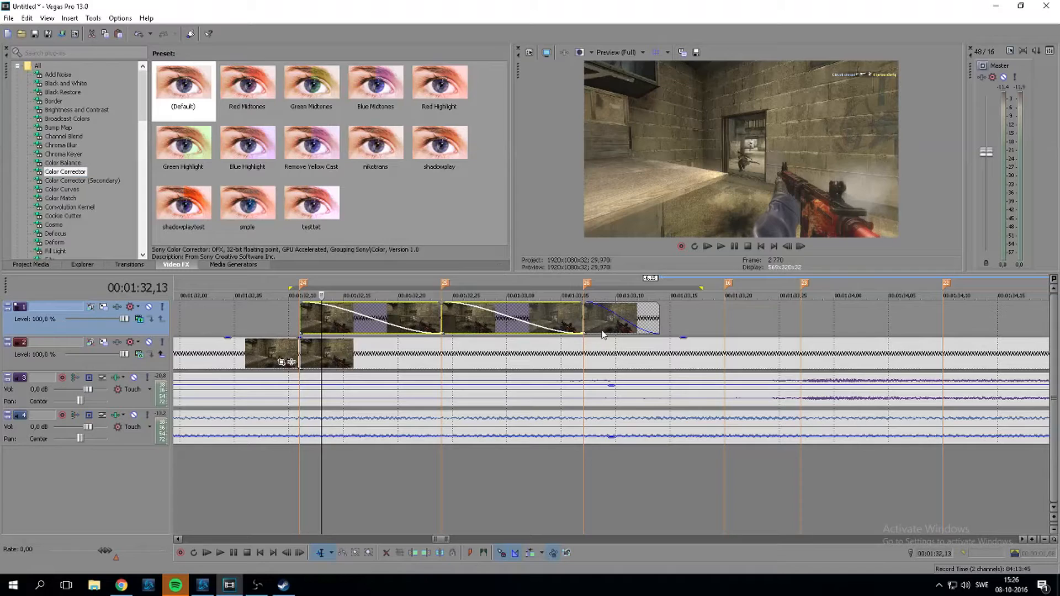
{"action": "left_click", "coordinate": [602, 329], "text": "ctrl"}
{"action": "left_click_drag", "start_coordinate": [234, 101], "coordinate": [320, 329]}
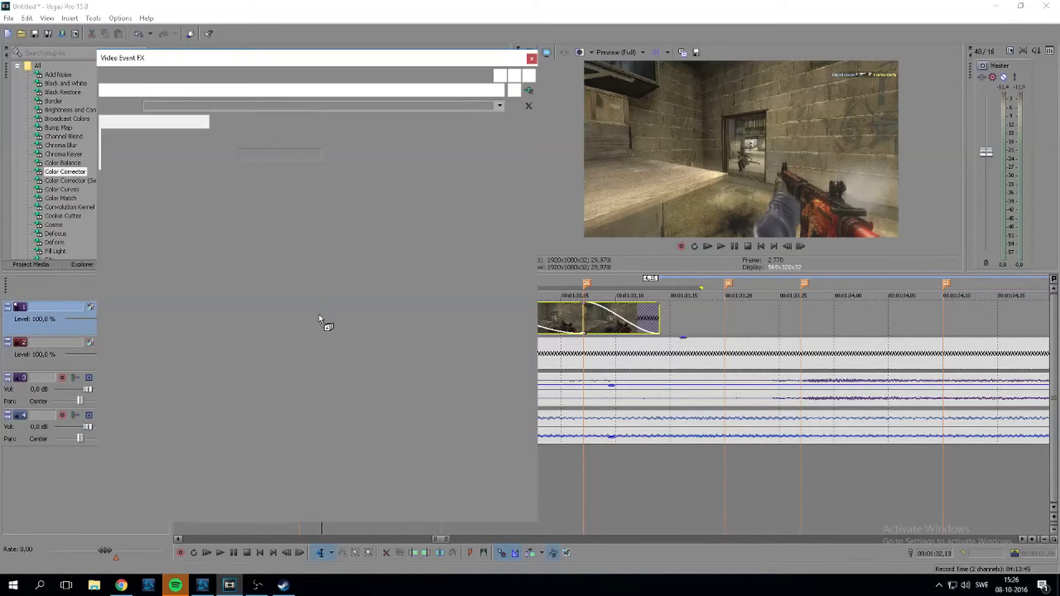
{"action": "left_click", "coordinate": [532, 58]}
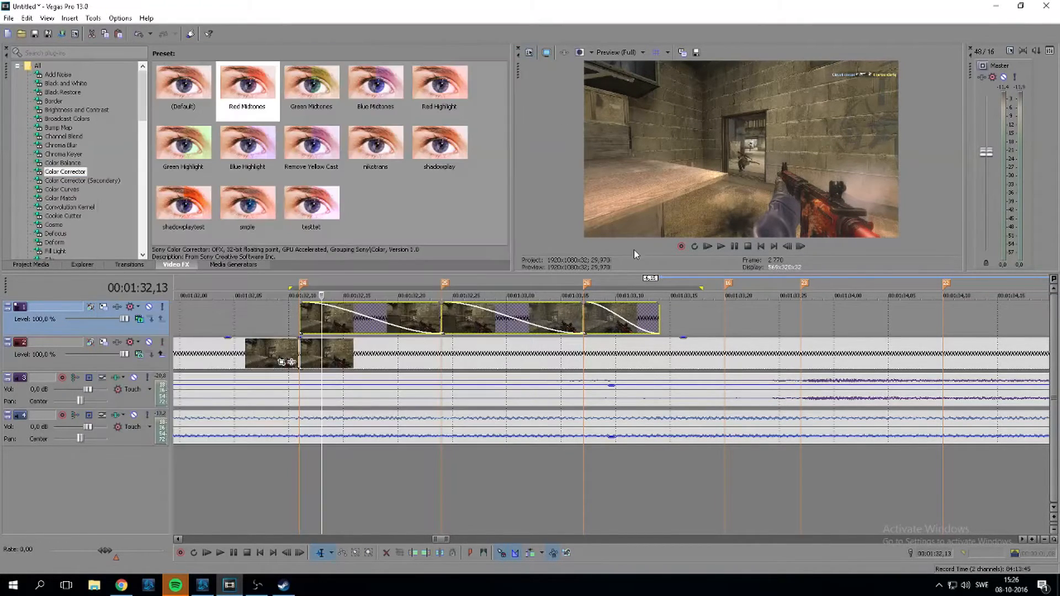
Select the time range from 00:01:32,08 to 00:01:33,18 around the overlay pieces and play it back
{"action": "left_click_drag", "start_coordinate": [691, 317], "coordinate": [268, 295]}
{"action": "left_click", "coordinate": [267, 295]}
{"action": "key", "text": "ctrl+Right"}
{"action": "key", "text": "space"}
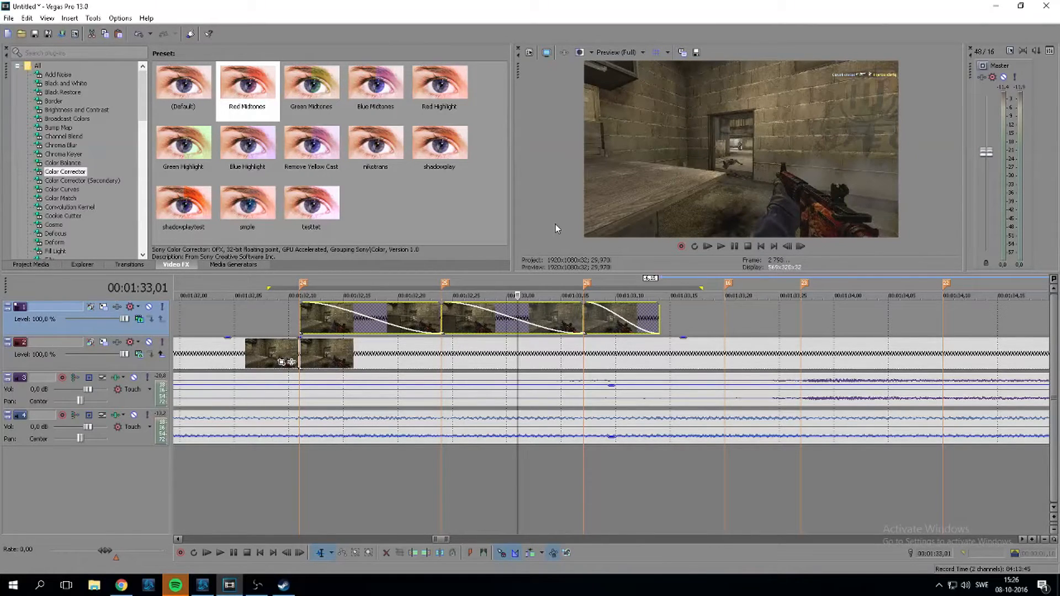
{"action": "key", "text": "BackSpace"}
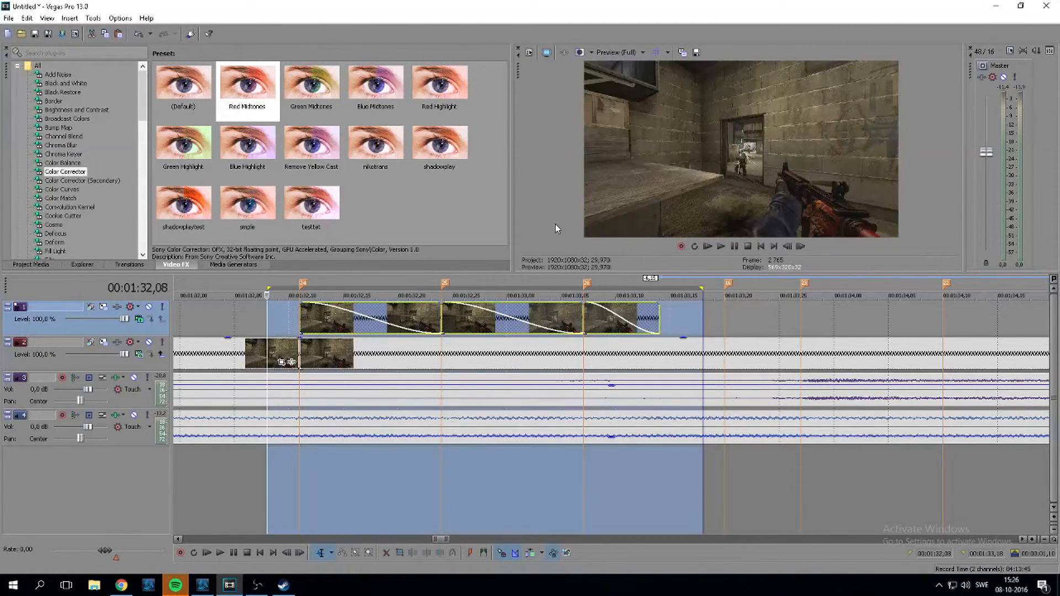
{"action": "key", "text": "space"}
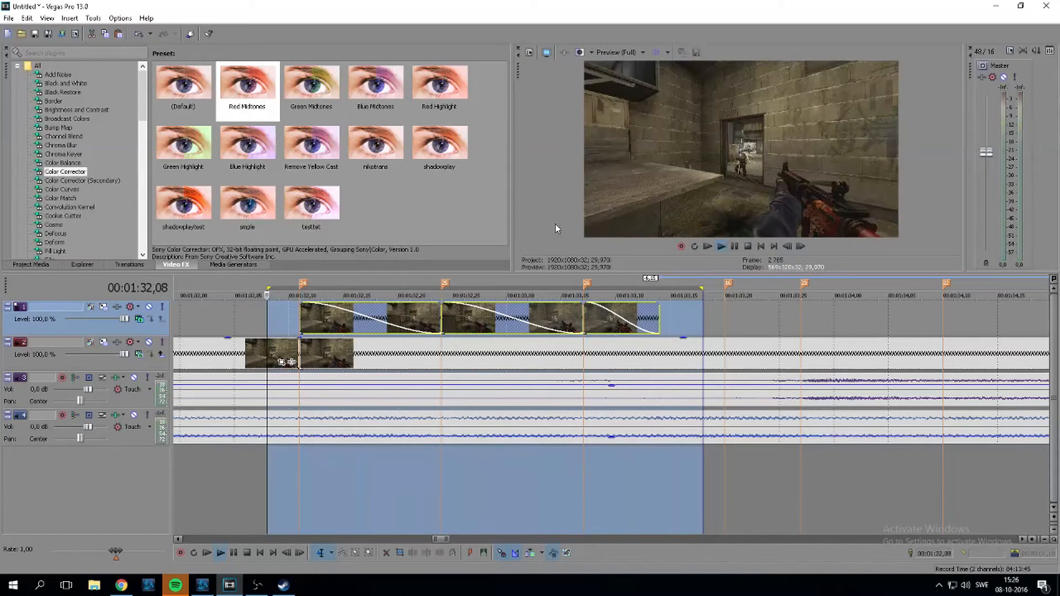
{"action": "key", "text": "space"}
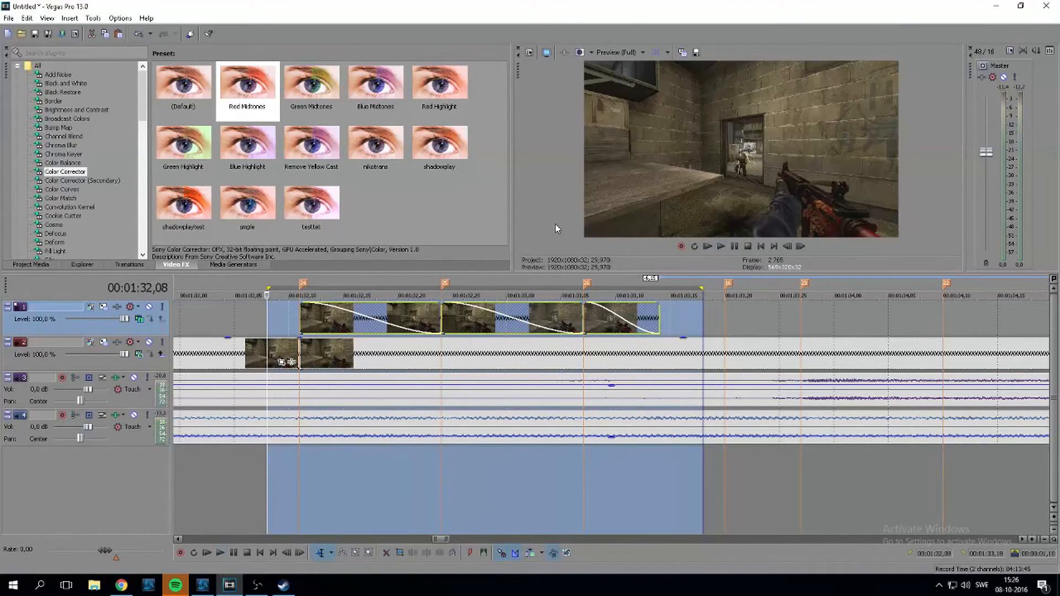
Advance frame by frame through the first overlay piece to examine its blurred, tinted edges
{"action": "left_click", "coordinate": [303, 314]}
{"action": "key", "text": "Right"}
{"action": "key", "text": "Right"}
{"action": "key", "text": "Right"}
{"action": "key", "text": "Right"}
{"action": "key", "text": "Right"}
{"action": "key", "text": "Right"}
{"action": "key", "text": "Right"}
{"action": "key", "text": "Right"}
{"action": "key", "text": "Right"}
{"action": "key", "text": "Right"}
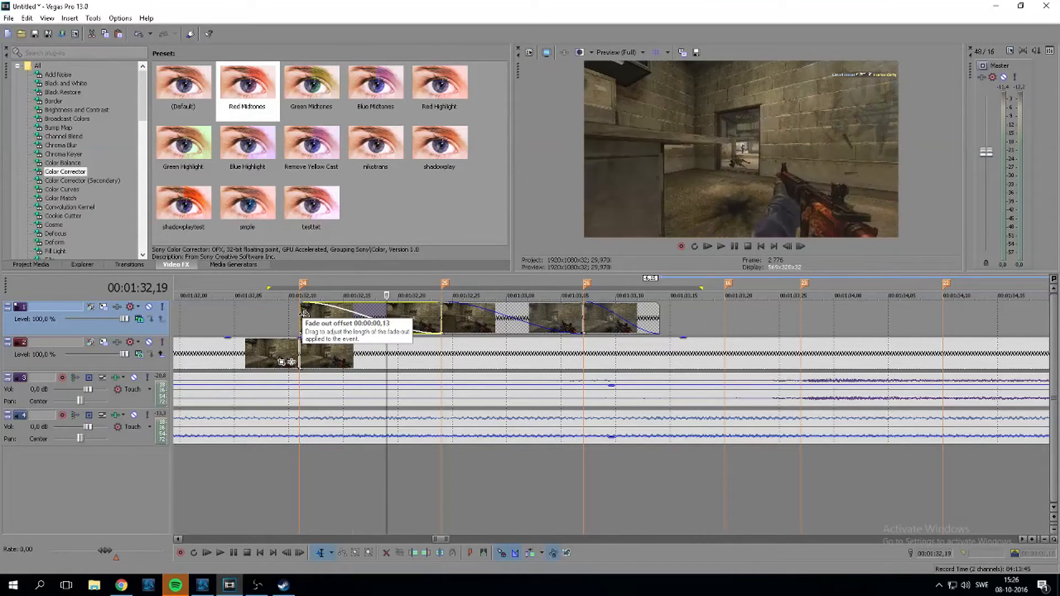
Advance frame by frame through the second overlay piece and into the third to examine the tinted edge effect
{"action": "key", "text": "Right"}
{"action": "key", "text": "Right"}
{"action": "key", "text": "Right"}
{"action": "key", "text": "Right"}
{"action": "key", "text": "Right"}
{"action": "key", "text": "Right"}
{"action": "key", "text": "Right"}
{"action": "key", "text": "Right"}
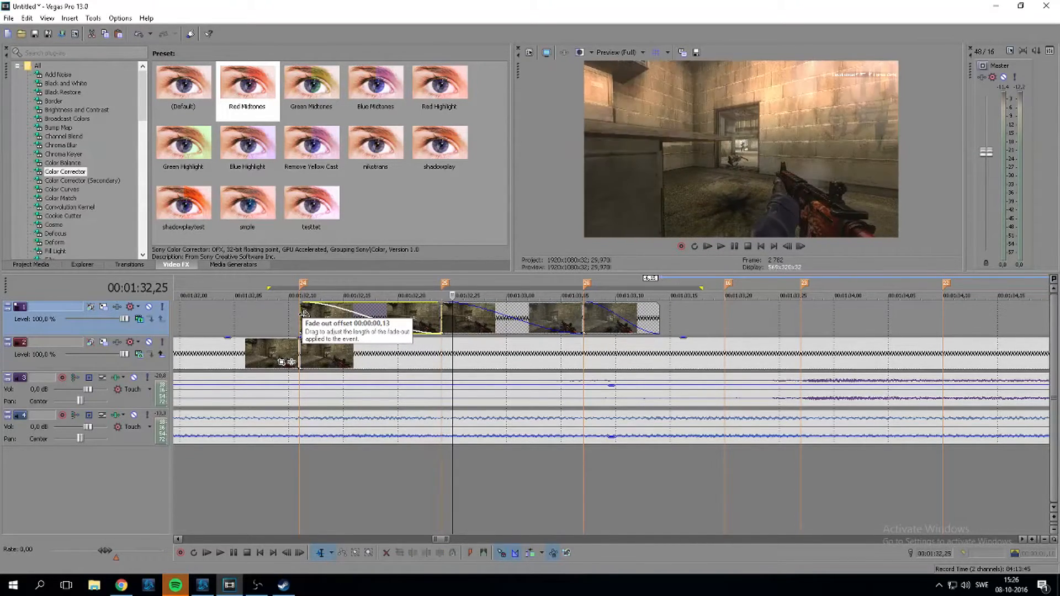
{"action": "key", "text": "Right"}
{"action": "key", "text": "Right"}
{"action": "key", "text": "Right"}
{"action": "key", "text": "Right"}
{"action": "key", "text": "Right"}
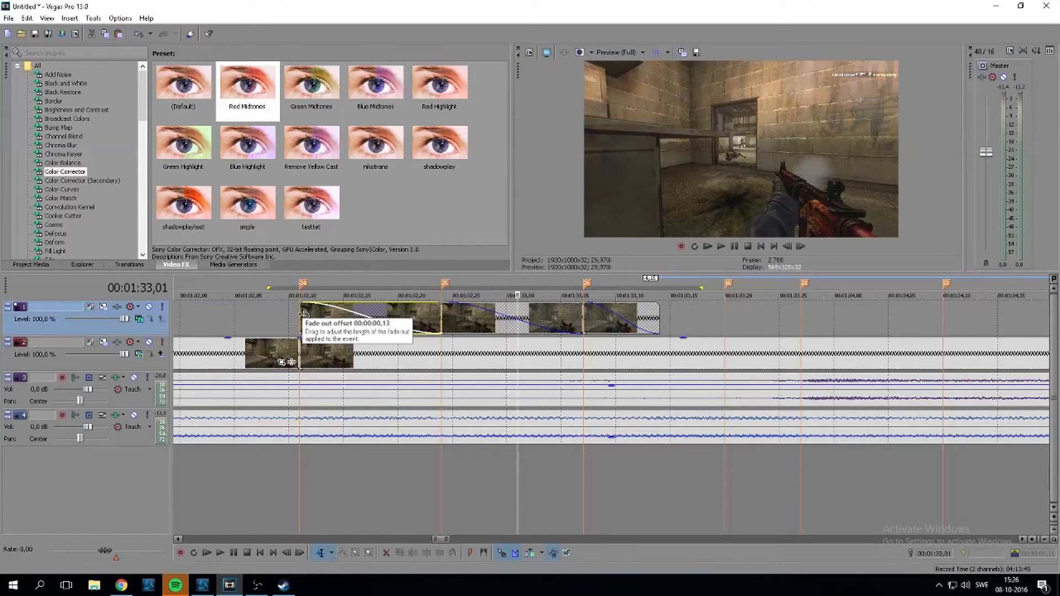
{"action": "key", "text": "Right"}
{"action": "key", "text": "Right"}
{"action": "key", "text": "Right"}
{"action": "key", "text": "Right"}
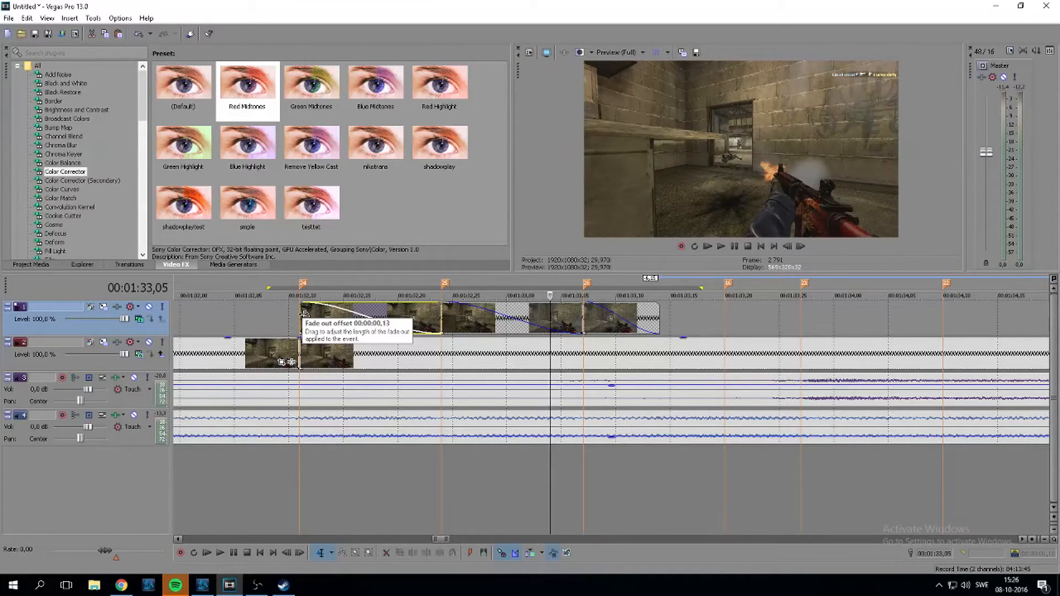
Go back frame by frame from the third overlay piece to the start of the first to review the transition
{"action": "key", "text": "Left"}
{"action": "key", "text": "Left"}
{"action": "key", "text": "Left"}
{"action": "key", "text": "Left"}
{"action": "key", "text": "Left"}
{"action": "key", "text": "Left"}
{"action": "key", "text": "Left"}
{"action": "key", "text": "Left"}
{"action": "key", "text": "Left"}
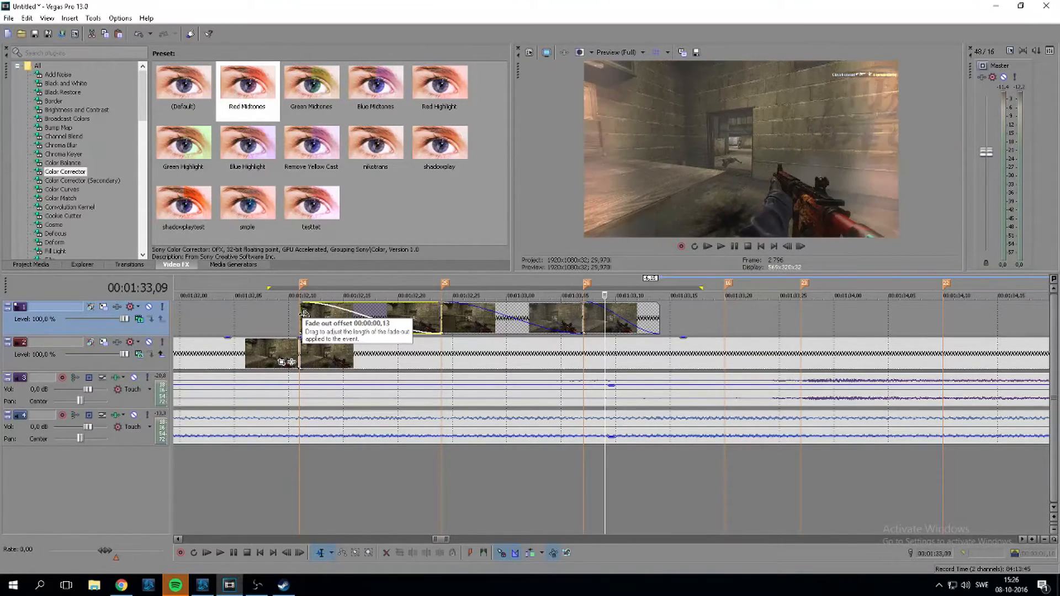
{"action": "key", "text": "Left"}
{"action": "key", "text": "Left"}
{"action": "key", "text": "Left"}
{"action": "key", "text": "Left"}
{"action": "key", "text": "Left"}
{"action": "key", "text": "Left"}
{"action": "key", "text": "Left"}
{"action": "key", "text": "Left"}
{"action": "key", "text": "Left"}
{"action": "key", "text": "Left"}
{"action": "key", "text": "Left"}
{"action": "key", "text": "Left"}
{"action": "key", "text": "Left"}
{"action": "key", "text": "Left"}
{"action": "key", "text": "Left"}
{"action": "key", "text": "Left"}
{"action": "key", "text": "Left"}
{"action": "key", "text": "Left"}
{"action": "key", "text": "Left"}
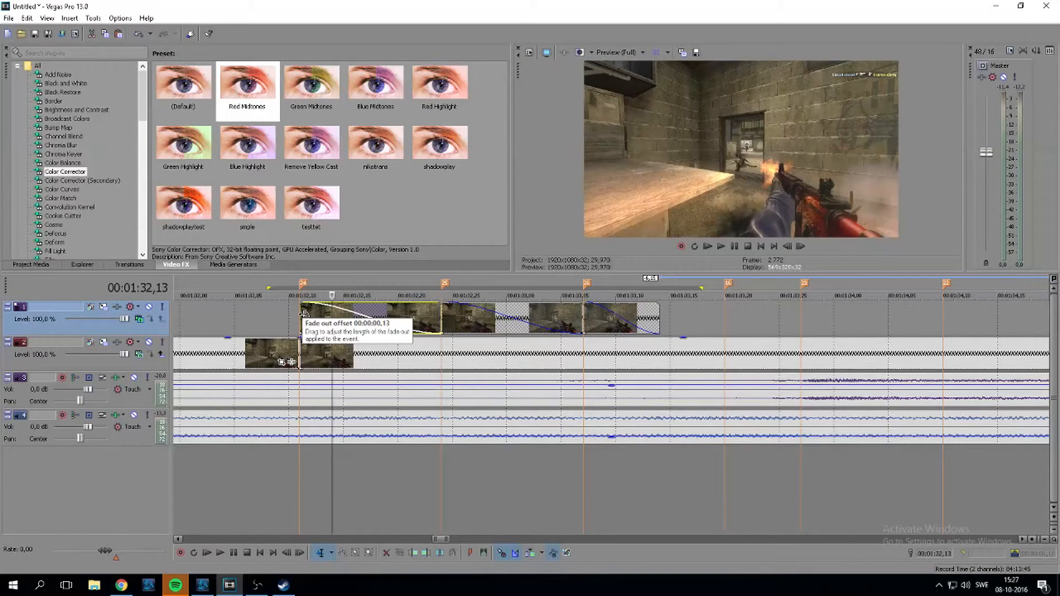
Examine the first overlay piece's fading edges once more, frame by frame from its start
{"action": "key", "text": "Right"}
{"action": "key", "text": "Right"}
{"action": "key", "text": "Right"}
{"action": "key", "text": "Right"}
{"action": "key", "text": "Right"}
{"action": "key", "text": "Right"}
{"action": "key", "text": "Right"}
{"action": "key", "text": "Right"}
{"action": "key", "text": "Right"}
{"action": "key", "text": "Right"}
{"action": "key", "text": "Right"}
{"action": "key", "text": "Right"}
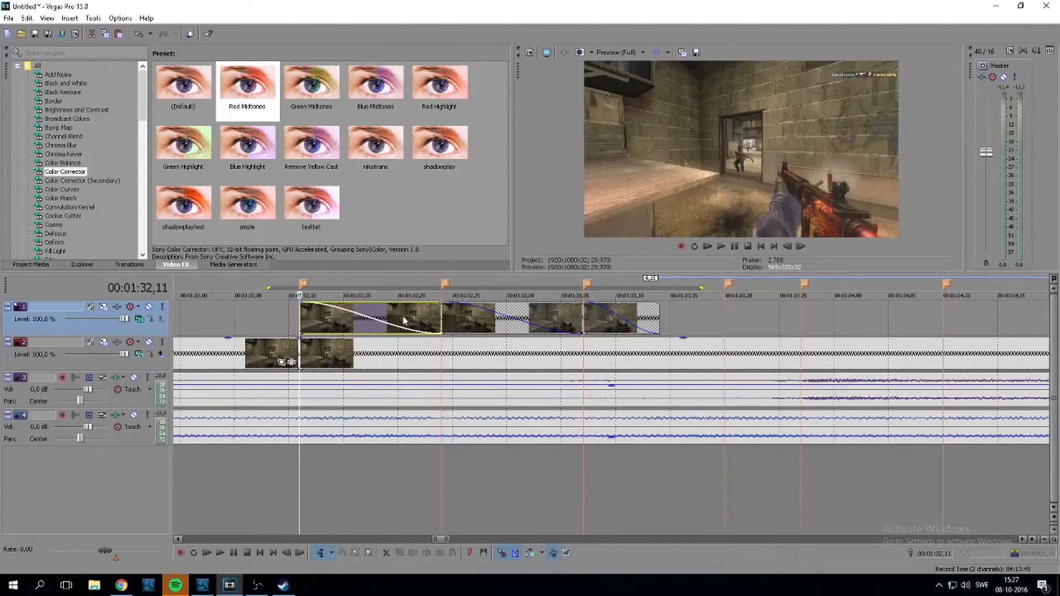
Open the third overlay piece's Pan/Crop mask settings and extend the piece's faded end to about 00:01:33,18
{"action": "left_click", "coordinate": [603, 325]}
{"action": "right_click", "coordinate": [591, 324]}
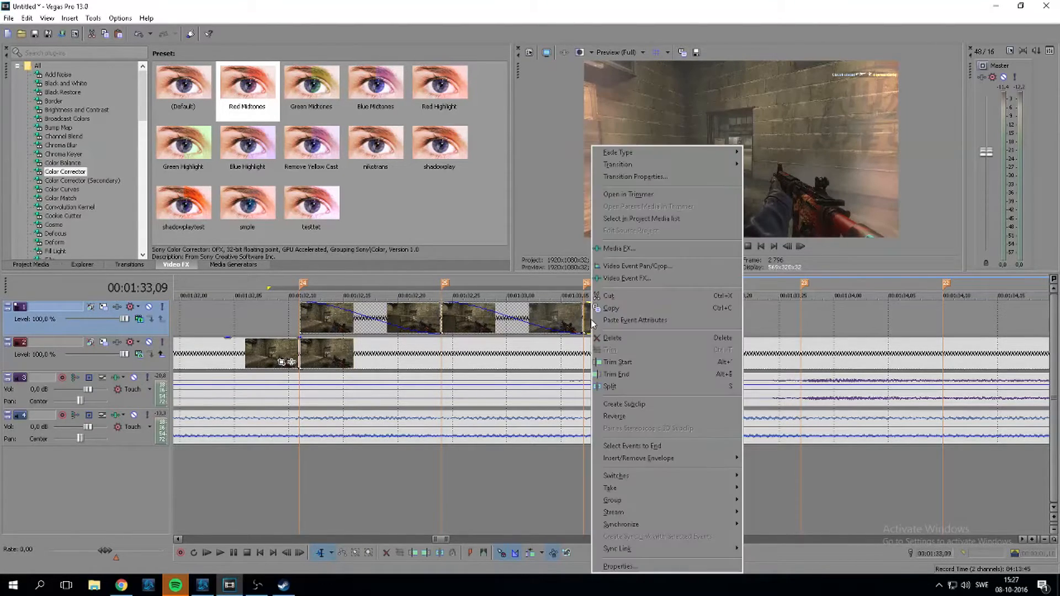
{"action": "left_click", "coordinate": [636, 267]}
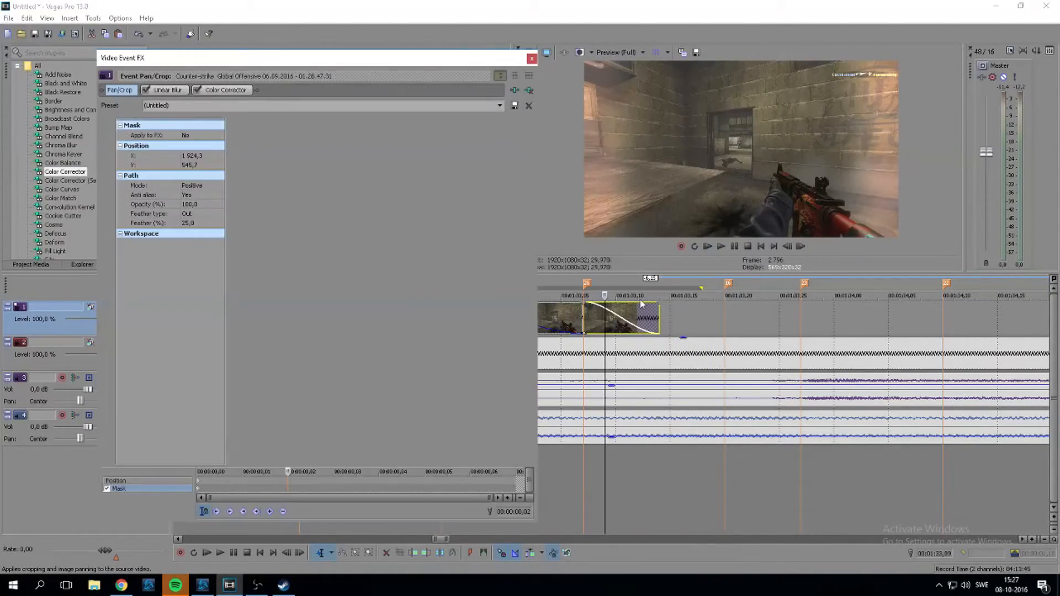
{"action": "left_click_drag", "start_coordinate": [631, 321], "coordinate": [587, 316]}
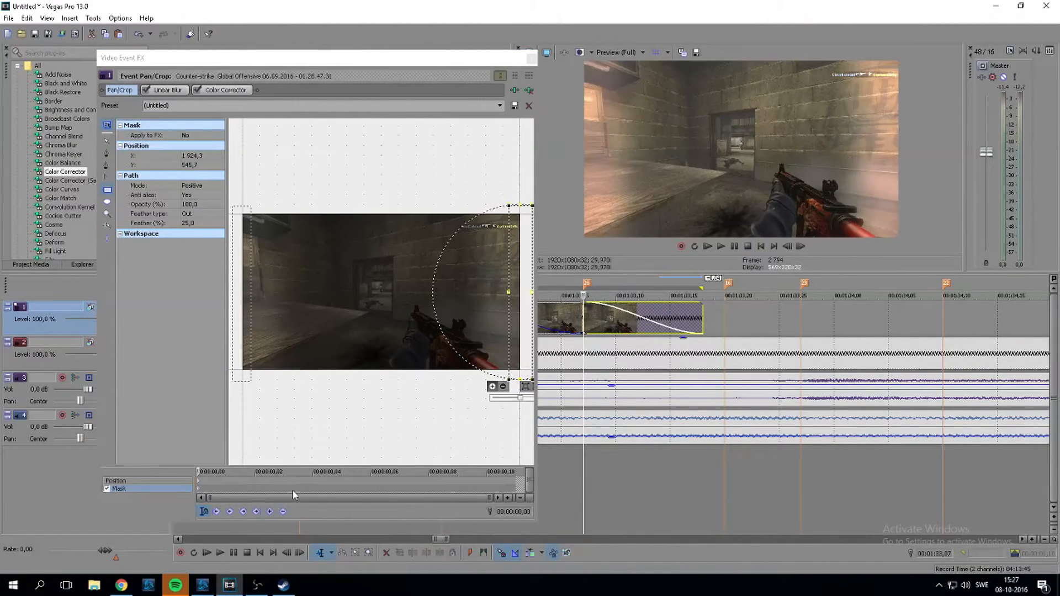
Keyframe the third piece's masks at 00:00:00,06, widening the left and right masks until they nearly meet mid-frame, and check the motion
{"action": "left_click", "coordinate": [198, 471]}
{"action": "left_click_drag", "start_coordinate": [197, 471], "coordinate": [358, 473]}
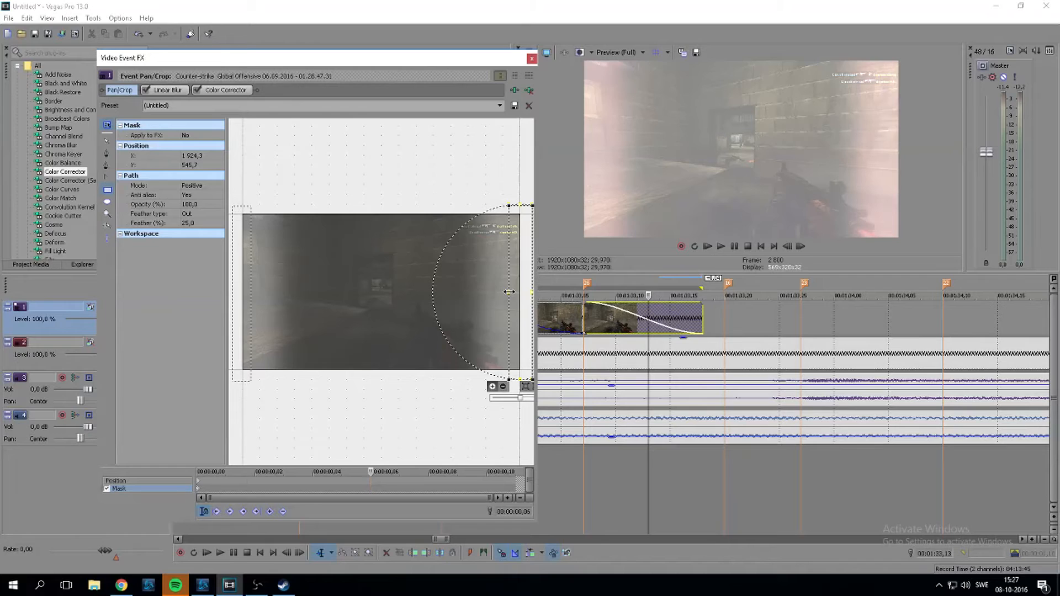
{"action": "left_click_drag", "start_coordinate": [507, 291], "coordinate": [390, 287]}
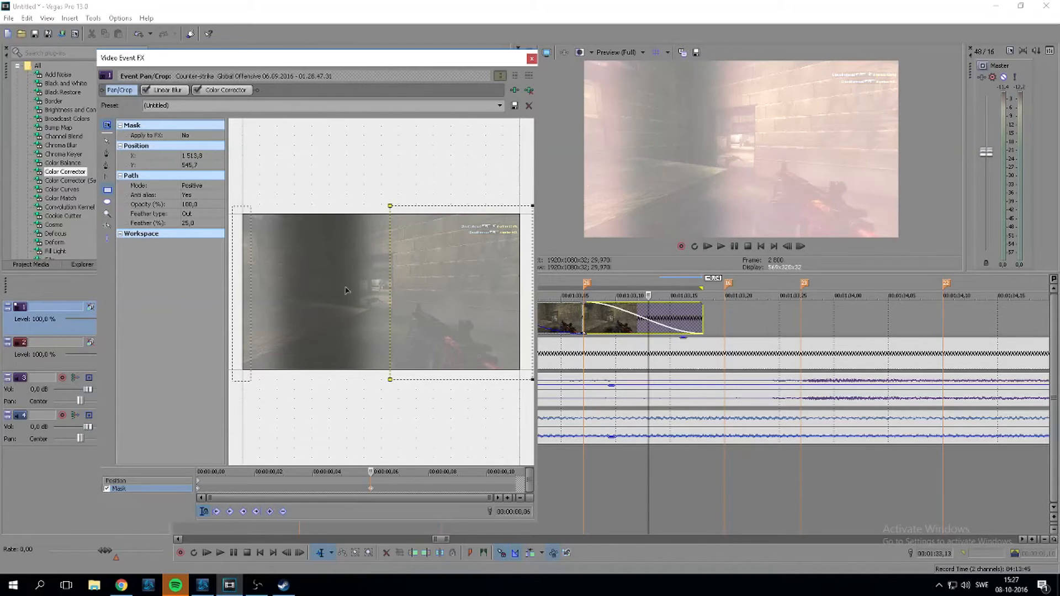
{"action": "left_click", "coordinate": [250, 291]}
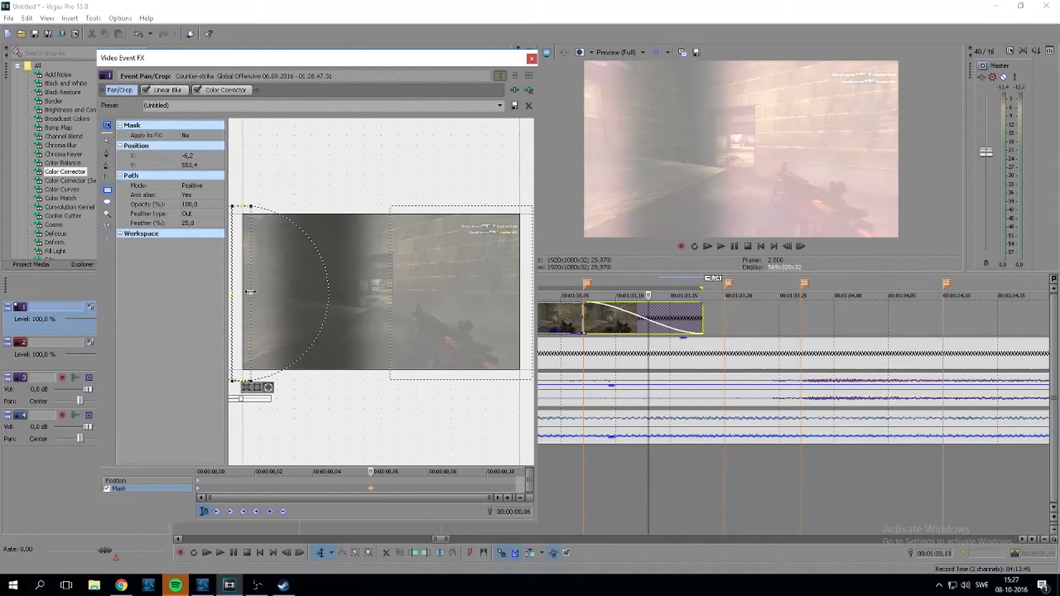
{"action": "left_click_drag", "start_coordinate": [308, 296], "coordinate": [379, 298]}
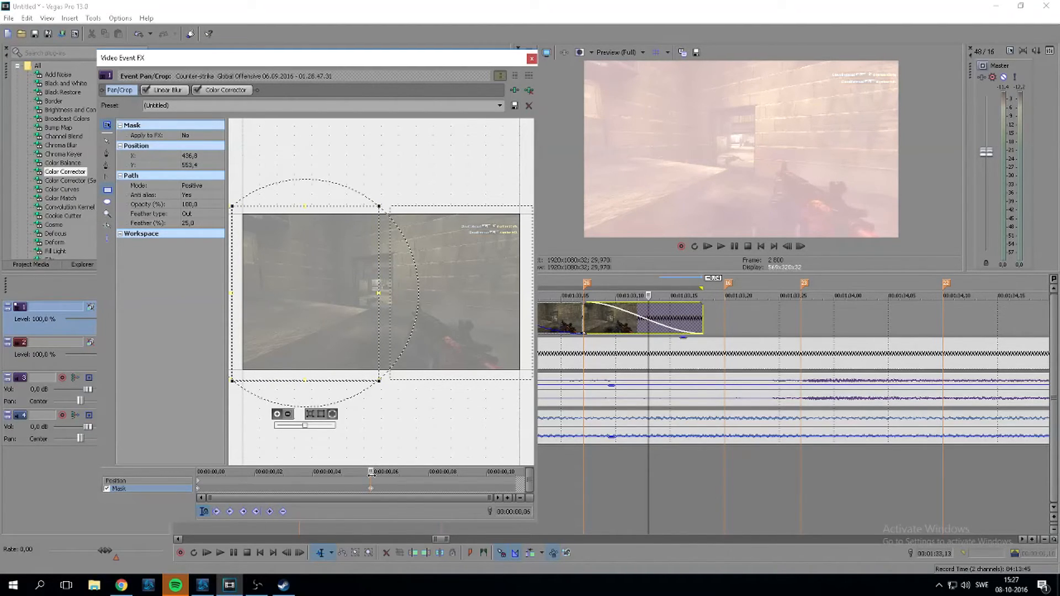
{"action": "left_click_drag", "start_coordinate": [363, 472], "coordinate": [254, 461]}
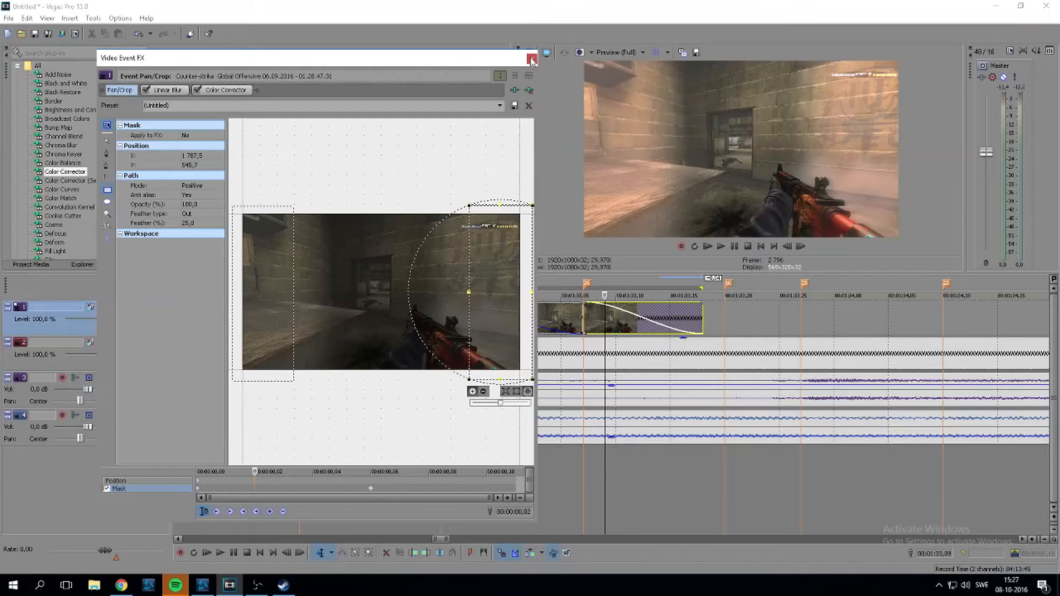
{"action": "left_click", "coordinate": [531, 61]}
Select the time range from 00:01:33,04 to 00:01:33,21 around the third overlay piece and play it back
{"action": "left_click_drag", "start_coordinate": [737, 293], "coordinate": [551, 325]}
{"action": "left_click", "coordinate": [553, 324]}
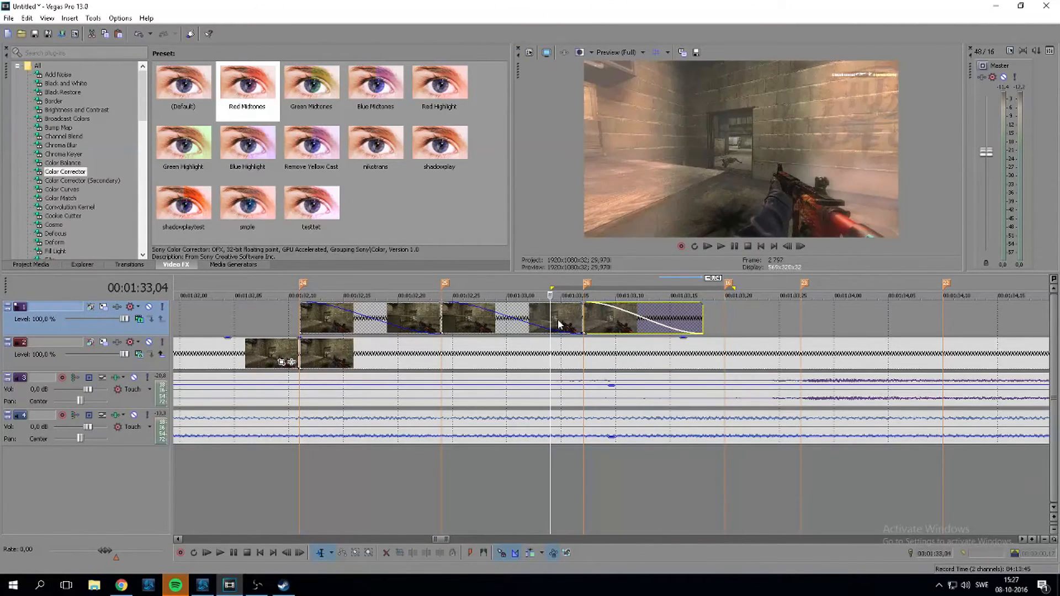
{"action": "key", "text": "space"}
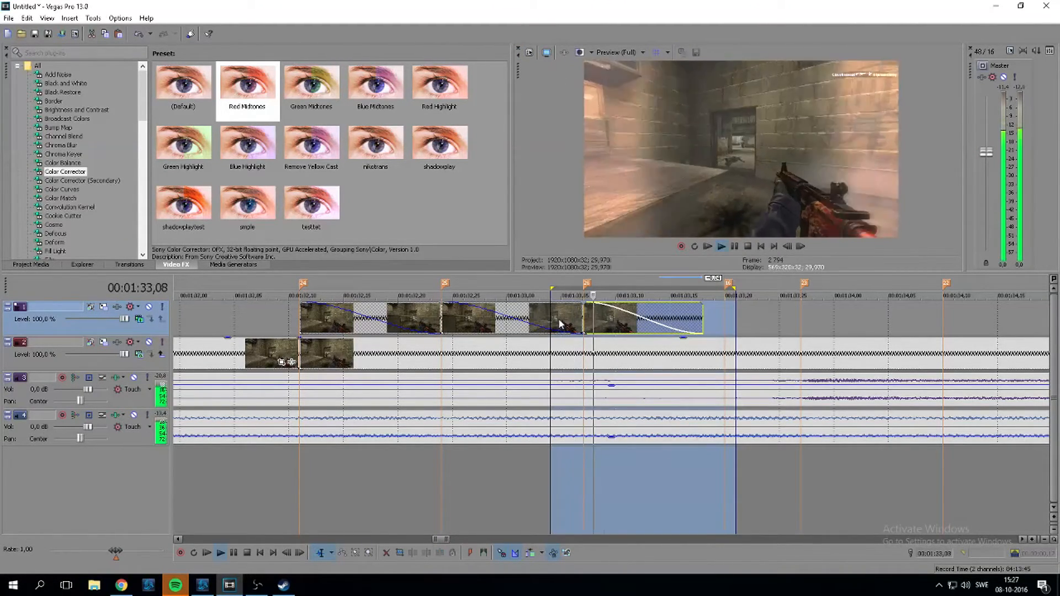
{"action": "key", "text": "space"}
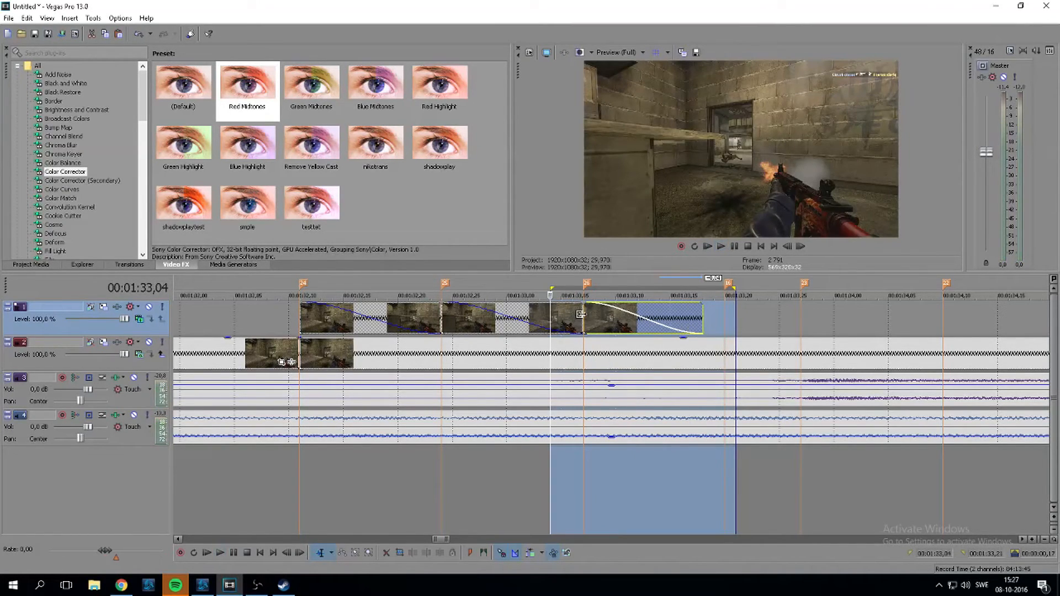
Move frame by frame forward and back across the start of the third overlay piece to examine its closing masks
{"action": "left_click", "coordinate": [581, 314]}
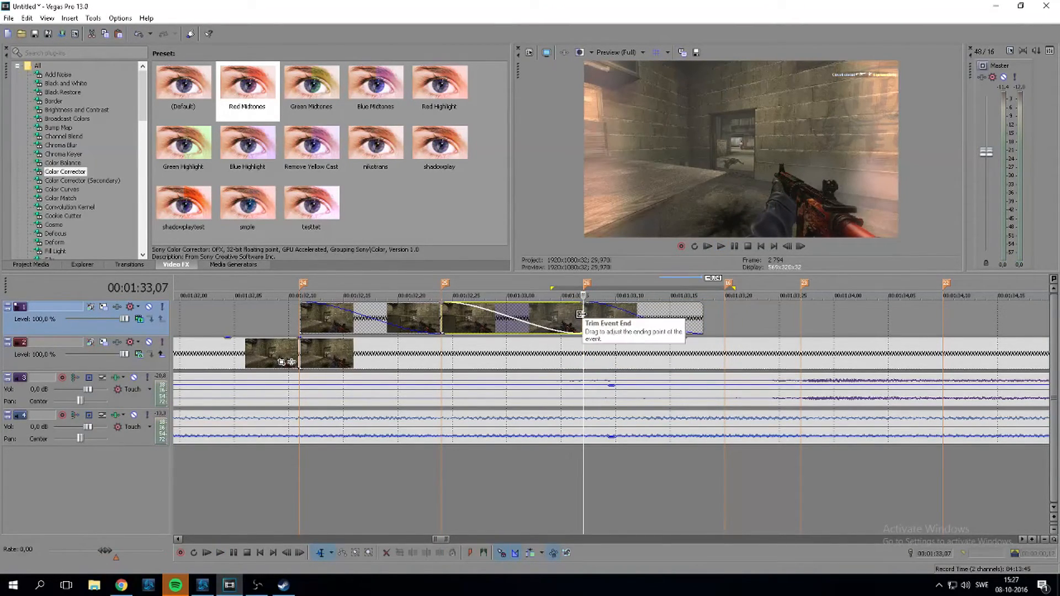
{"action": "key", "text": "Right"}
{"action": "key", "text": "Right"}
{"action": "key", "text": "Right"}
{"action": "key", "text": "Right"}
{"action": "key", "text": "Right"}
{"action": "key", "text": "Right"}
{"action": "key", "text": "Left"}
{"action": "key", "text": "Left"}
{"action": "key", "text": "Left"}
{"action": "key", "text": "Left"}
{"action": "key", "text": "Left"}
{"action": "key", "text": "Left"}
{"action": "key", "text": "Left"}
{"action": "key", "text": "Left"}
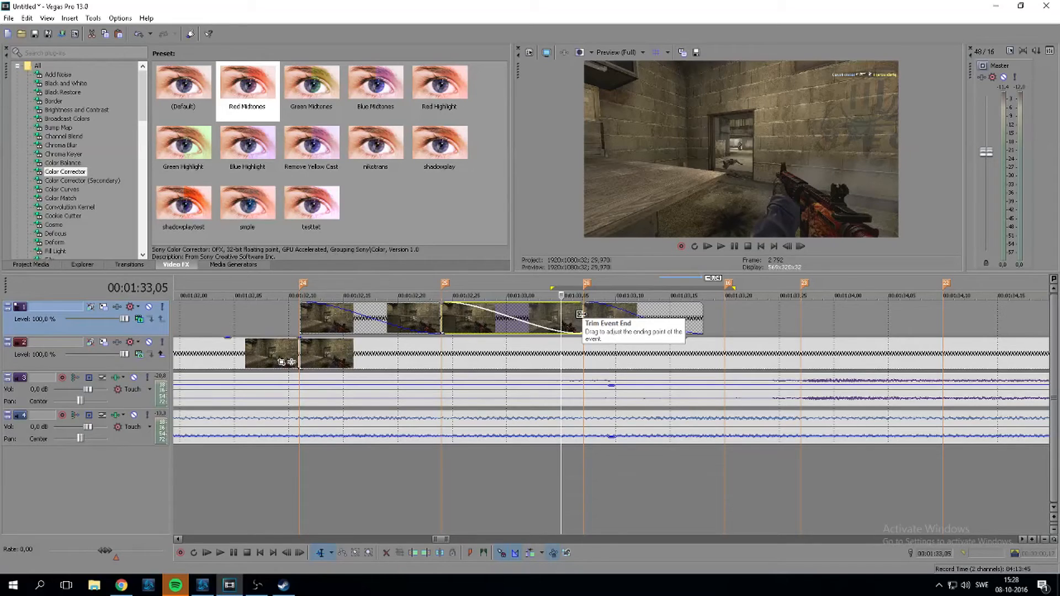